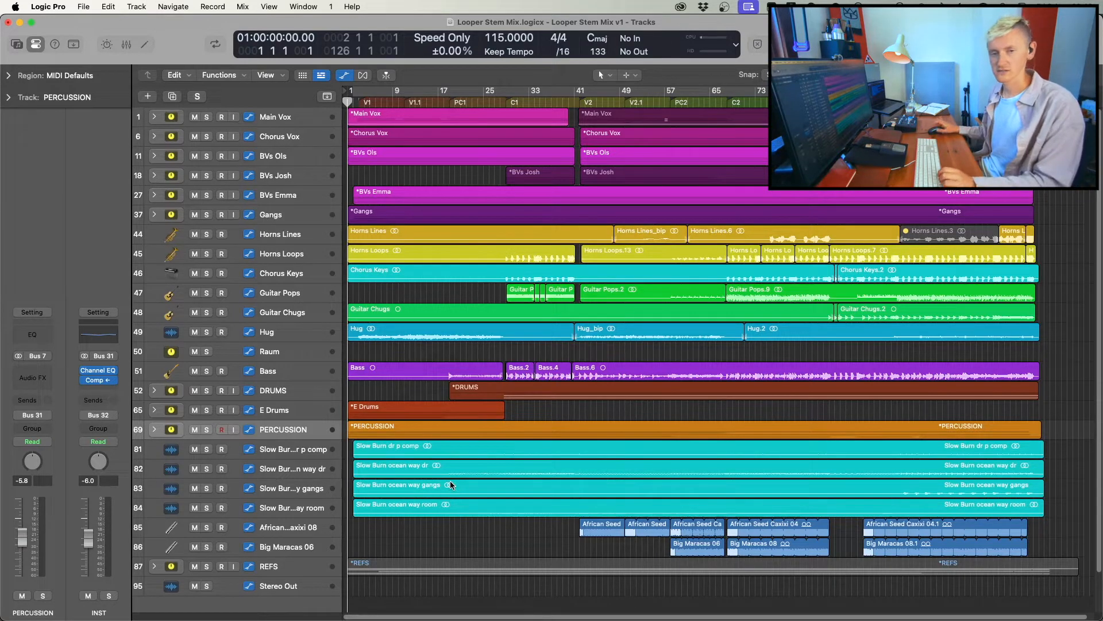
Place the playhead late in bar 1, just before the V1 marker.
key("super+Right")
key("super+Right")
key("super+Right")
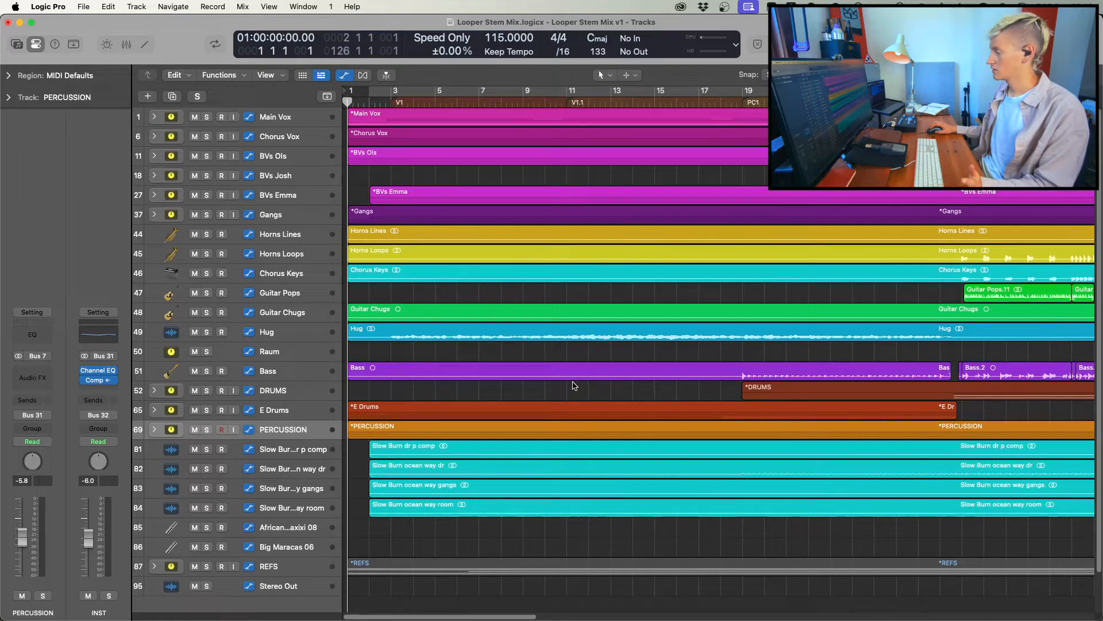
left_click(364, 392)
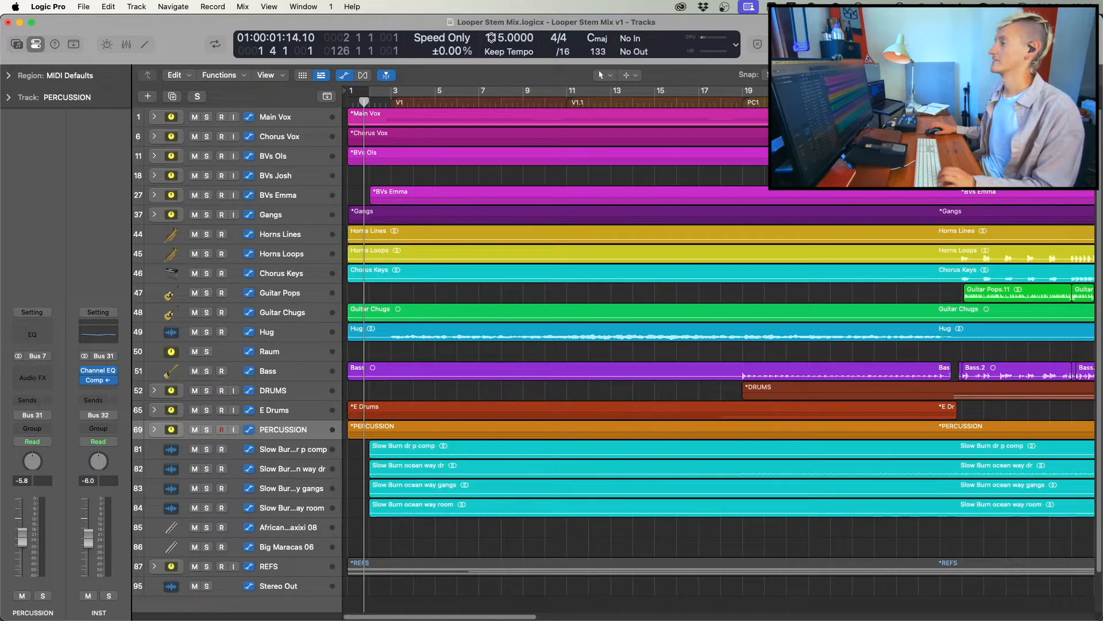
scroll(411, 407, "up", 2)
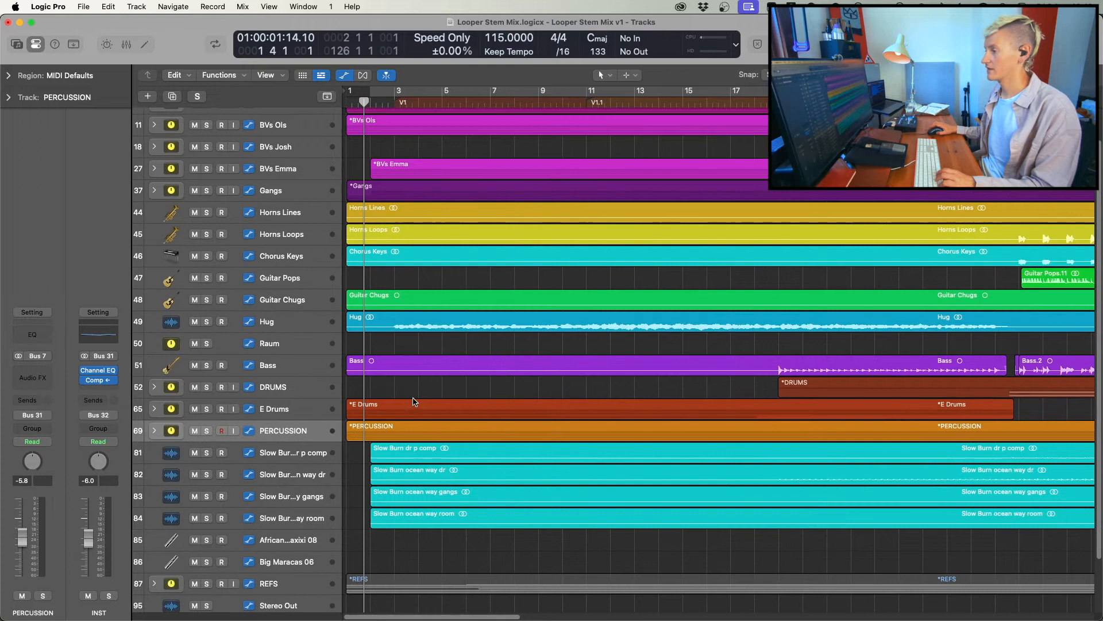
key("super+Up")
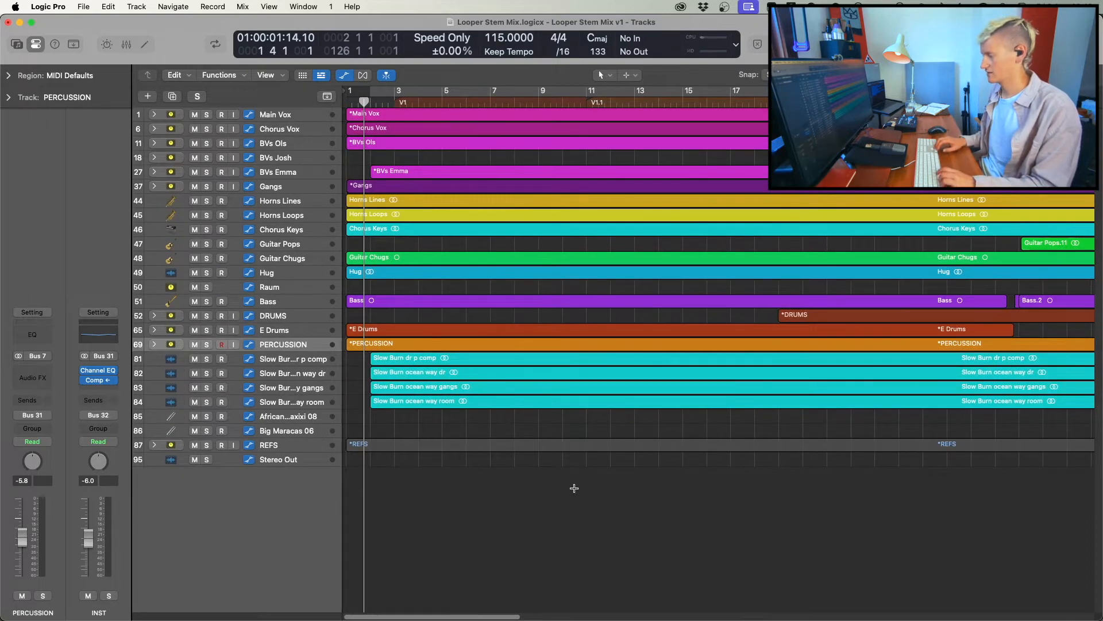
Expand all track stacks, look through every track from the main vocal to the references, and collapse the stacks again.
key("ctrl+shift+super+f")
key("super+Left")
key("super+Left")
key("super+Left")
key("super+Up")
key("super+Up")
key("super+Up")
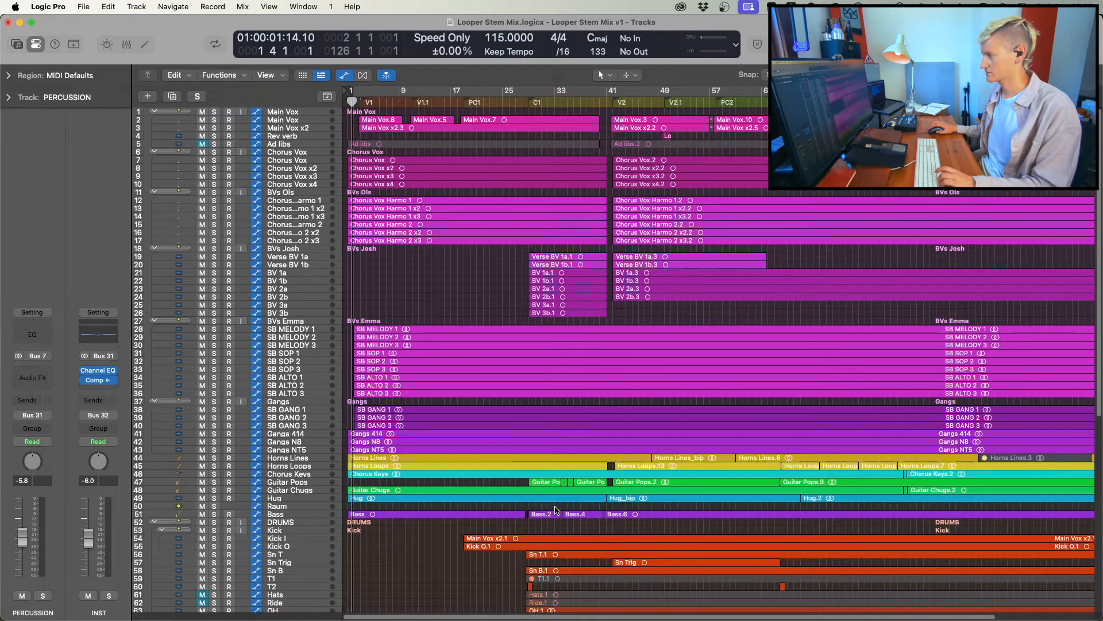
scroll(557, 514, "down", 10)
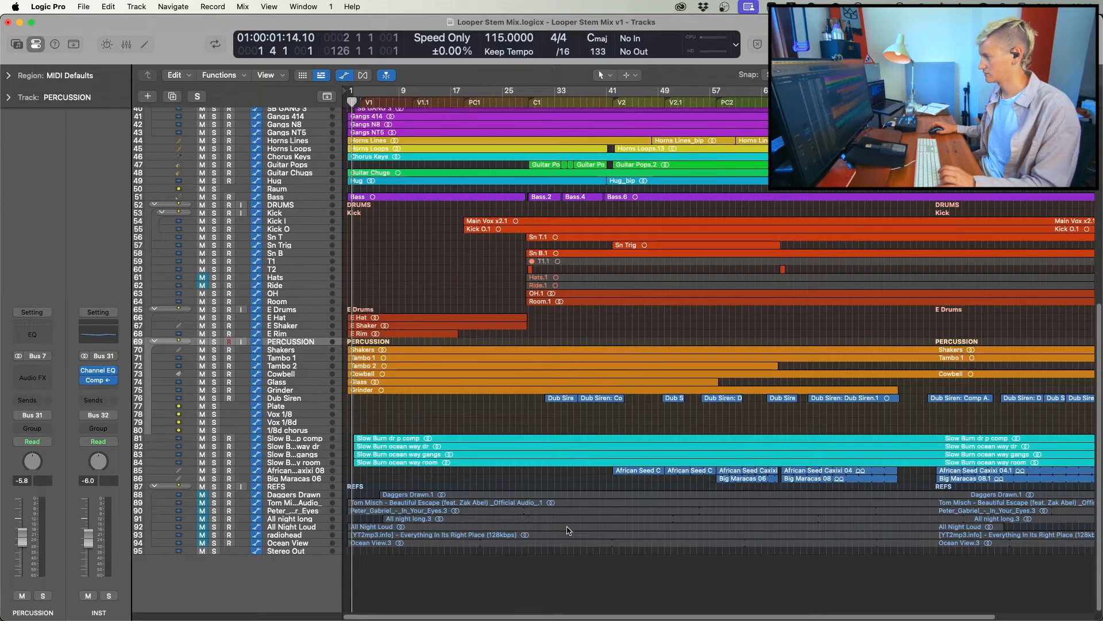
scroll(566, 526, "up", 10)
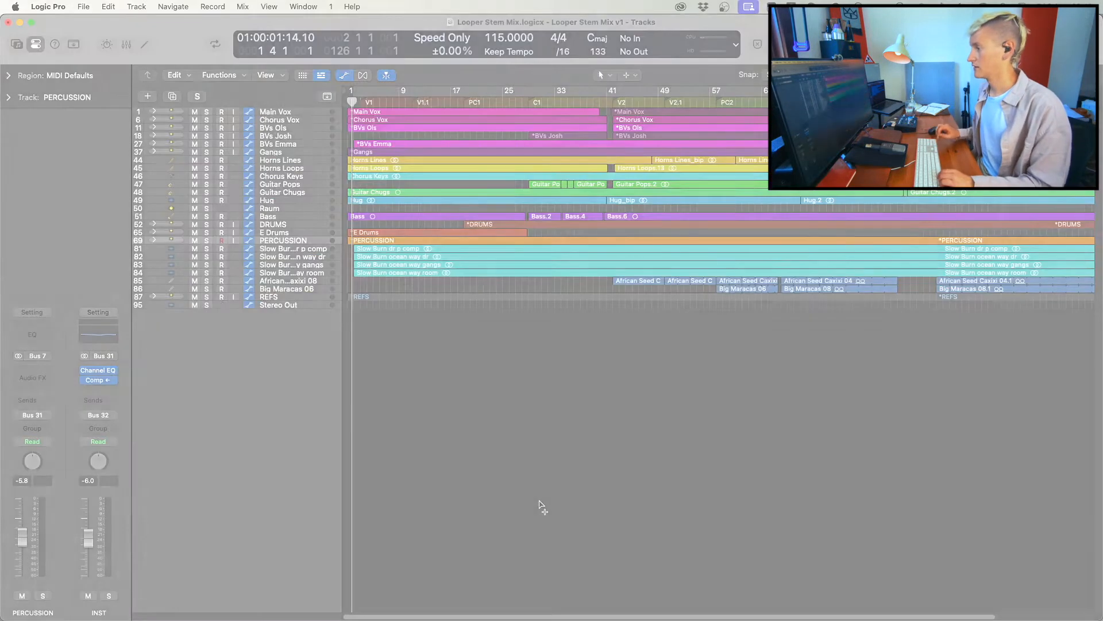
Set the playhead in bar 2, just before the V1 marker, and play the full mix.
key("super+Down")
key("super+Down")
key("super+Down")
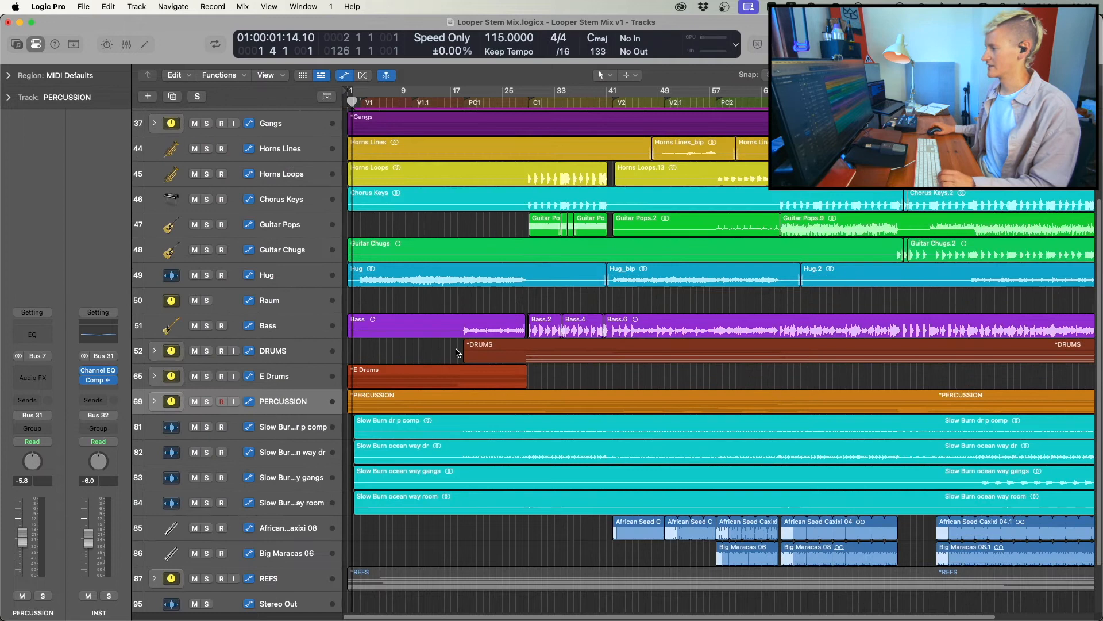
scroll(451, 351, "up", 5)
key("super+Right")
key("super+Right")
key("super+Right")
scroll(442, 338, "left", 1)
scroll(443, 338, "right", 1)
left_click(359, 344)
scroll(385, 350, "left", 1)
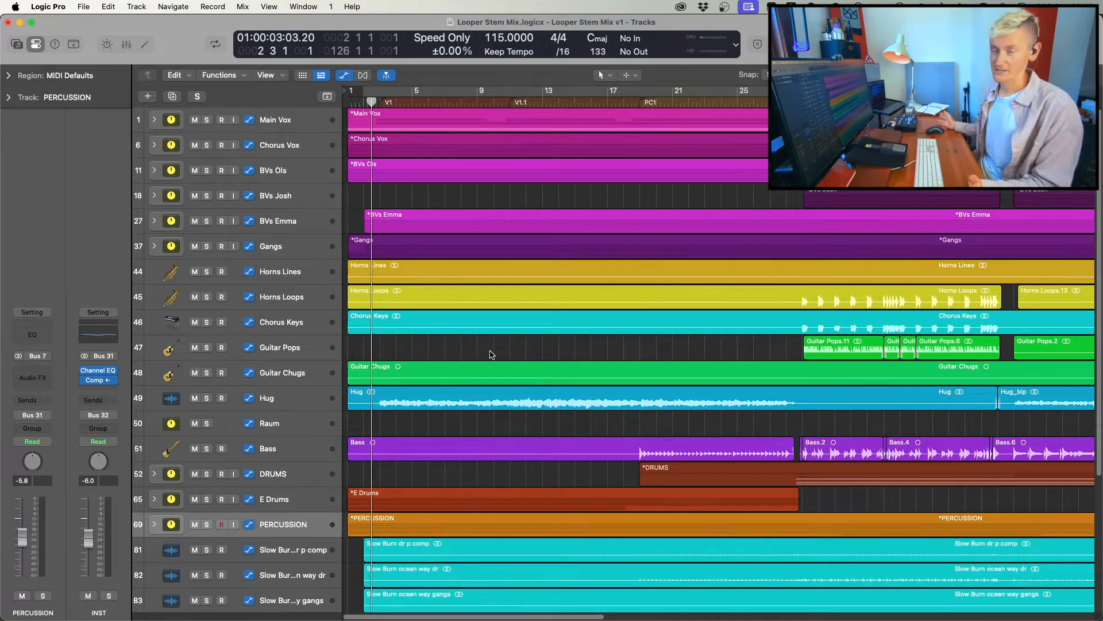
key("space")
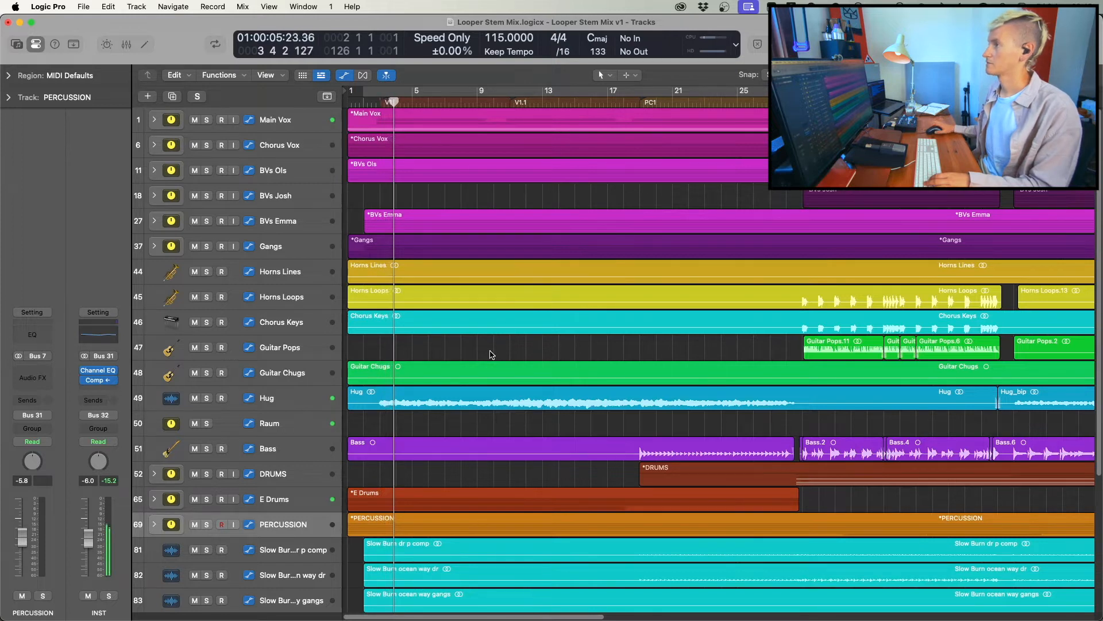
Solo and select the Hug track, and move the playhead to bar 3 where its waveform begins.
left_click(207, 398)
left_click(274, 396)
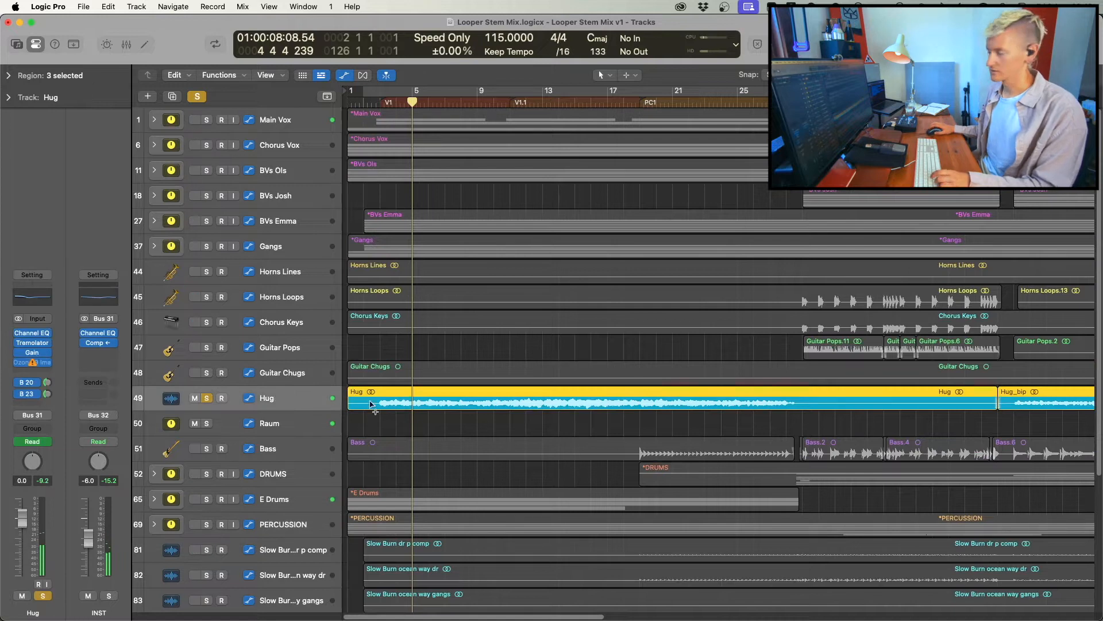
scroll(371, 404, "right", 3)
scroll(370, 404, "up", 5)
scroll(448, 437, "left", 1)
left_click(392, 437)
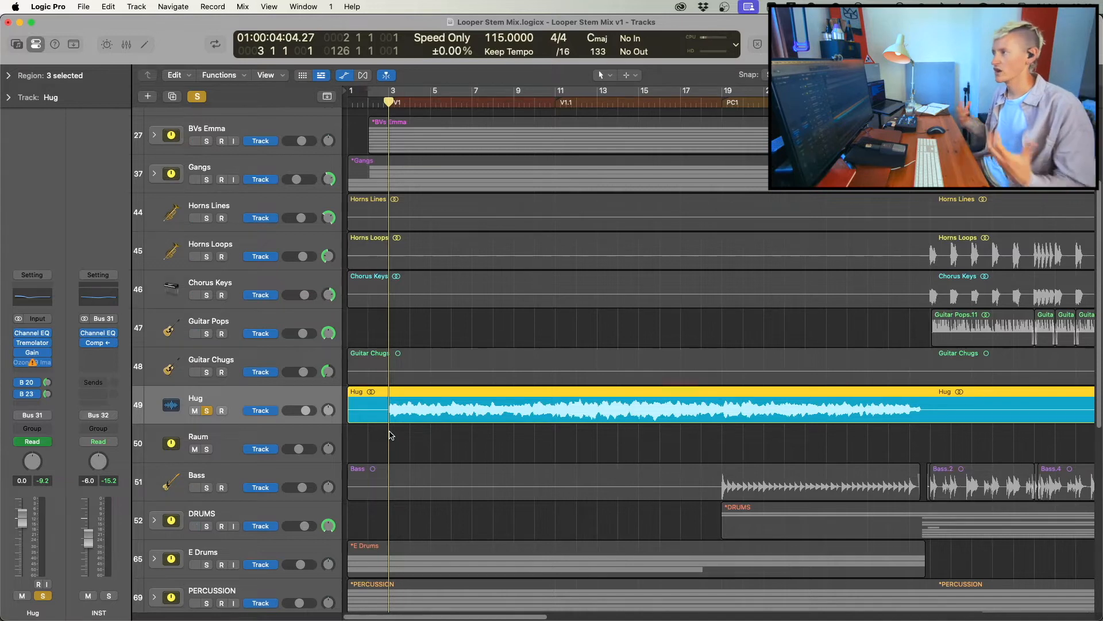
Expand the REFS track stack and bring its reference songs into view.
scroll(390, 435, "down", 10)
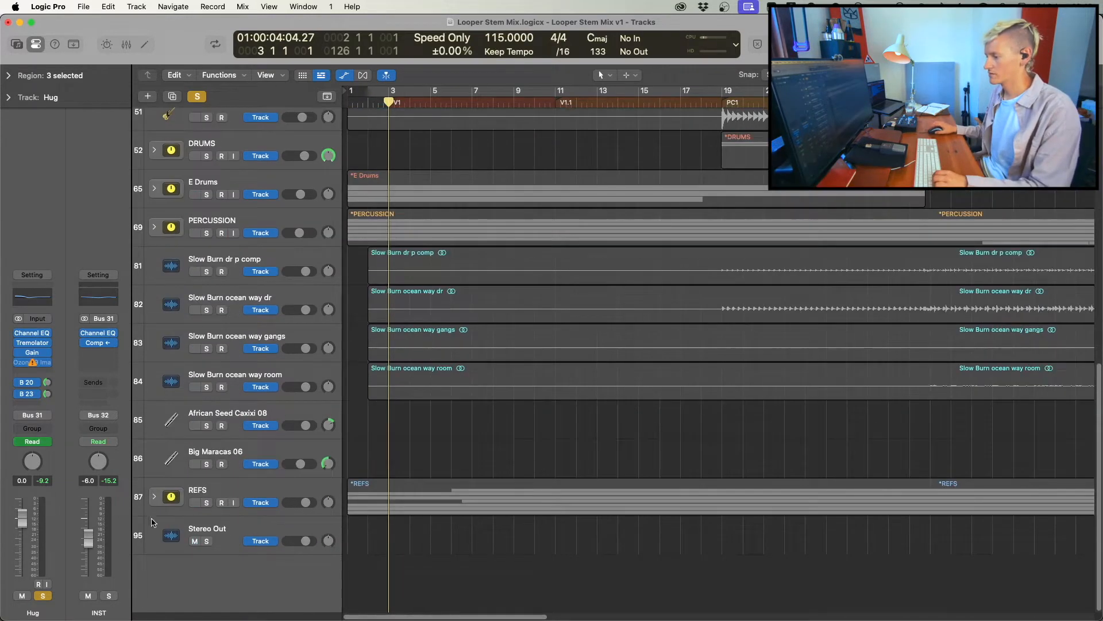
left_click(154, 497)
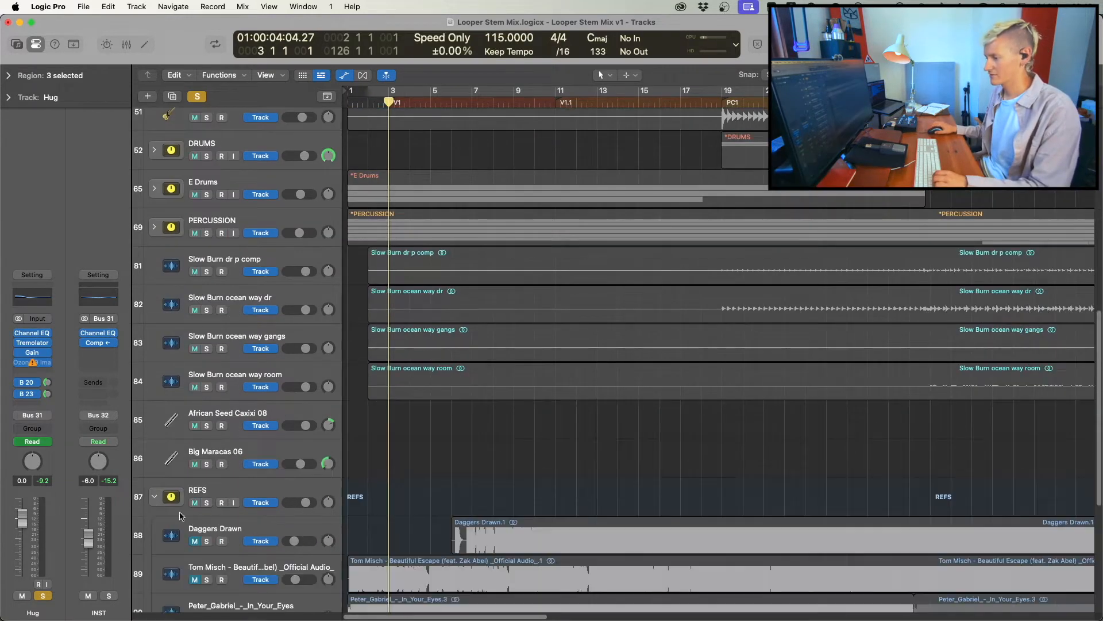
scroll(240, 532, "down", 6)
scroll(240, 532, "down", 1)
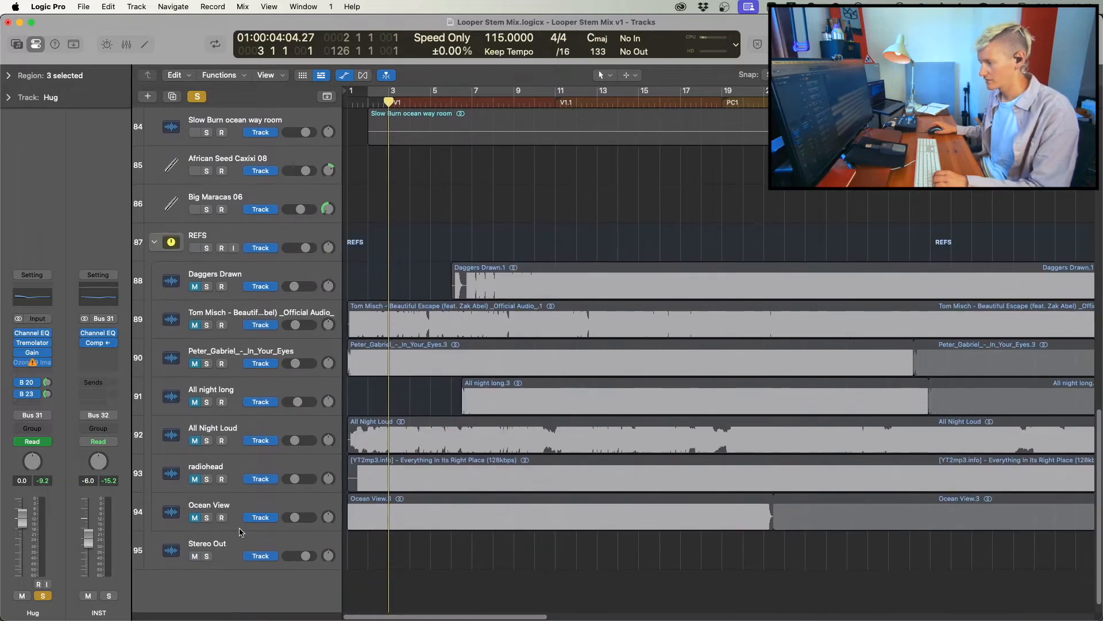
Listen to the radiohead reference track soloed from bar 1, and turn its solo off.
left_click(207, 480)
left_click(357, 543)
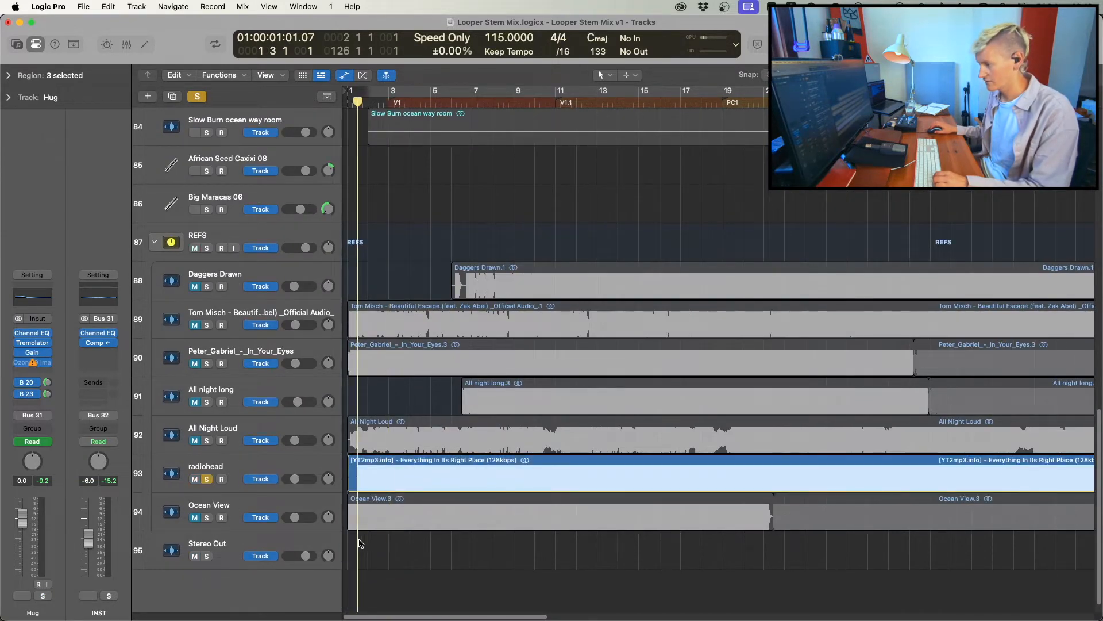
key("space")
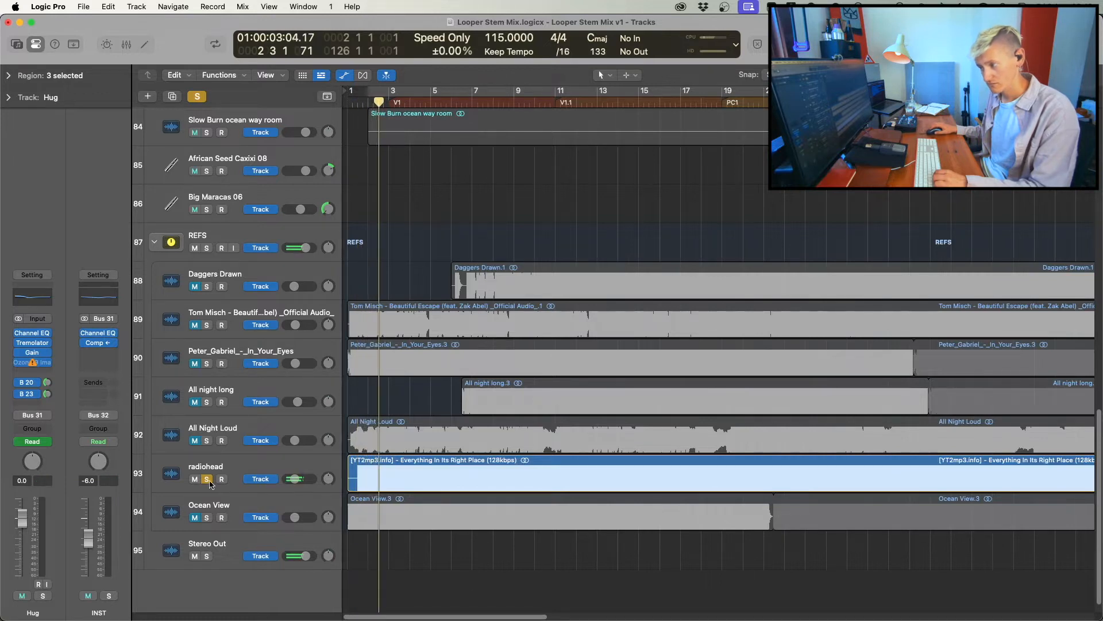
left_click(207, 479)
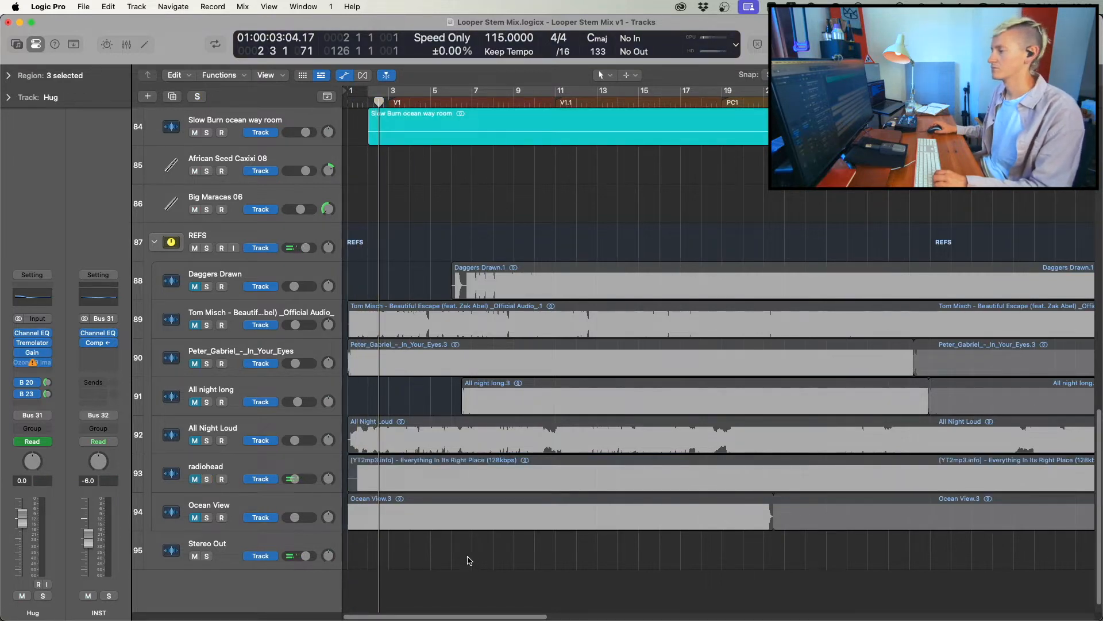
Deselect the Hug regions and listen to the Hug track soloed through verse 1.
scroll(451, 505, "up", 20)
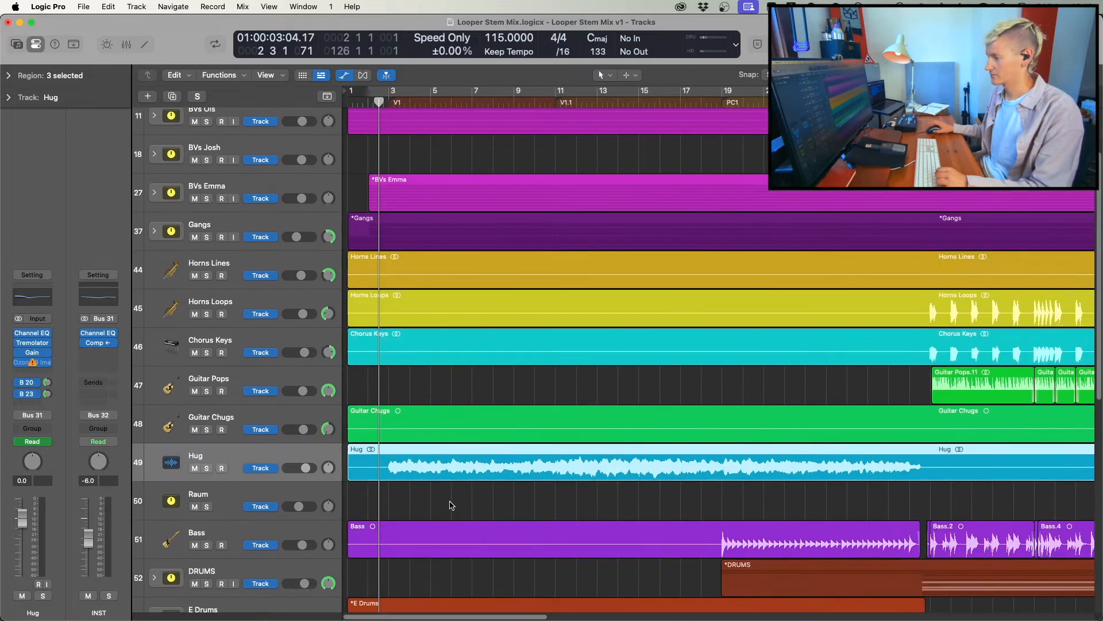
left_click(451, 505)
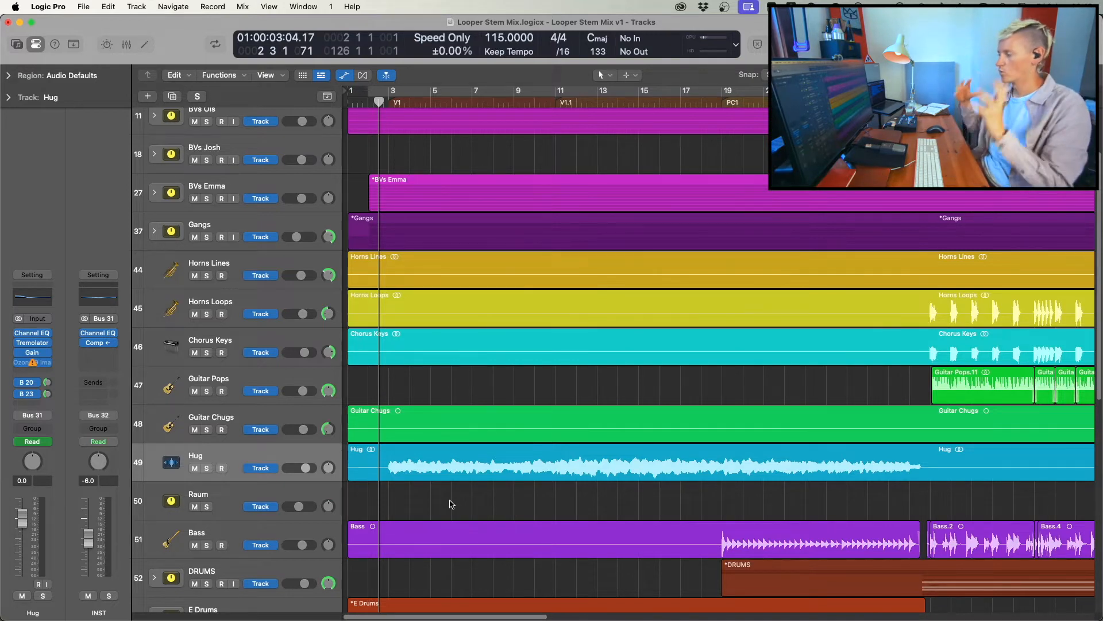
left_click(207, 468)
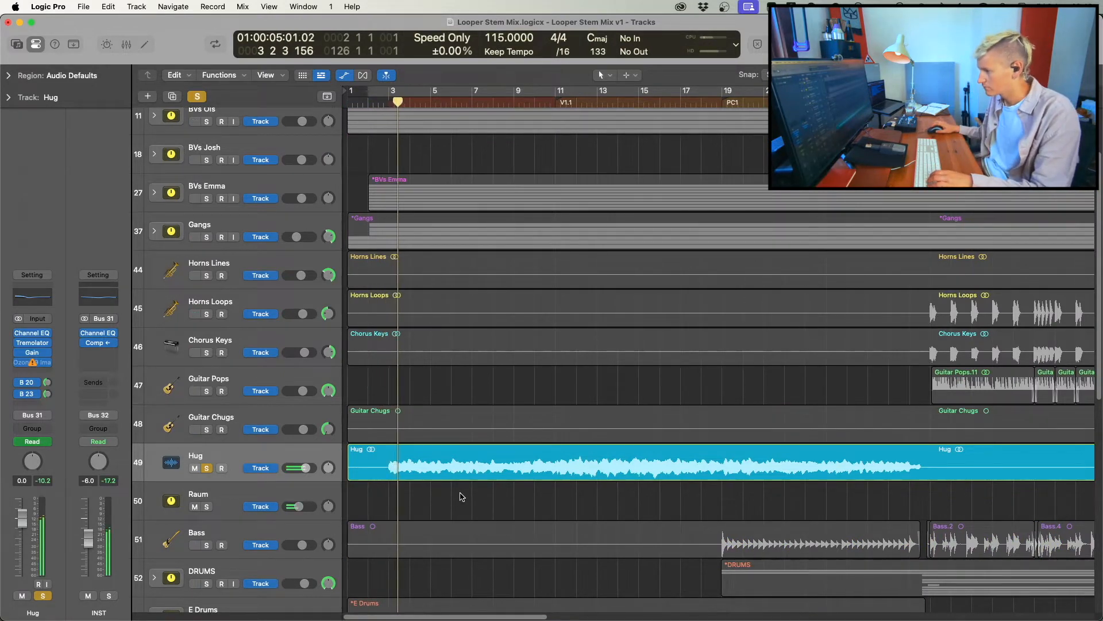
scroll(423, 529, "down", 2)
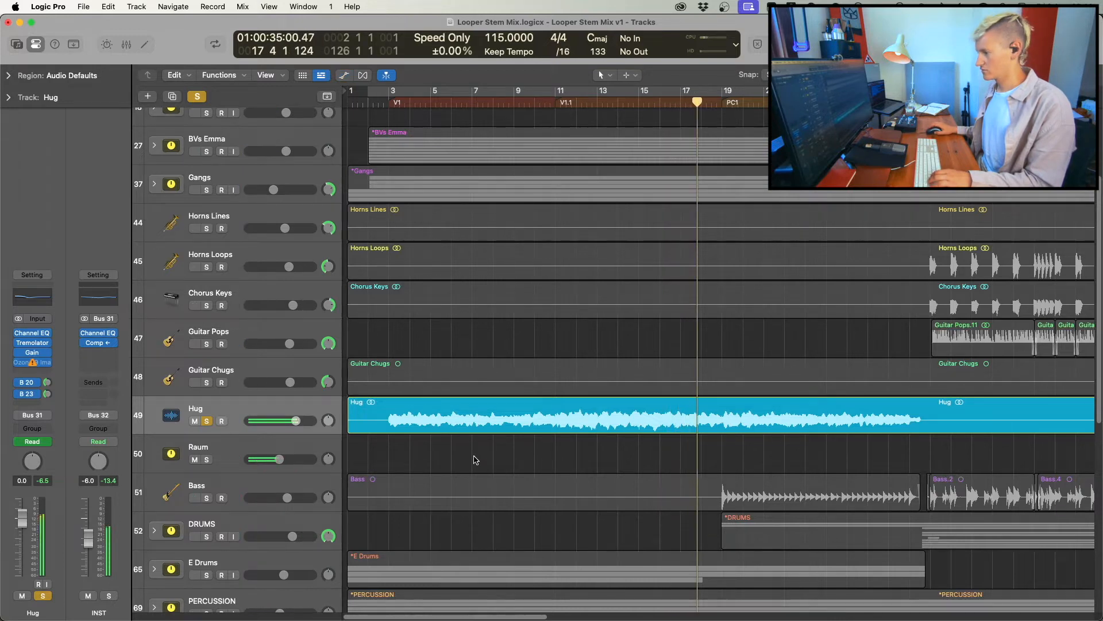
Show track automation, inspect Hug's Tremolator Depth and Volume lanes, and hide the automation again.
key("a")
left_click(271, 436)
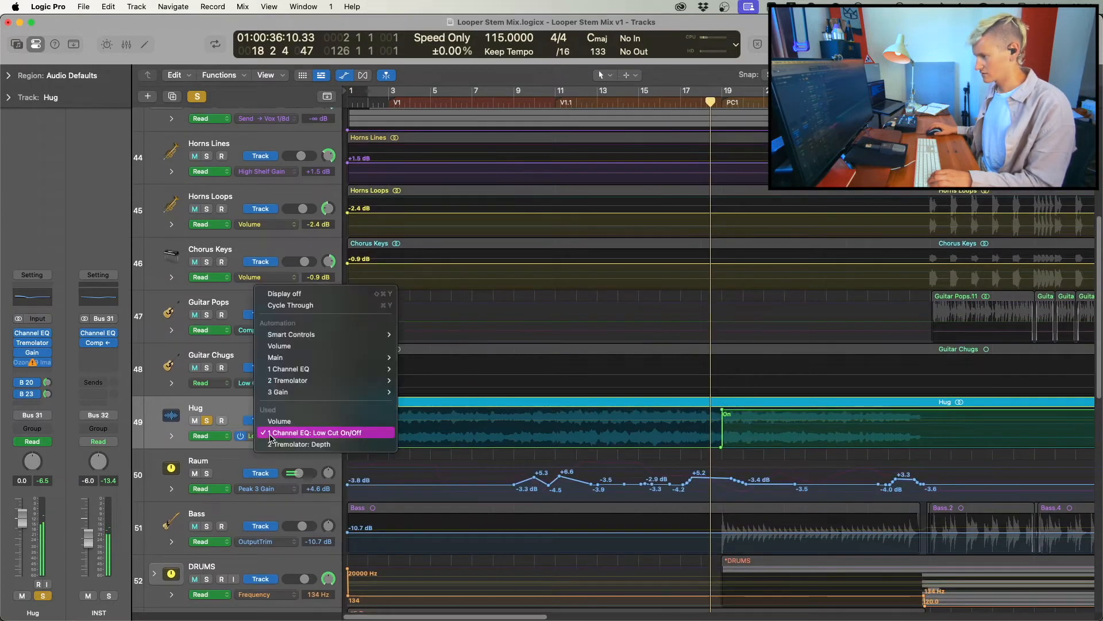
left_click(279, 445)
left_click(280, 437)
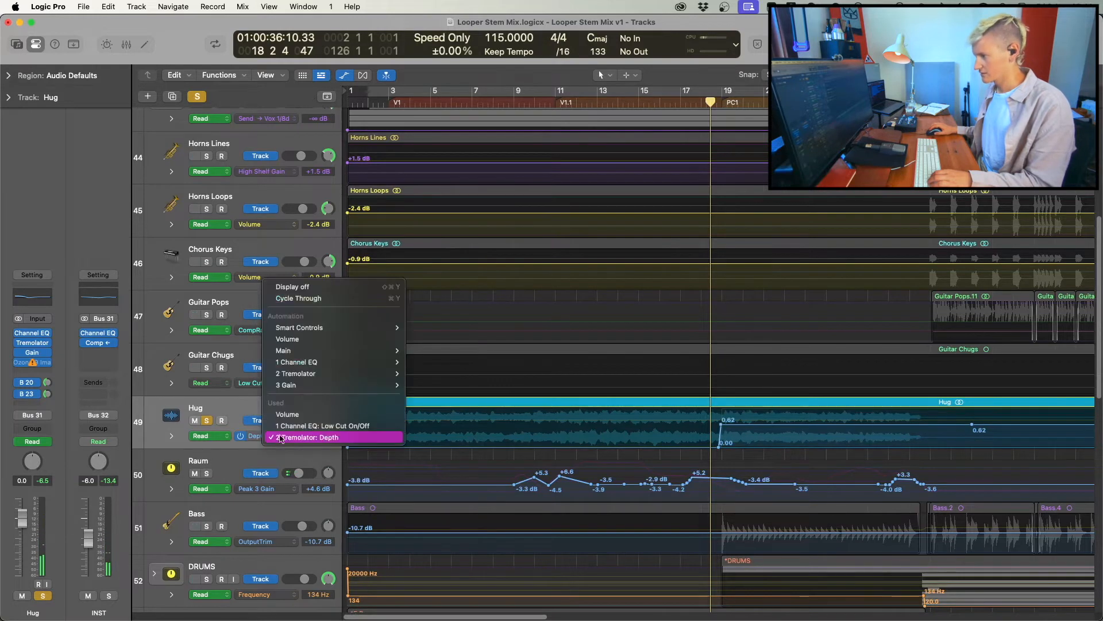
left_click(287, 413)
key("a")
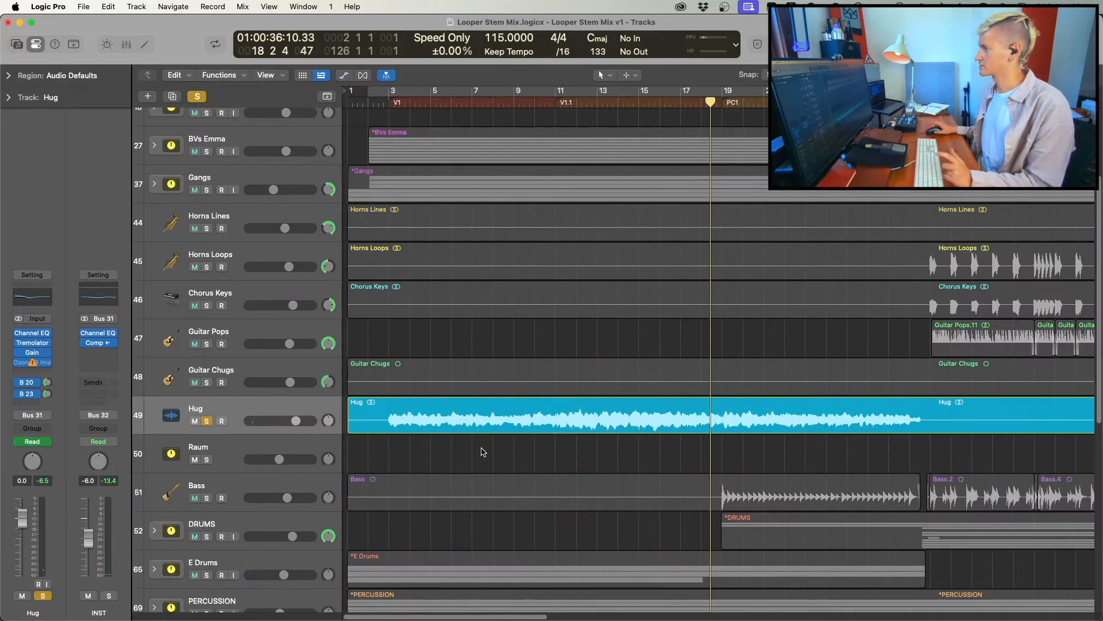
Return the playhead to bar 2 and play the Hug track on its own with solo.
key("s")
left_click(384, 335)
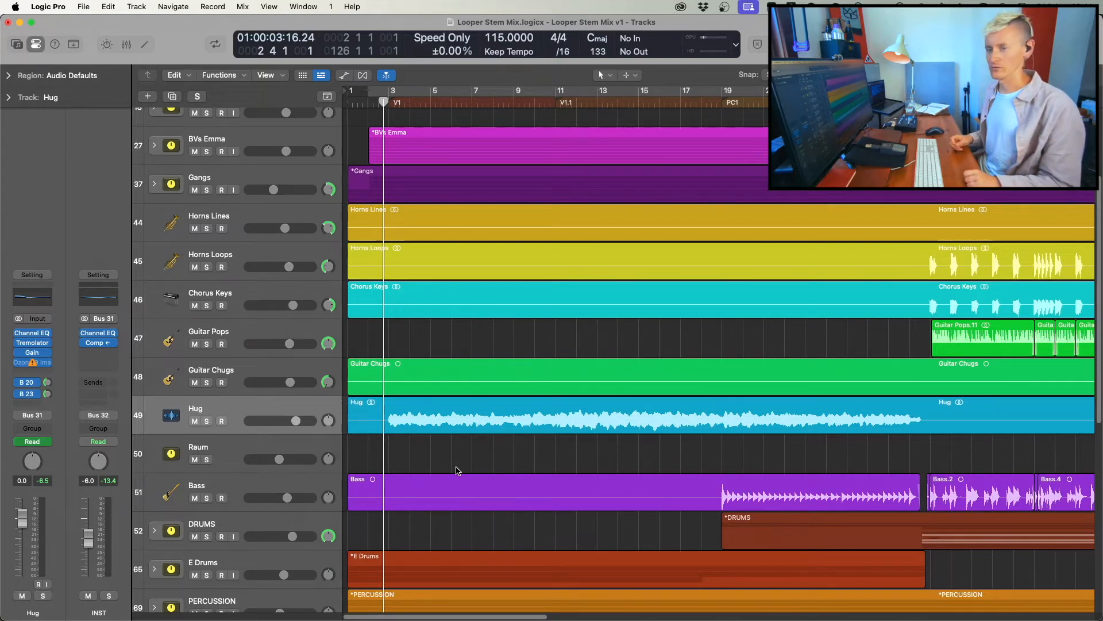
key("s")
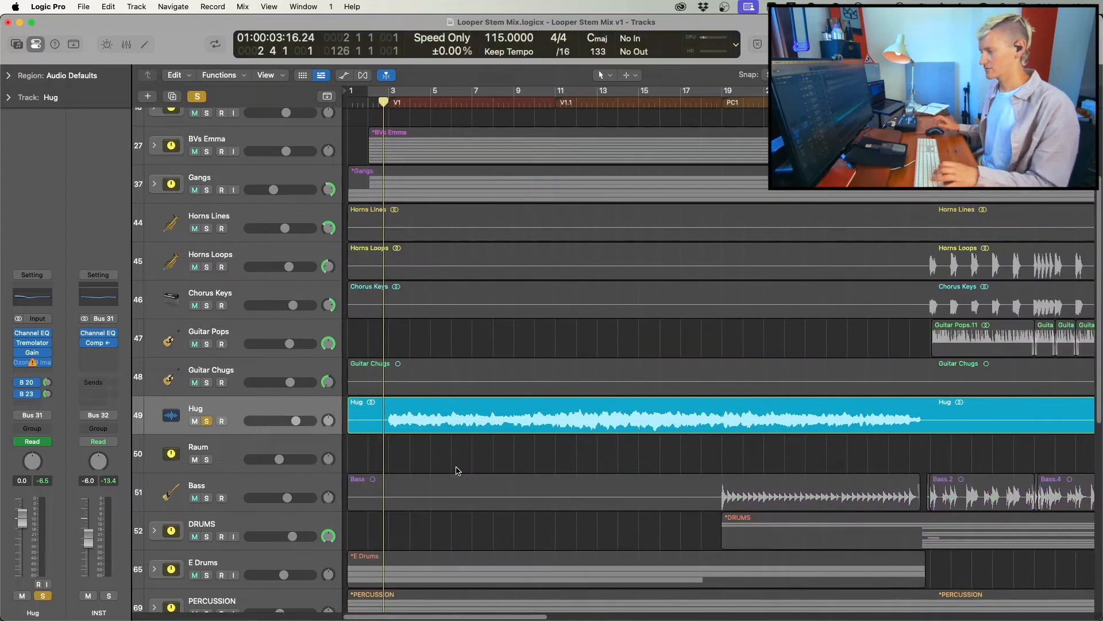
key("space")
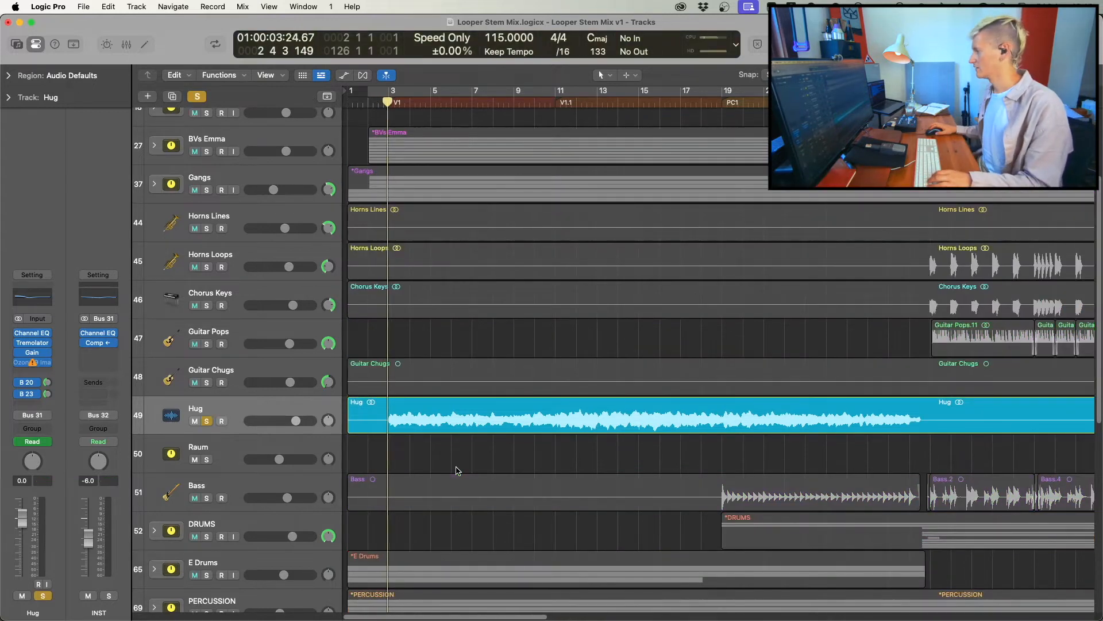
Solo the E Drums stack alongside Hug and expand it to show its hat, shaker and rim tracks.
scroll(457, 500, "up", 3)
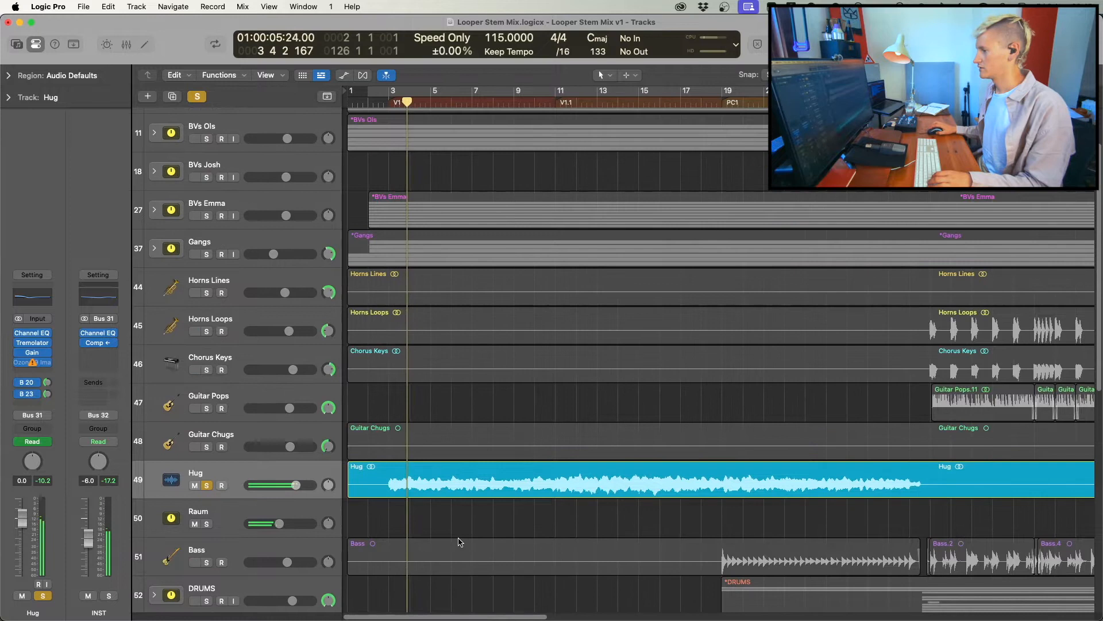
scroll(455, 529, "down", 5)
scroll(448, 540, "down", 3)
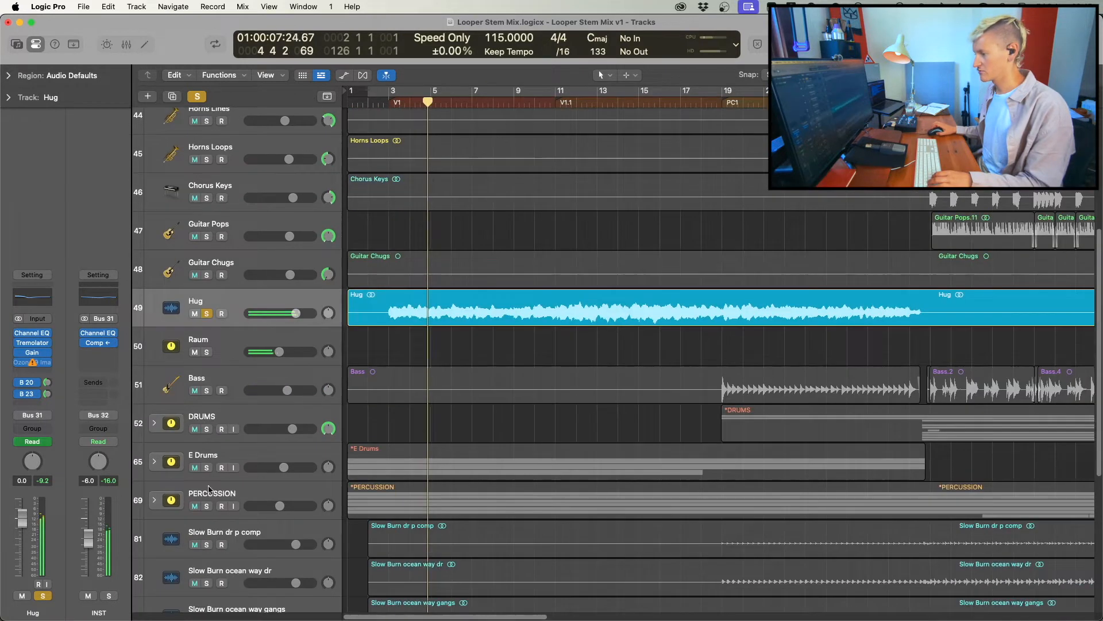
left_click(207, 467)
scroll(351, 506, "down", 3)
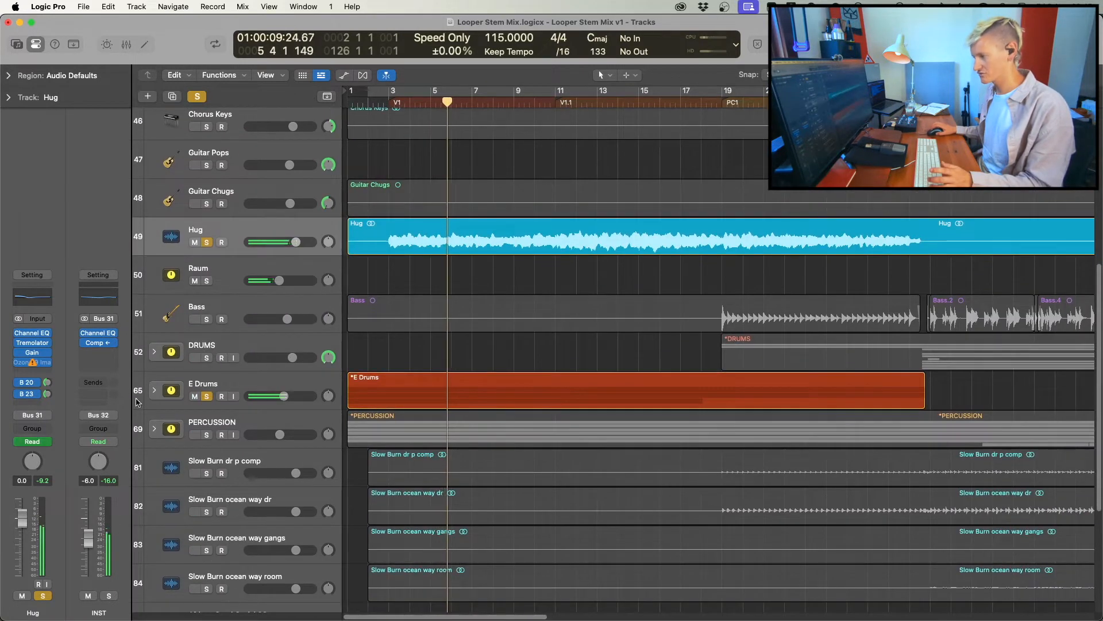
left_click(154, 390)
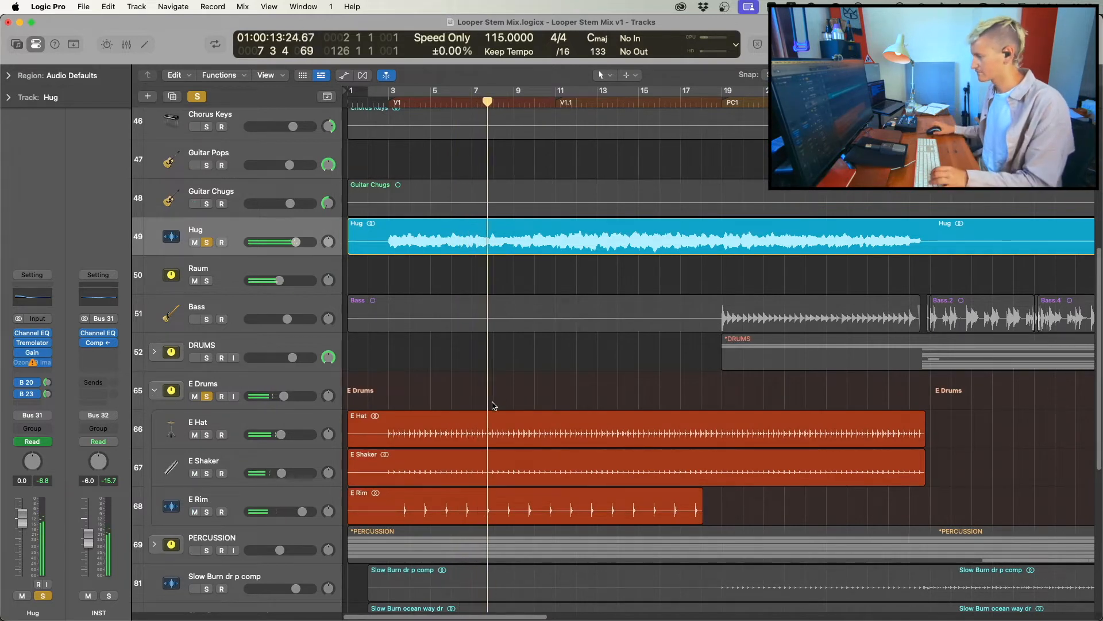
Clear all solos to hear the full mix and expand the Main Vox track stack.
scroll(508, 417, "up", 4)
scroll(508, 418, "up", 5)
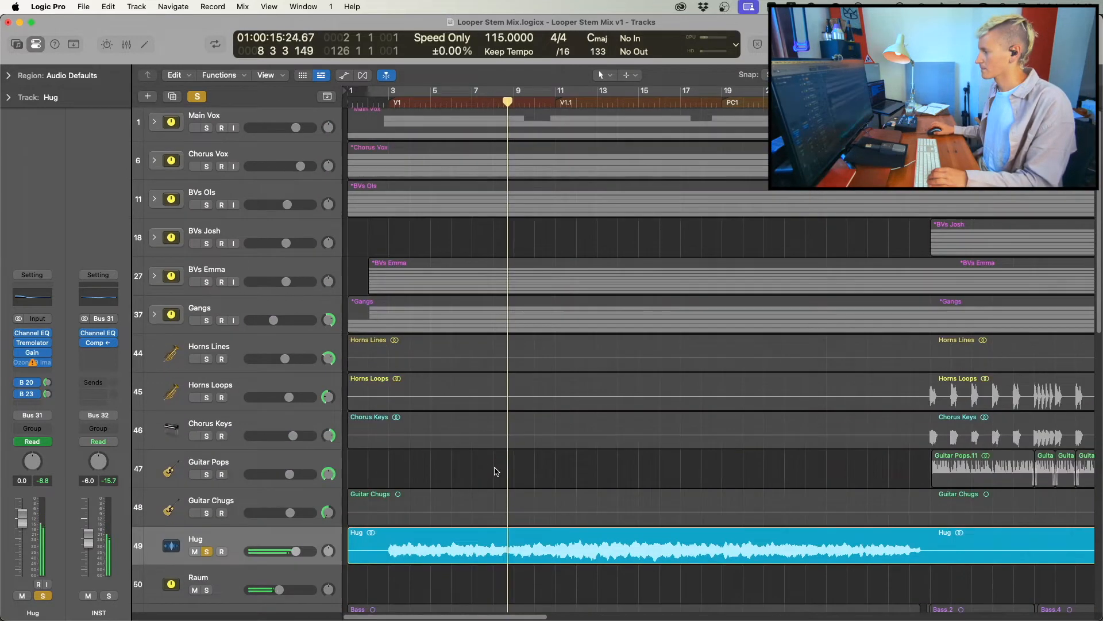
left_click(196, 97)
scroll(535, 460, "down", 4)
scroll(541, 477, "up", 4)
scroll(541, 484, "right", 2)
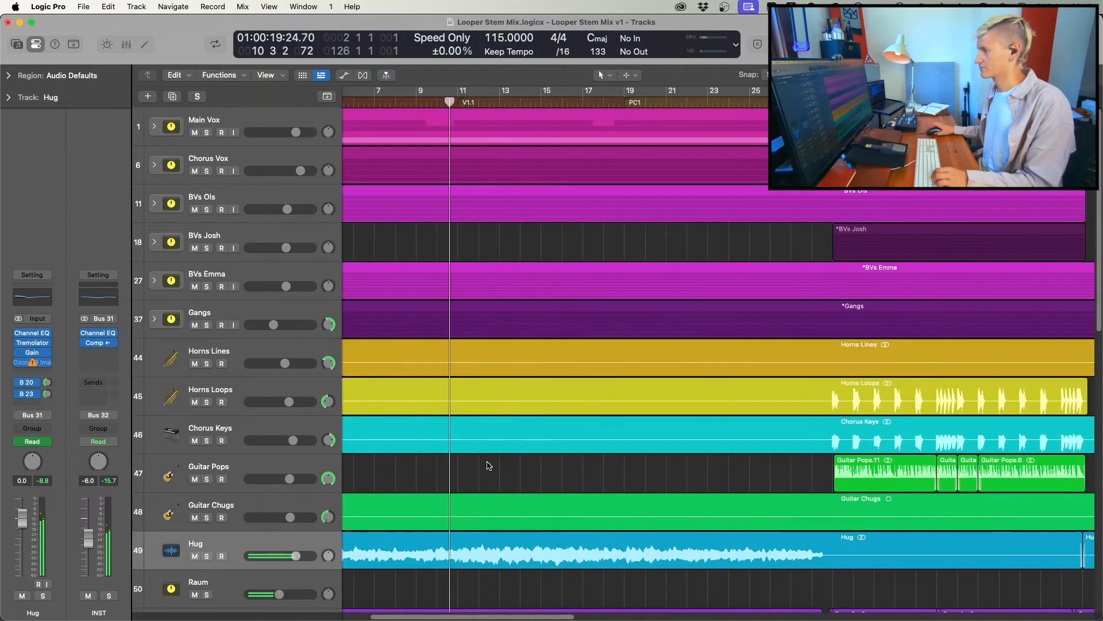
left_click(154, 126)
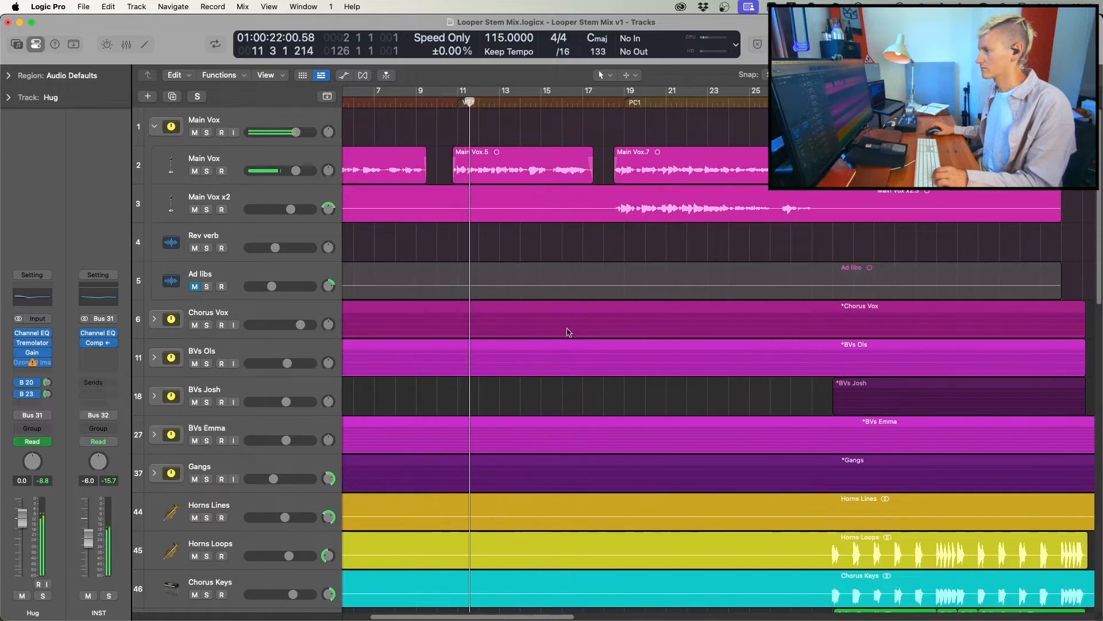
Follow full-mix playback from the verse into the pre-chorus, examining the arrangement from the vocals down to the bass and drum tracks.
scroll(517, 364, "right", 2)
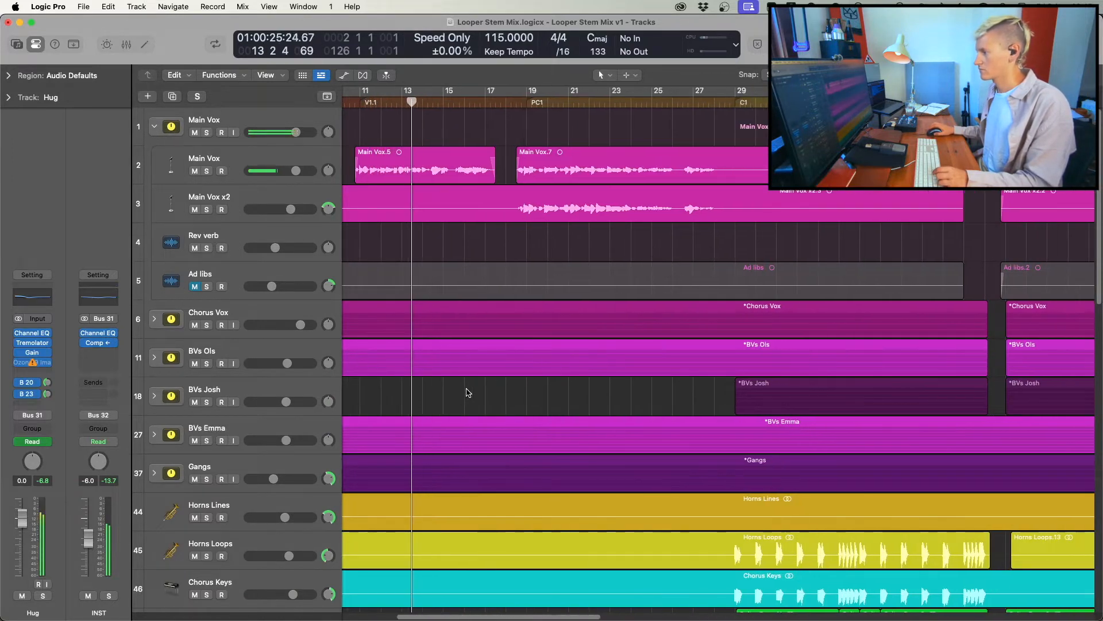
scroll(456, 391, "right", 1)
scroll(460, 392, "down", 6)
scroll(467, 391, "down", 5)
scroll(466, 388, "right", 1)
scroll(471, 405, "down", 2)
scroll(474, 417, "right", 1)
scroll(476, 424, "down", 4)
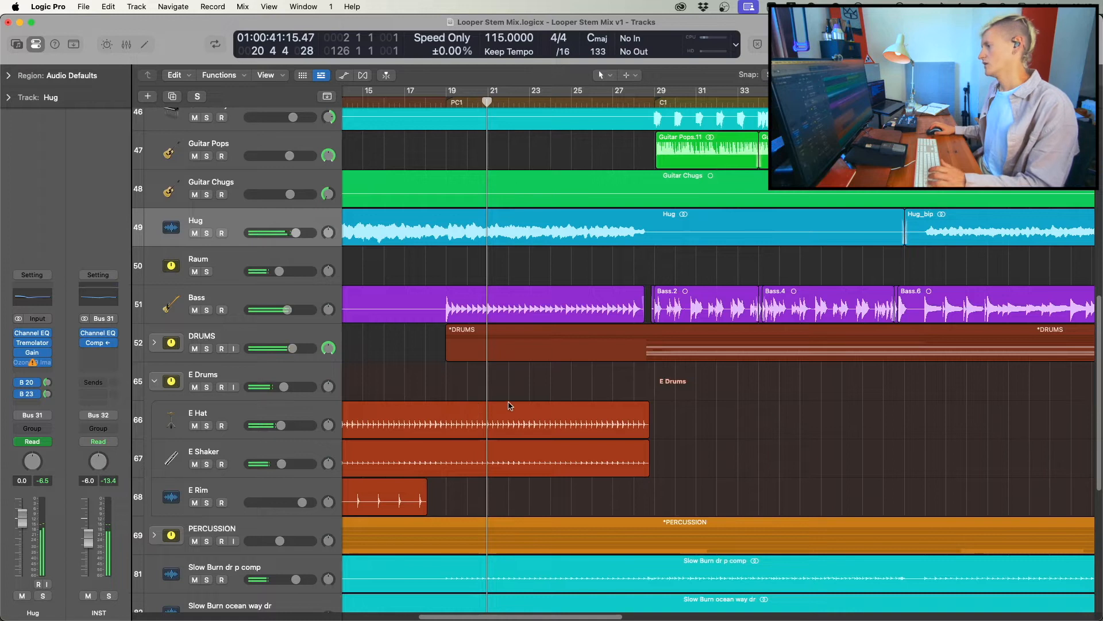
Return the playhead to the pre-chorus at bar 19 and briefly audition the DRUMS stack on its own.
key("space")
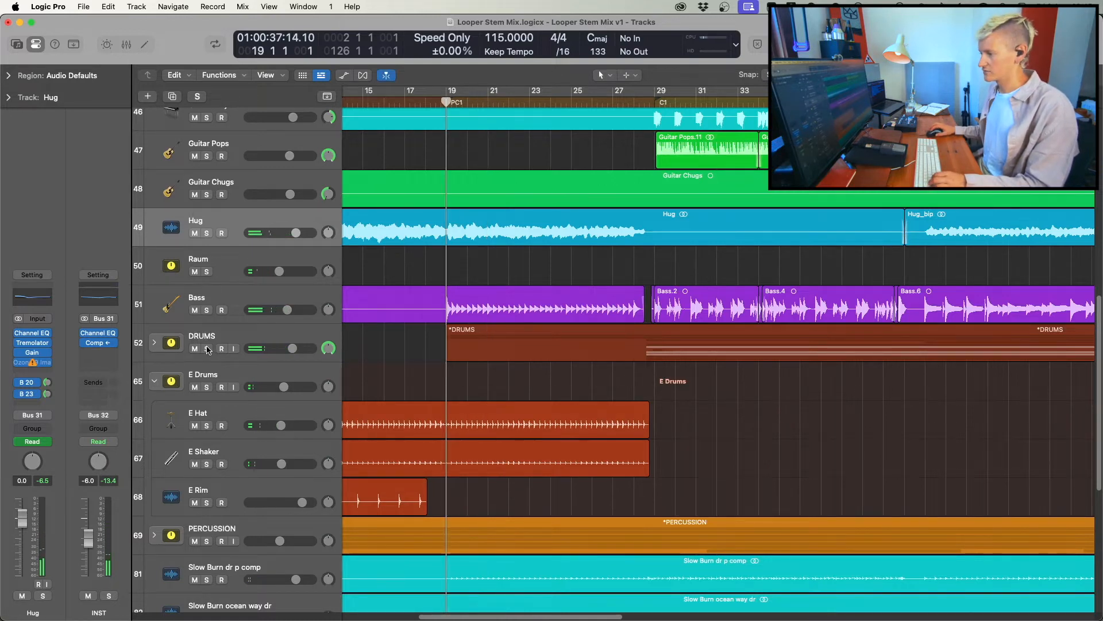
left_click(208, 349)
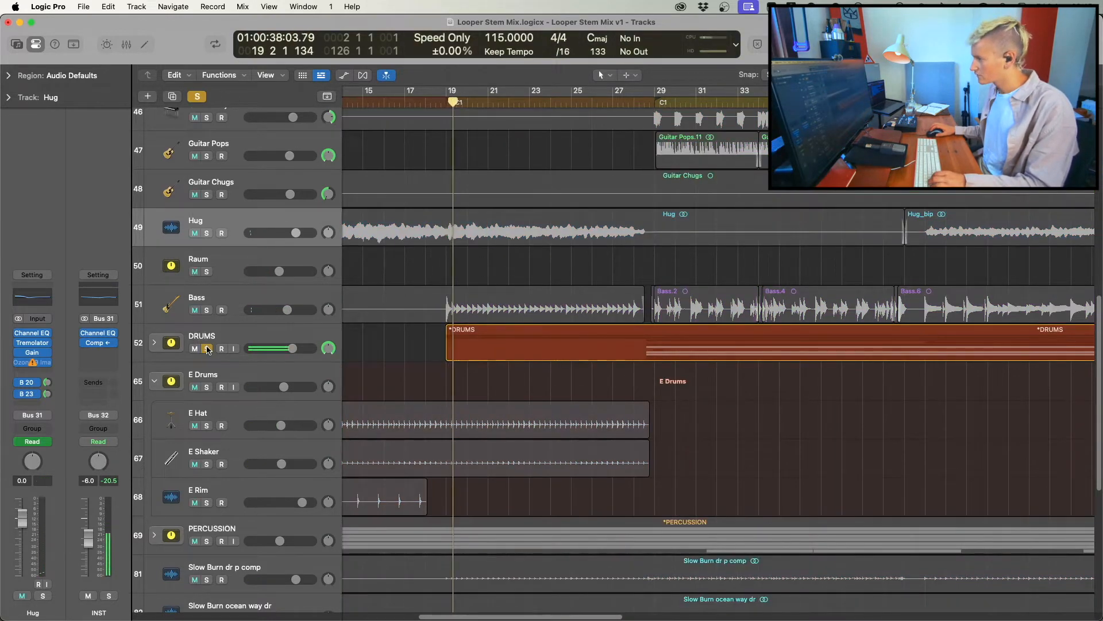
left_click(208, 349)
Play the pre-chorus vocals from bar 19 in the full mix and select the Main Vox x2 track.
scroll(443, 207, "up", 15)
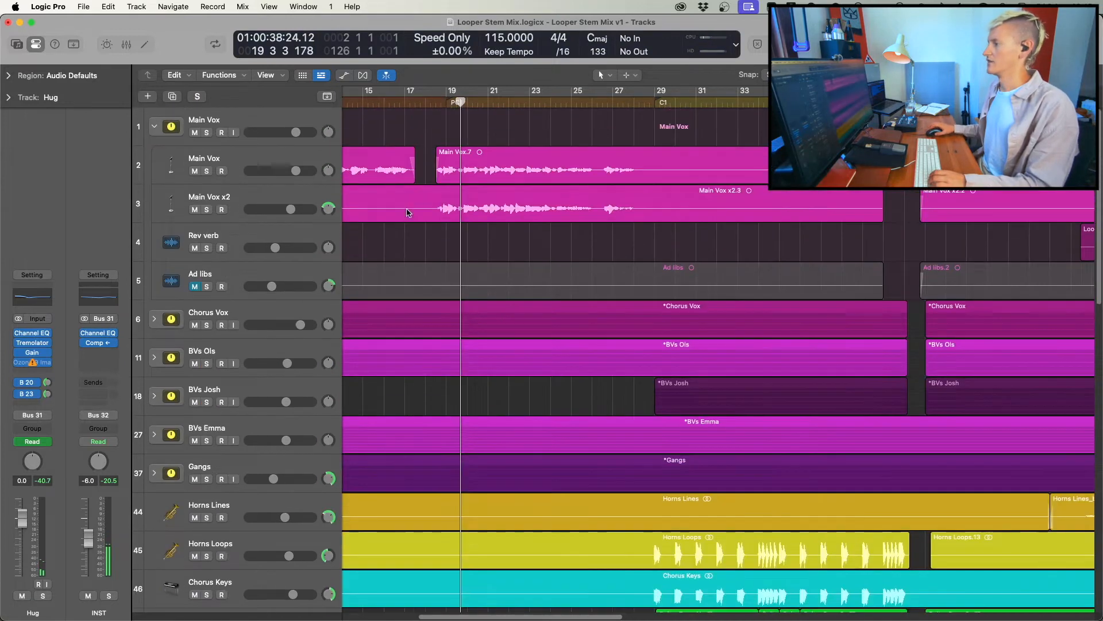
scroll(443, 207, "left", 2)
left_click(451, 128)
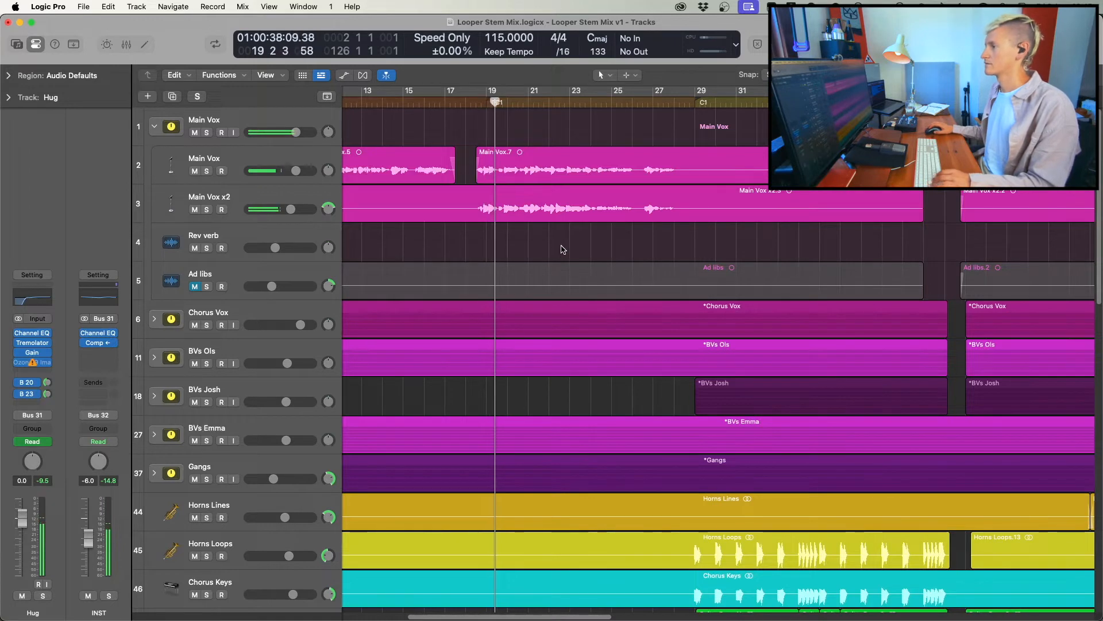
left_click(240, 196)
left_click(548, 247)
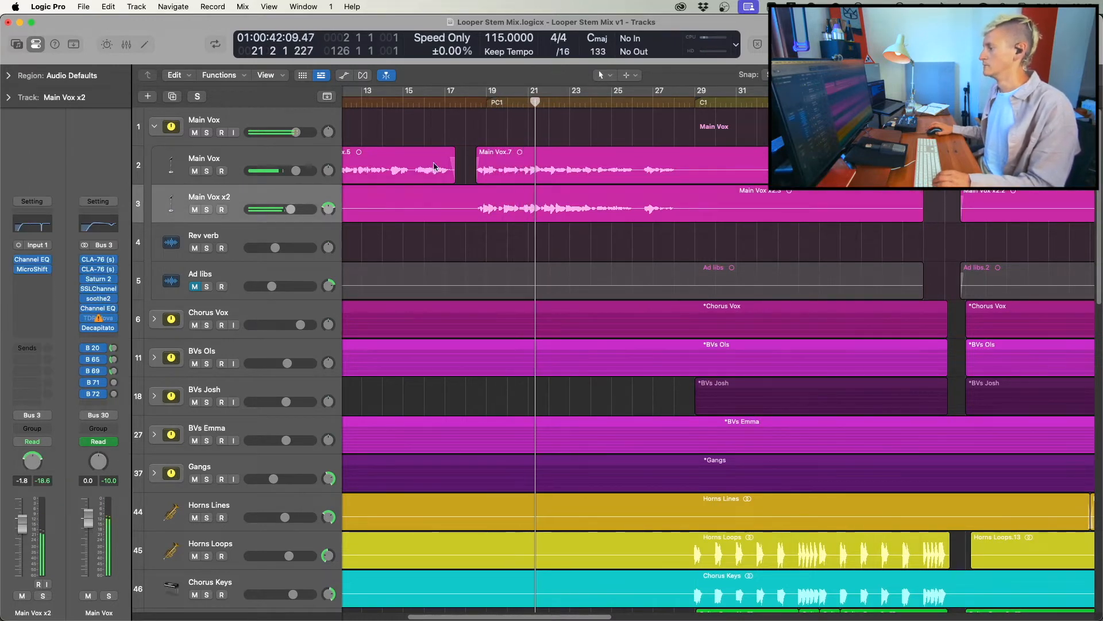
Solo the Main Vox stack to compare the verse at bar 13 with the pre-chorus at bar 19, and clear the solo.
left_click(419, 101)
left_click(373, 102)
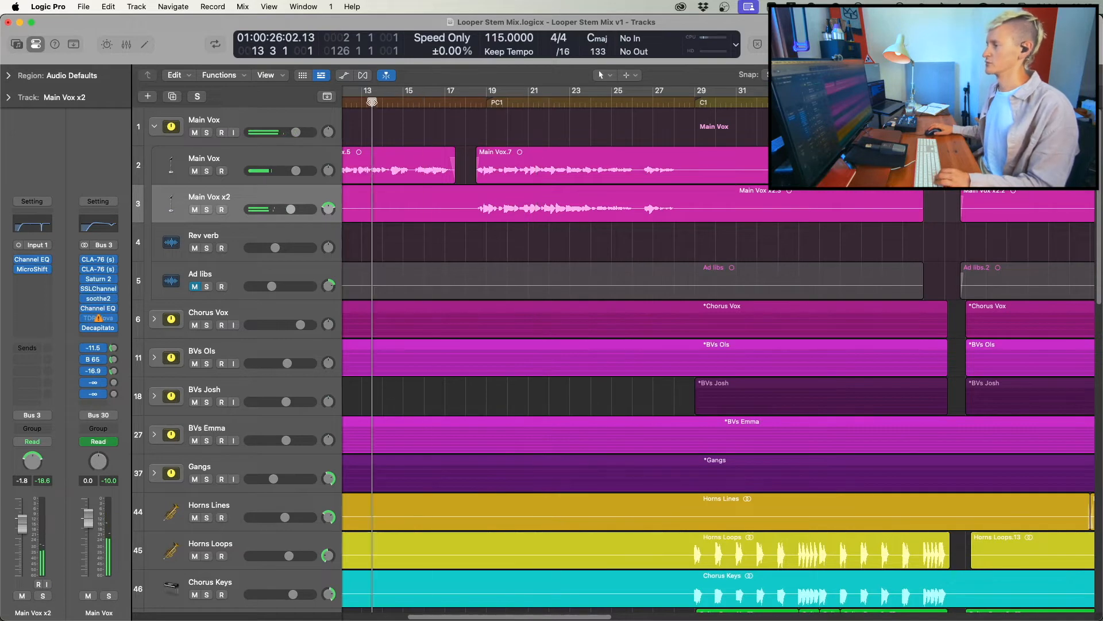
left_click(207, 133)
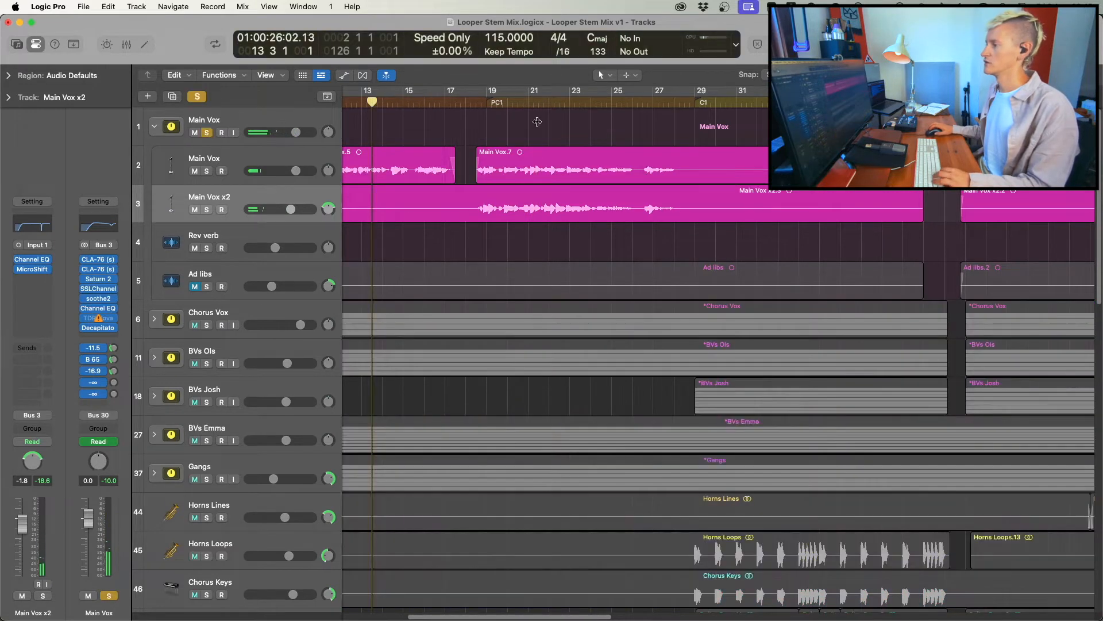
left_click(491, 101)
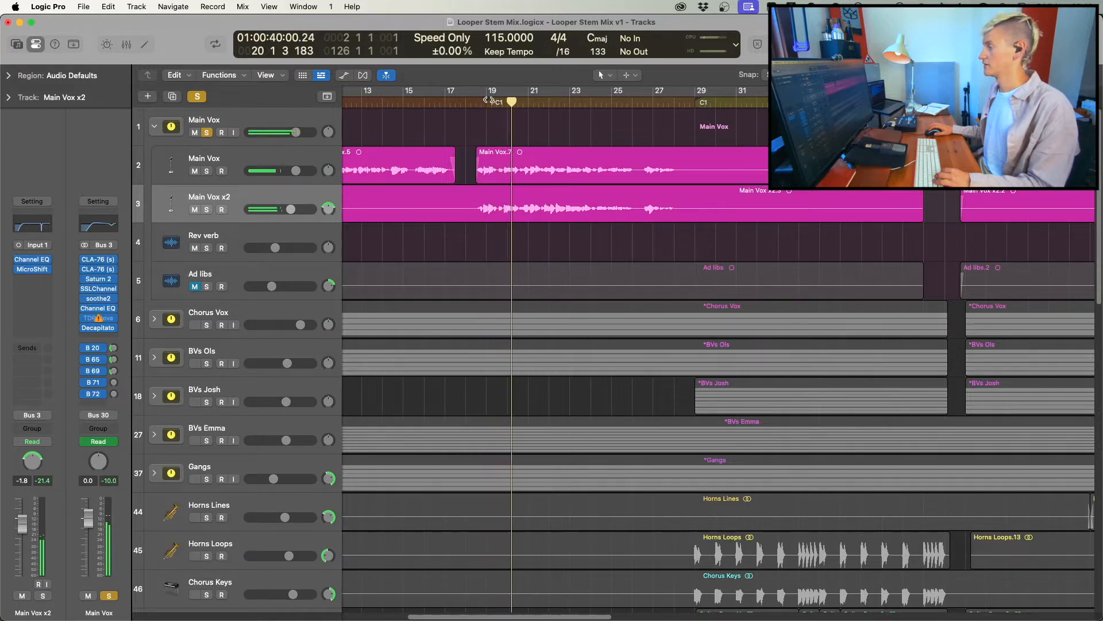
key("s")
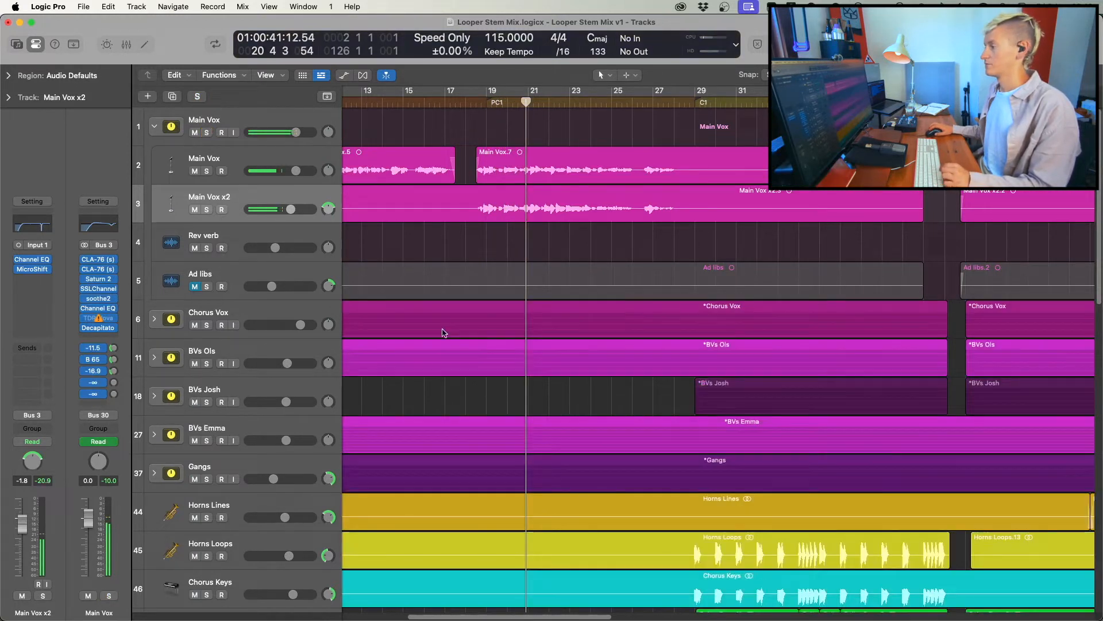
Collapse the E Drums stack and follow full-mix playback through the pre-chorus into the chorus at bar 29.
scroll(423, 285, "down", 5)
scroll(515, 408, "down", 10)
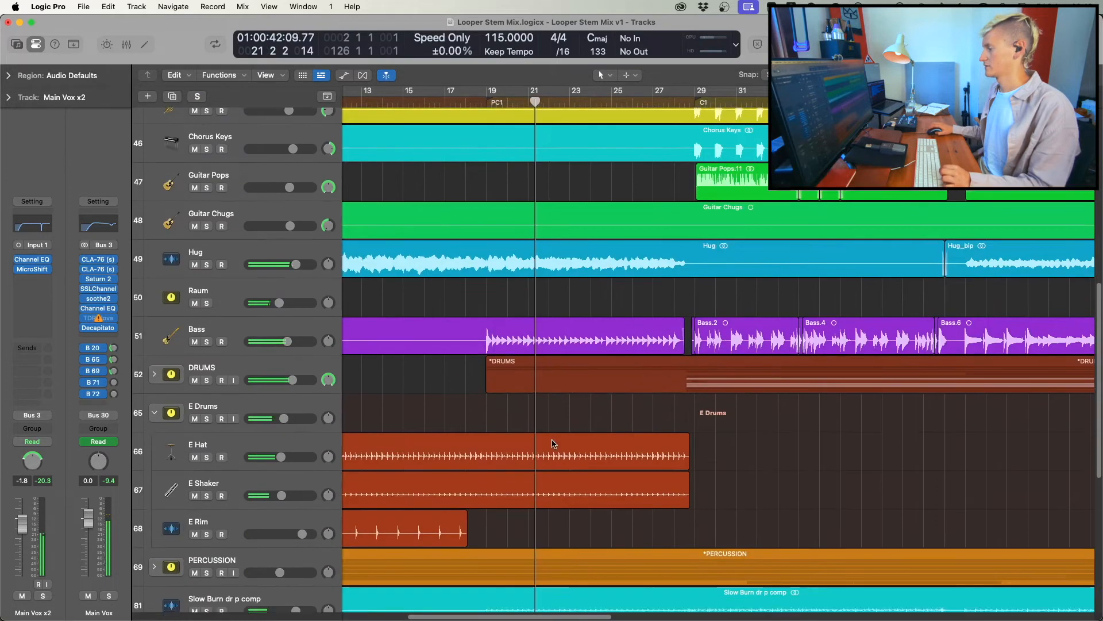
scroll(553, 443, "down", 4)
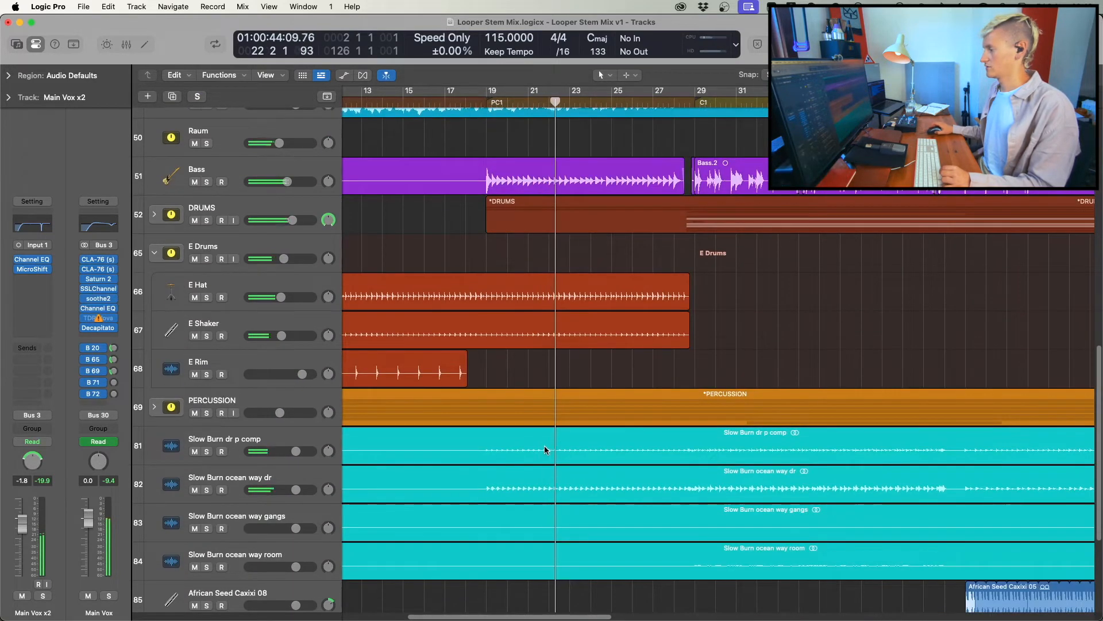
scroll(582, 446, "right", 3)
left_click(154, 254)
scroll(619, 449, "up", 5)
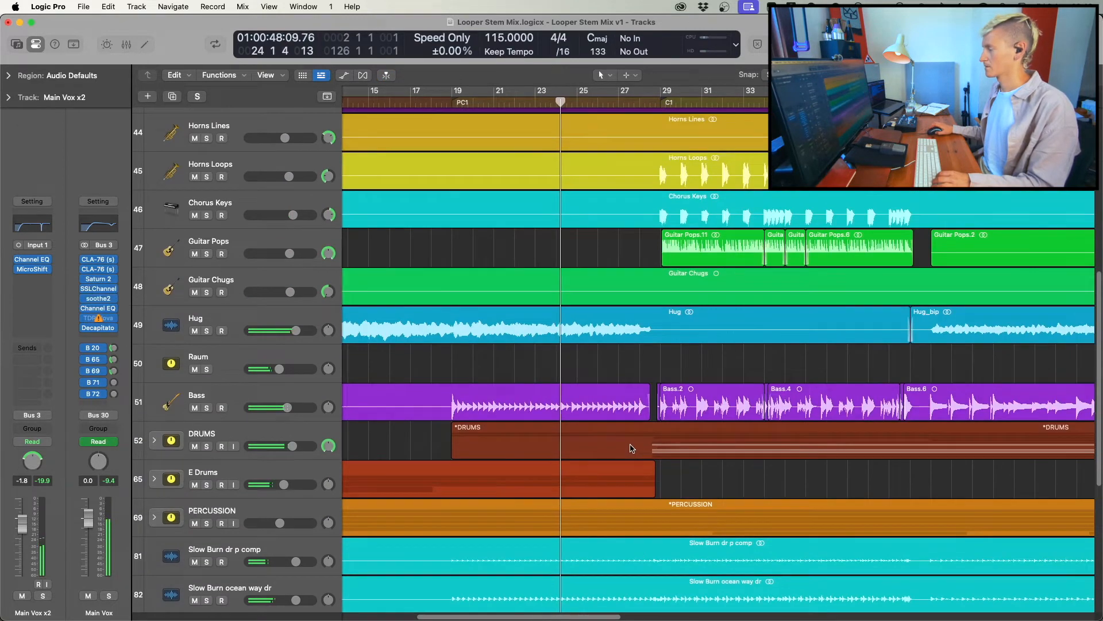
scroll(612, 480, "right", 3)
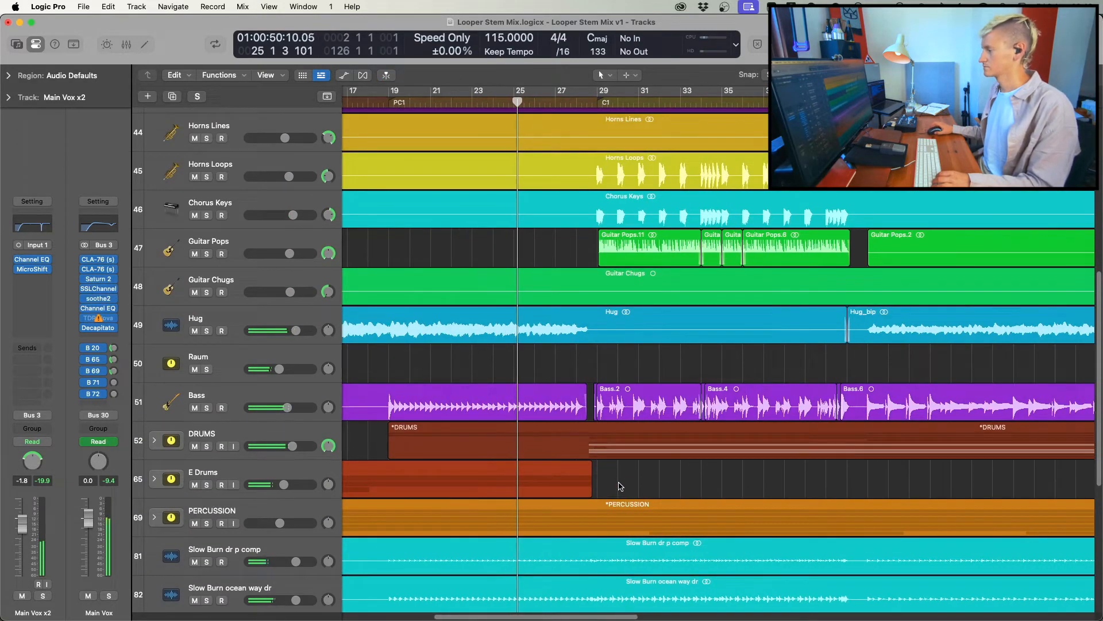
scroll(615, 485, "right", 3)
scroll(568, 488, "up", 3)
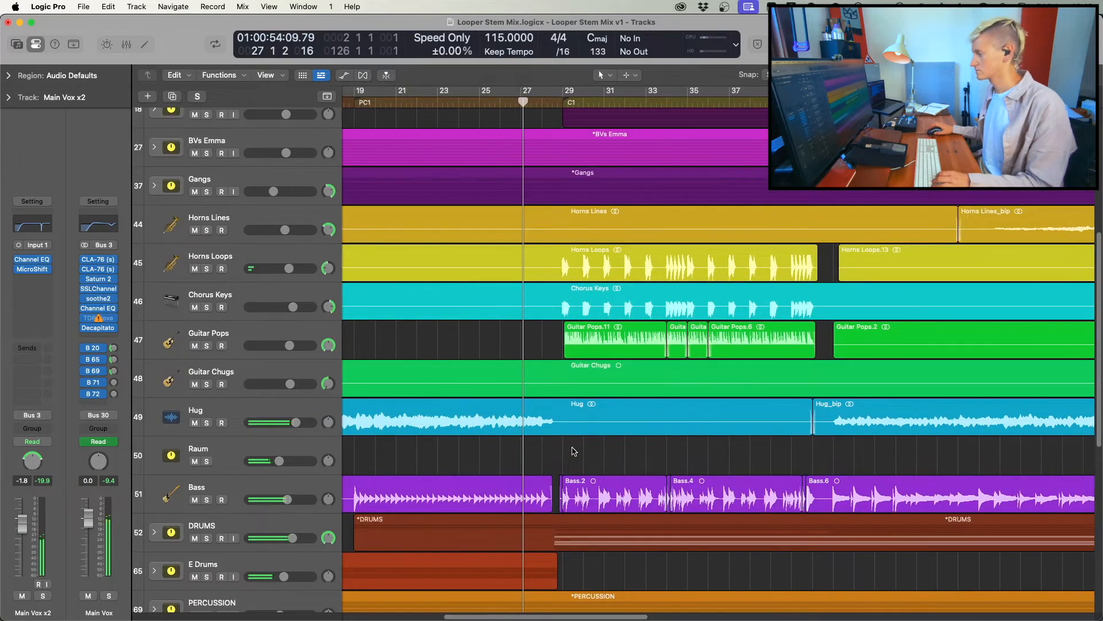
scroll(572, 451, "right", 2)
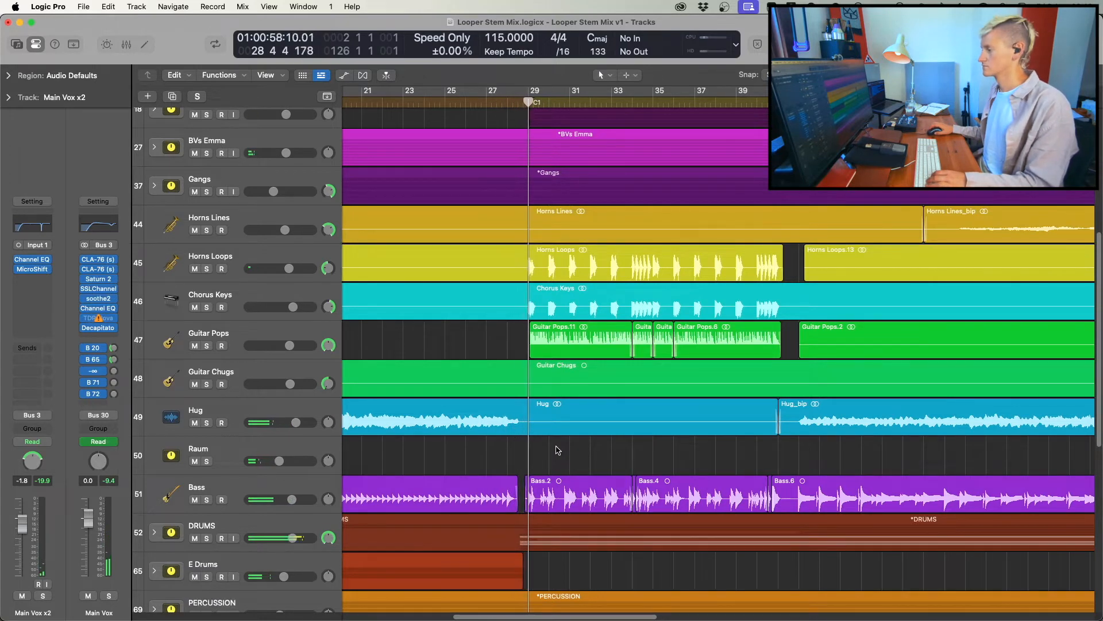
scroll(556, 450, "right", 2)
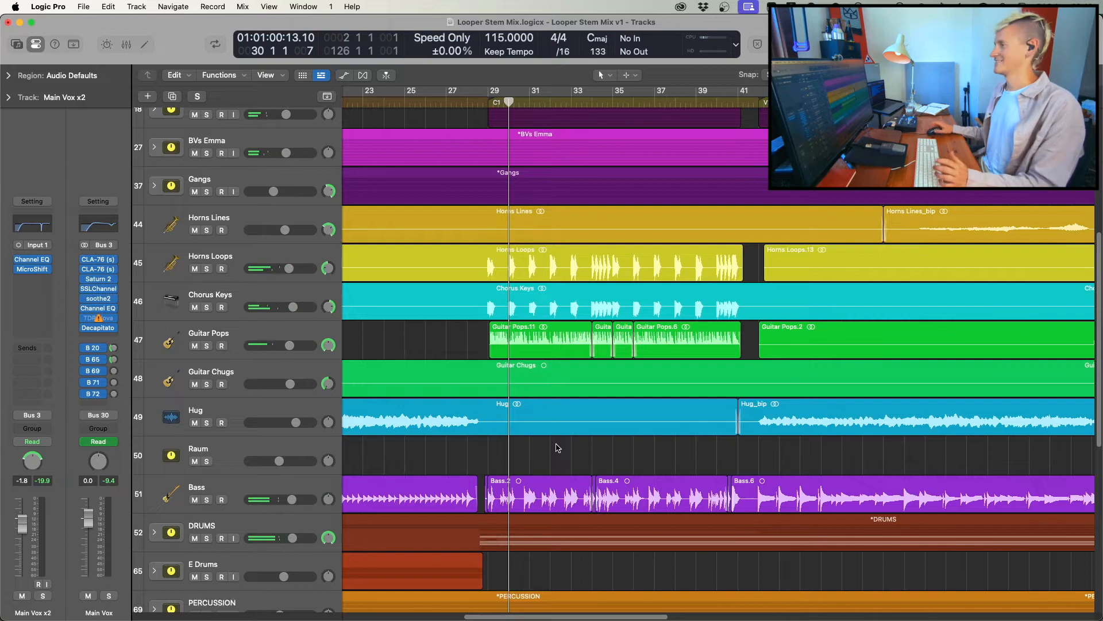
Set a cycle range from bar 28 to 29 and solo the DRUMS stack to hear the transition into the chorus.
mouse_move(492, 94)
left_mouse_down()
mouse_move(747, 94)
mouse_move(470, 93)
mouse_move(488, 96)
left_mouse_up()
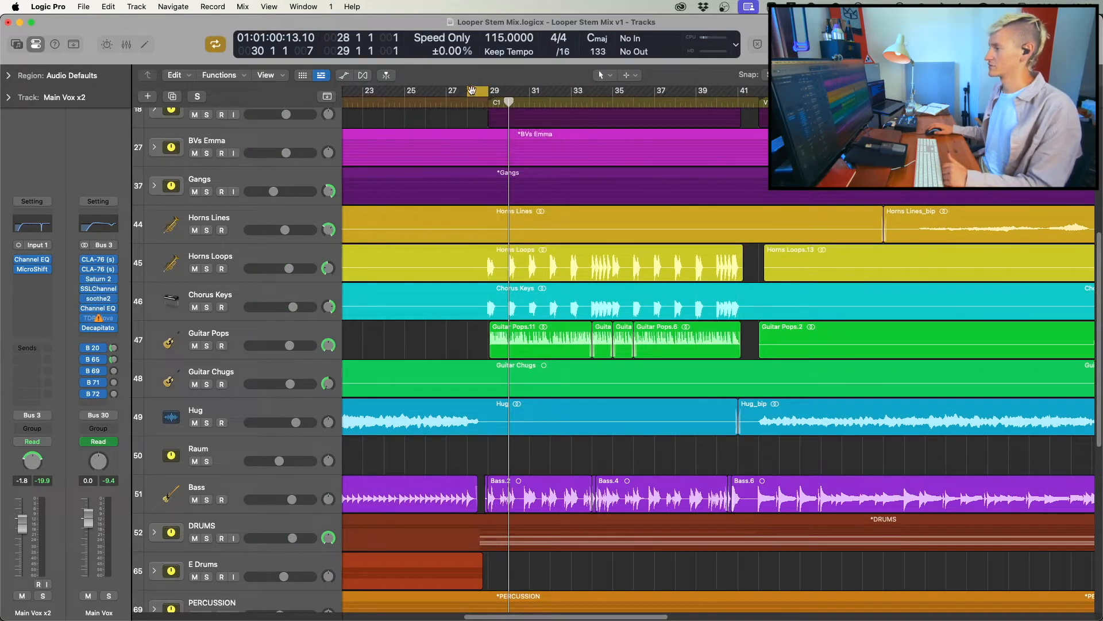
scroll(230, 402, "down", 3)
left_click(206, 437)
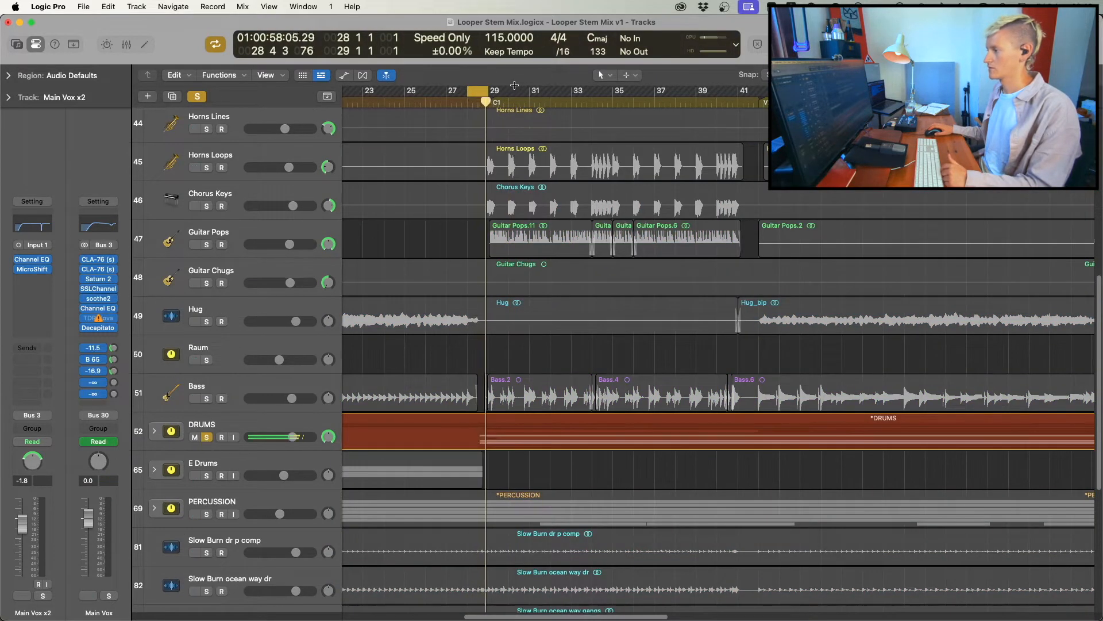
Redefine the cycle range to loop the soloed chorus drums from bar 29 to bar 35.
mouse_move(479, 96)
left_mouse_down()
mouse_move(522, 92)
mouse_move(478, 90)
left_mouse_up()
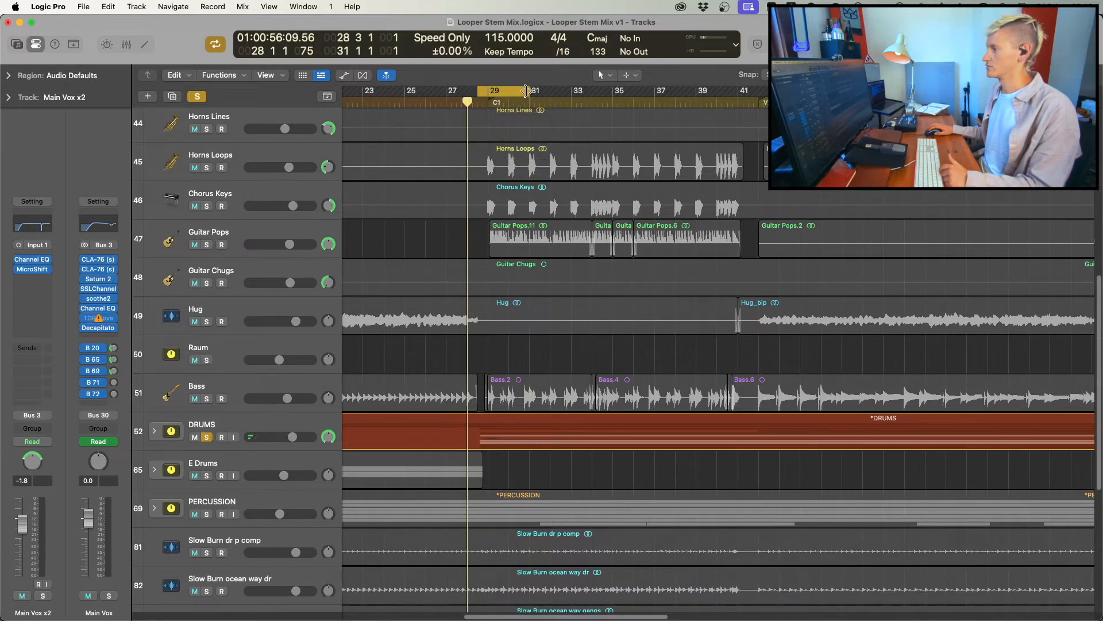
key("c")
left_click_drag(491, 92, 646, 105)
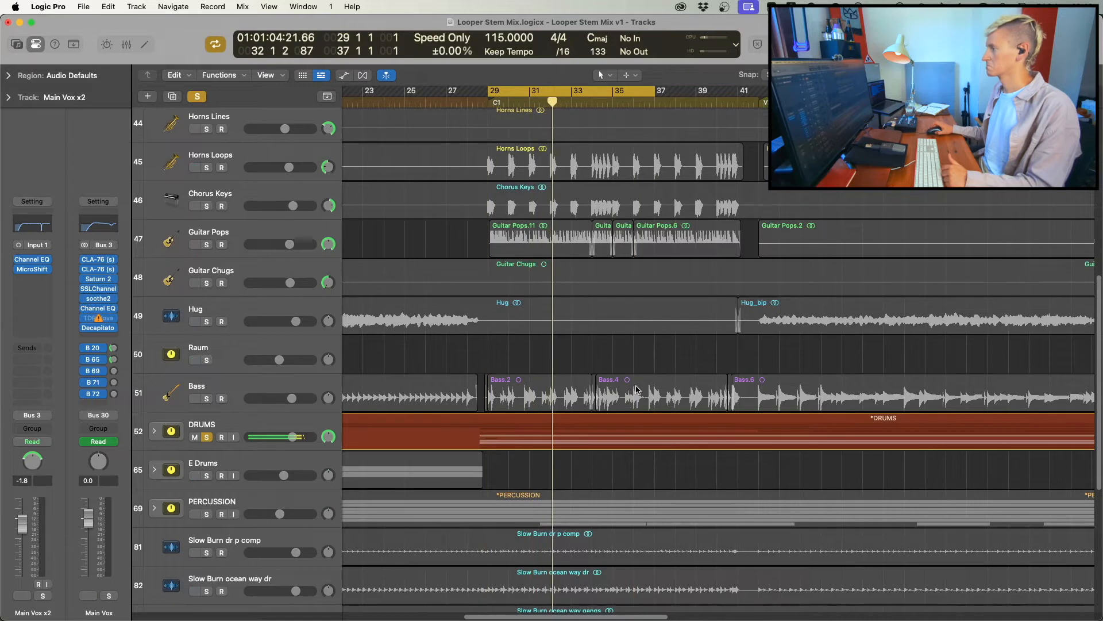
scroll(644, 443, "up", 2)
left_click_drag(654, 104, 613, 104)
Add the Bass track to the soloed DRUMS stack in the looped chorus.
scroll(595, 383, "up", 5)
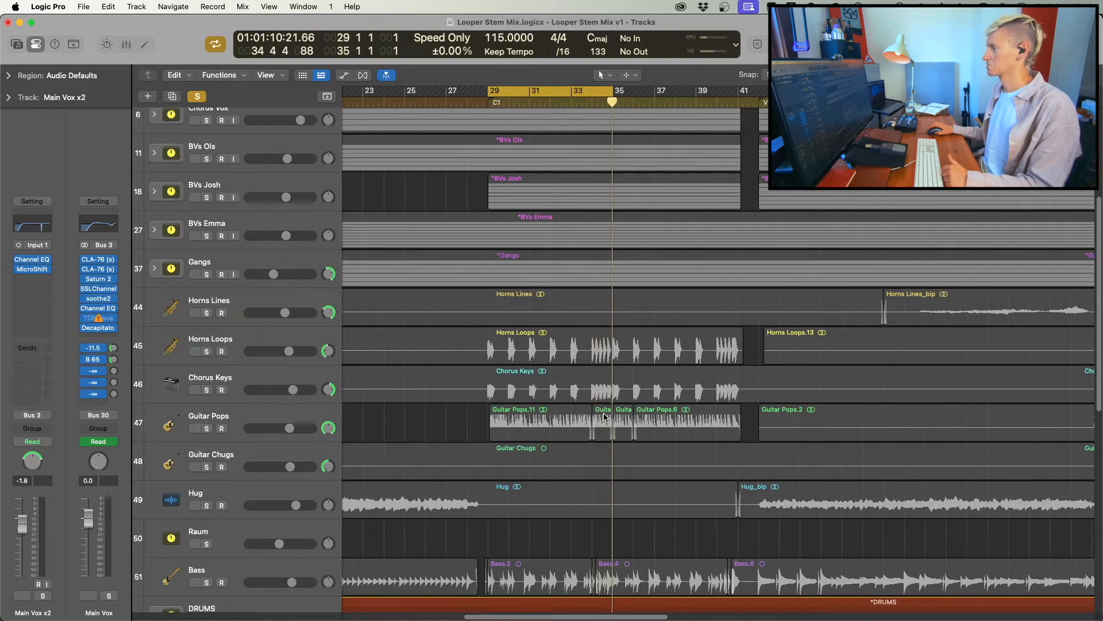
scroll(585, 476, "up", 2)
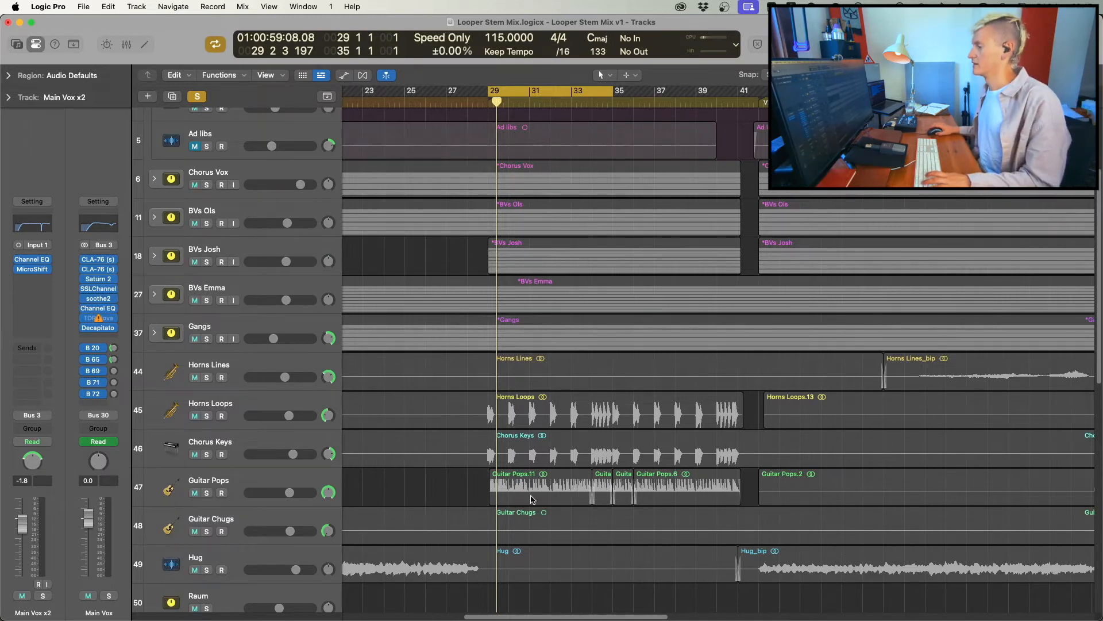
scroll(531, 499, "down", 10)
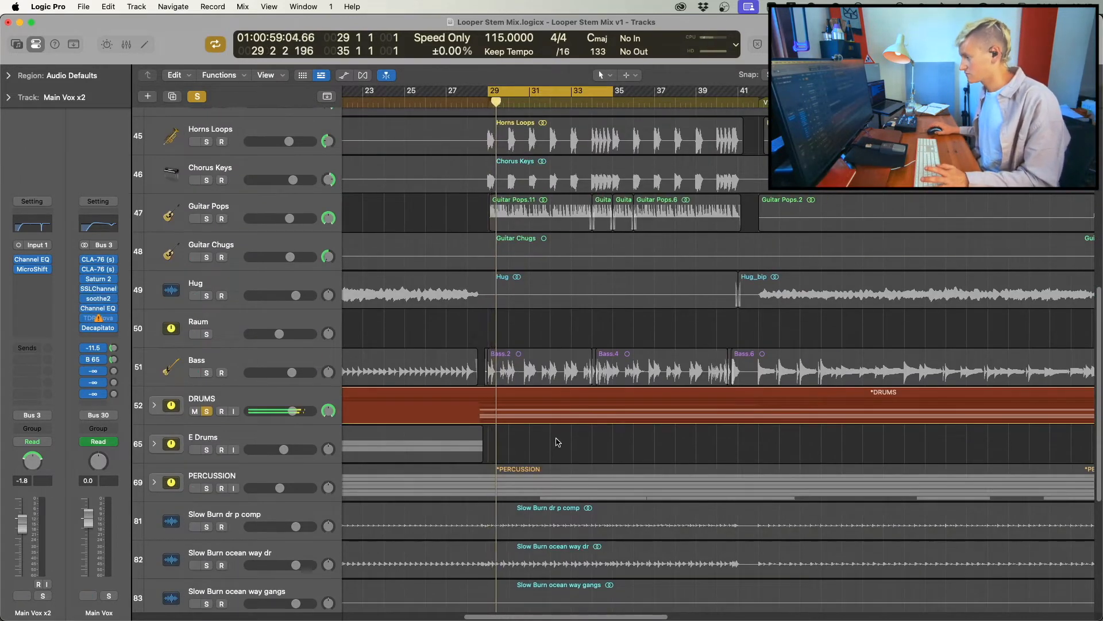
left_click(208, 373)
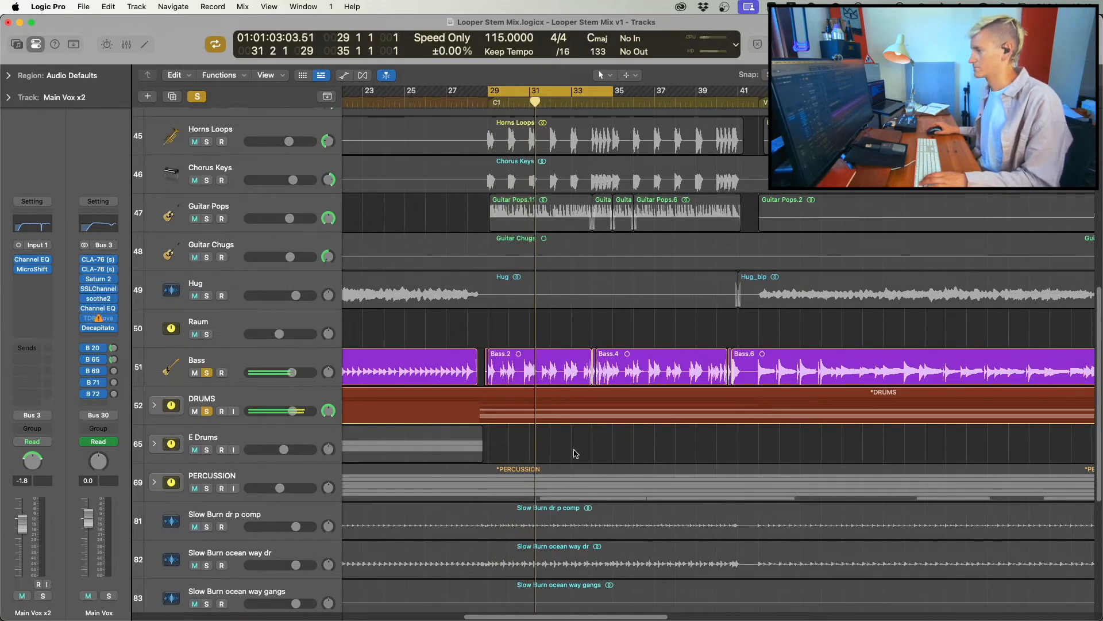
Solo Chorus Keys exclusively in the chorus loop, adding Horns Loops, Horns Lines and Guitar Pops to the solo.
scroll(585, 451, "up", 2)
scroll(585, 451, "up", 3)
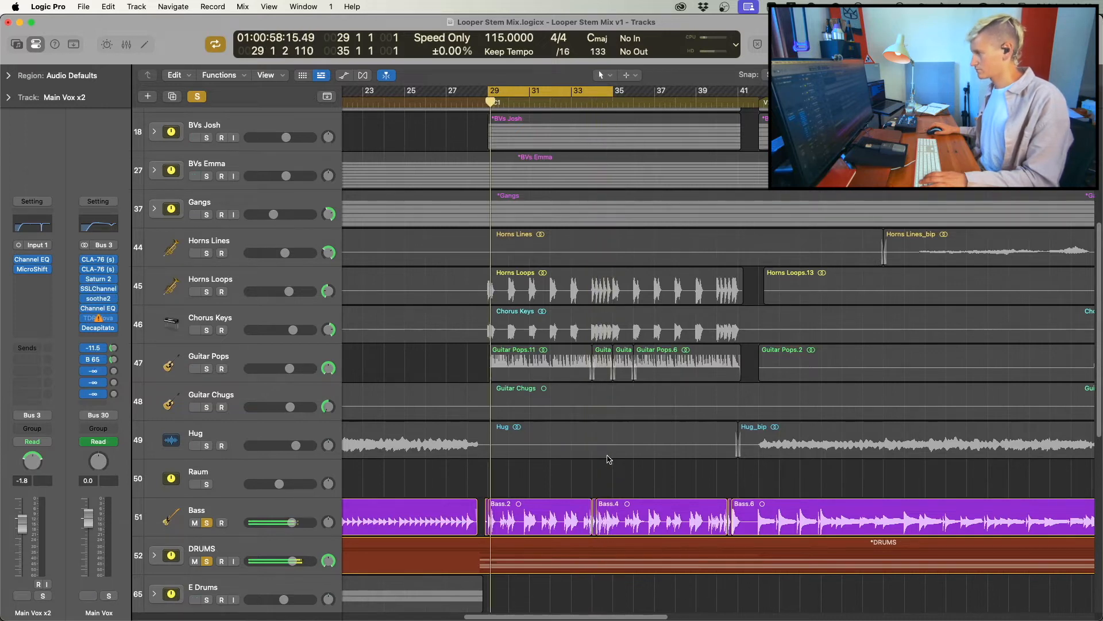
left_click(206, 369)
left_click(205, 367)
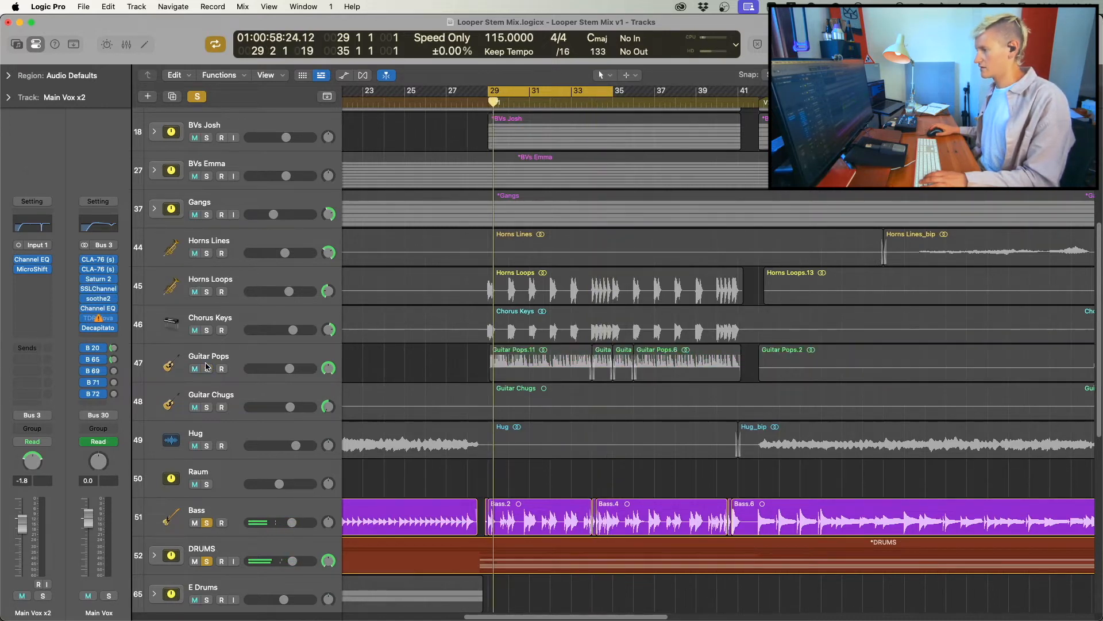
left_click(207, 329, "alt")
left_click(207, 291)
left_click(208, 253)
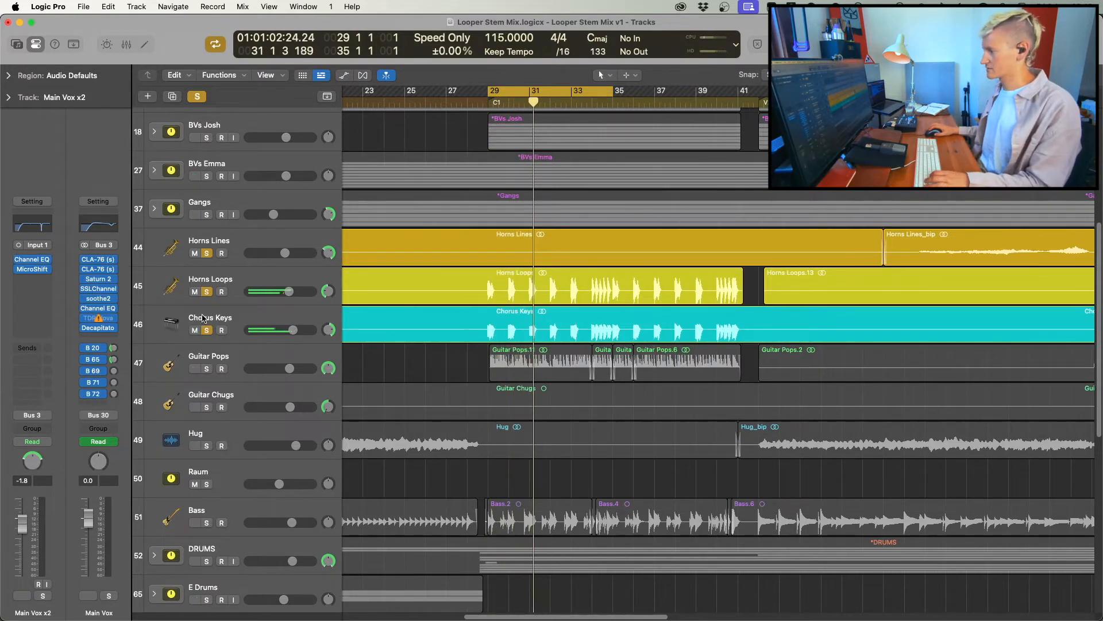
left_click(207, 370)
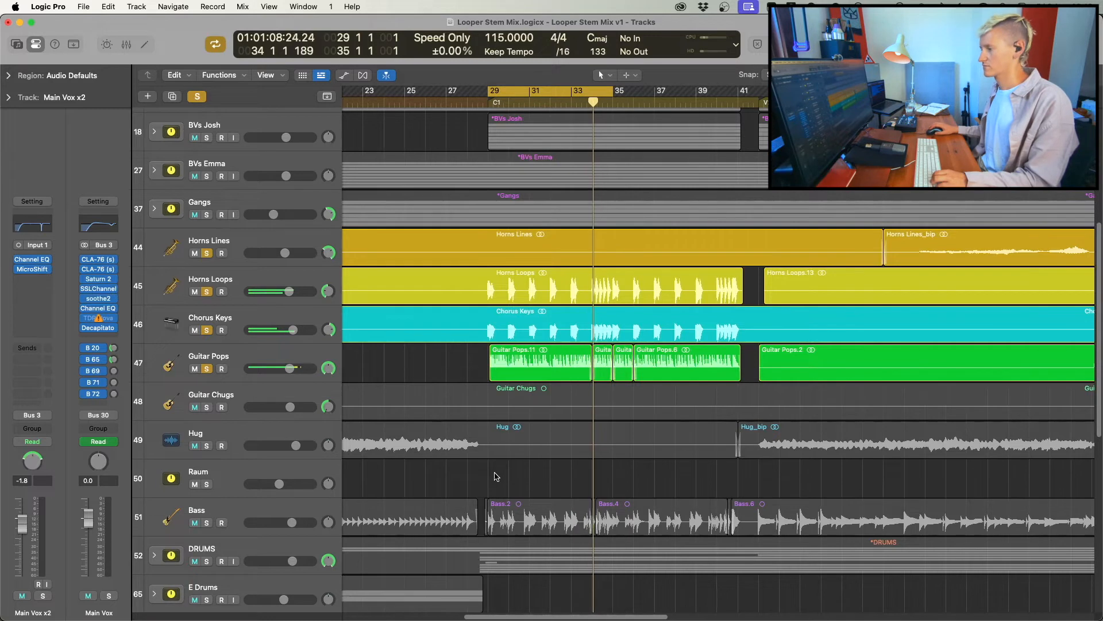
Add Bass and DRUMS to the soloed horns, keys and guitar parts, and reduce the track heights to show more tracks.
left_click(206, 522)
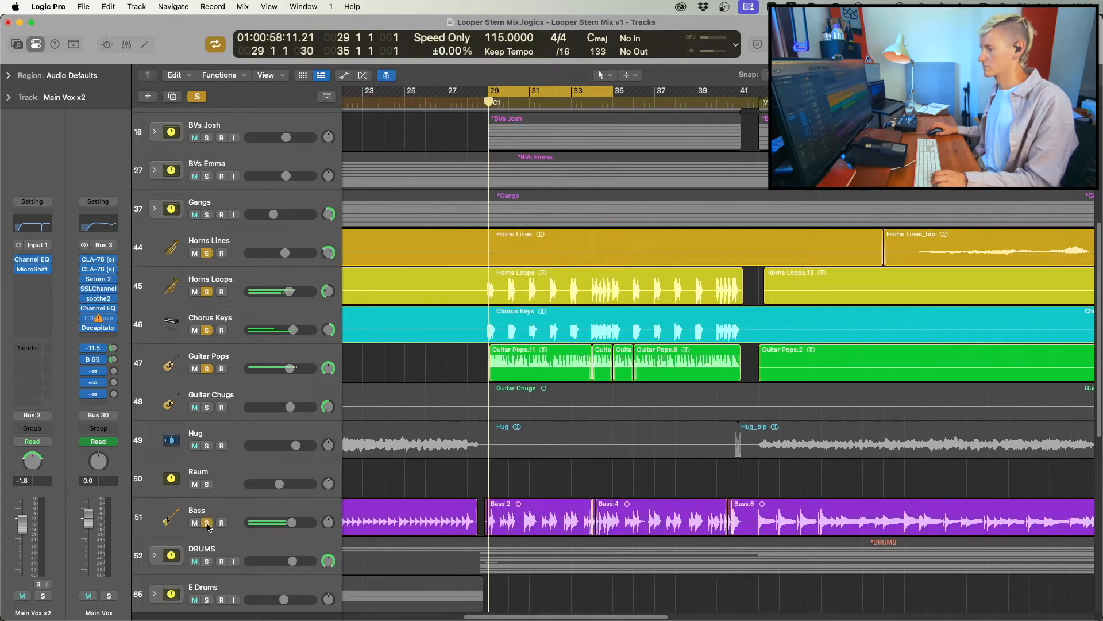
scroll(383, 537, "down", 1)
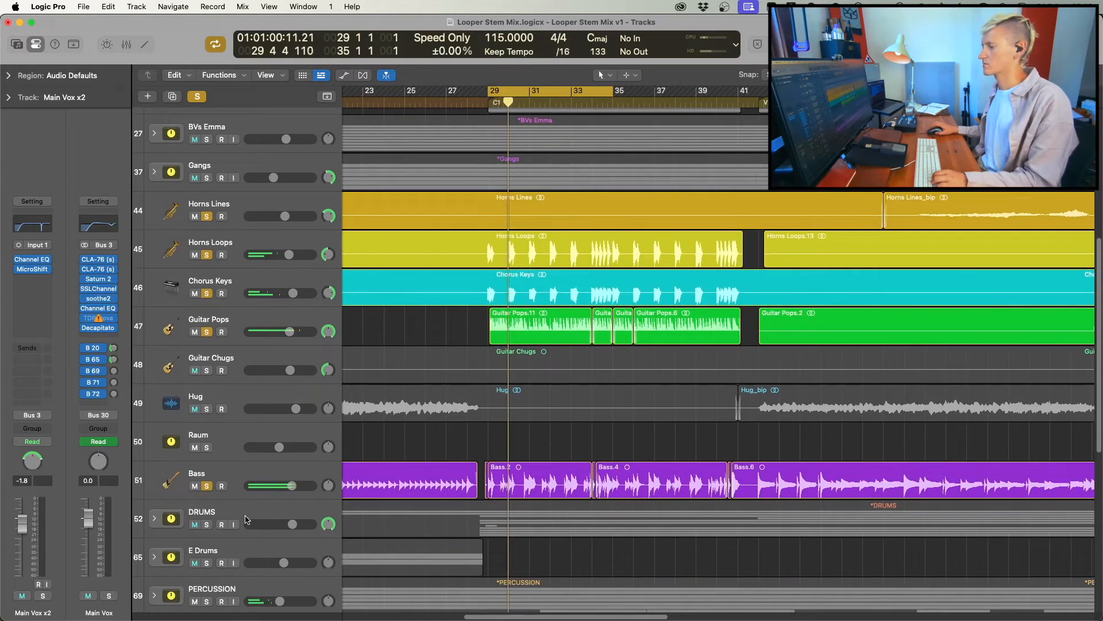
left_click(462, 512)
scroll(454, 505, "up", 5)
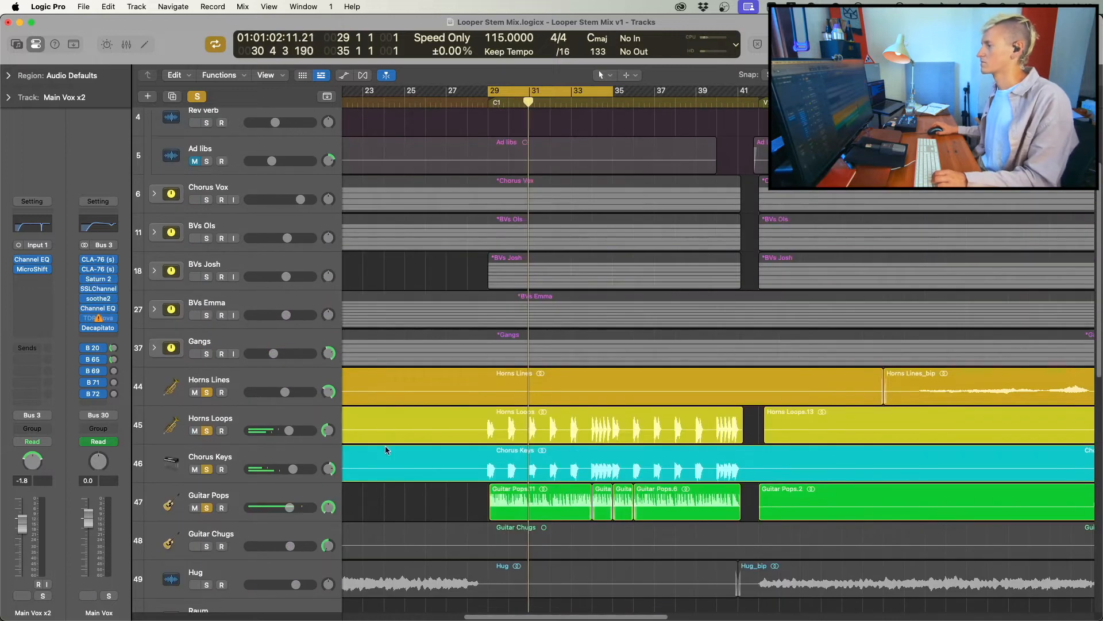
key("super+Up")
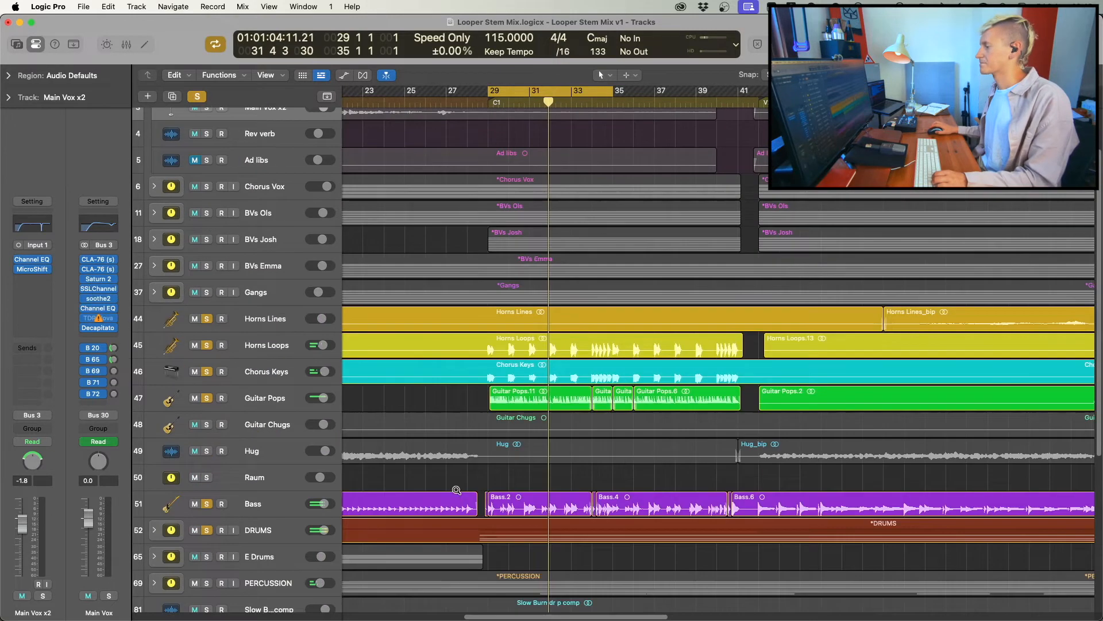
scroll(458, 492, "down", 5)
scroll(458, 492, "up", 1)
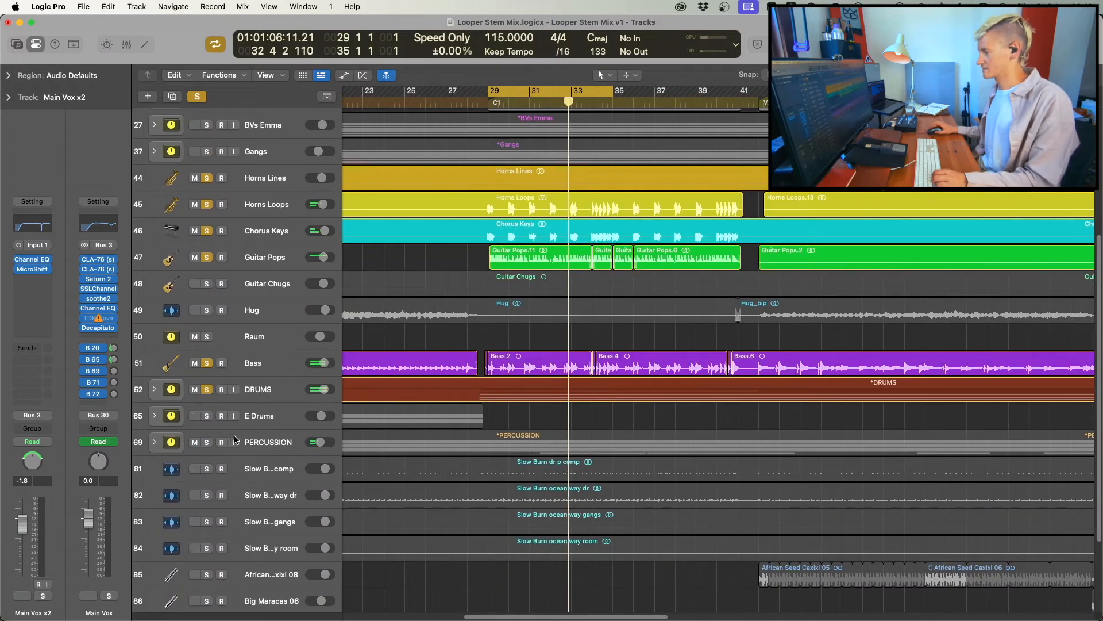
Add the PERCUSSION stack to the soloed chorus parts and expand it to show its individual tracks.
left_click(207, 443)
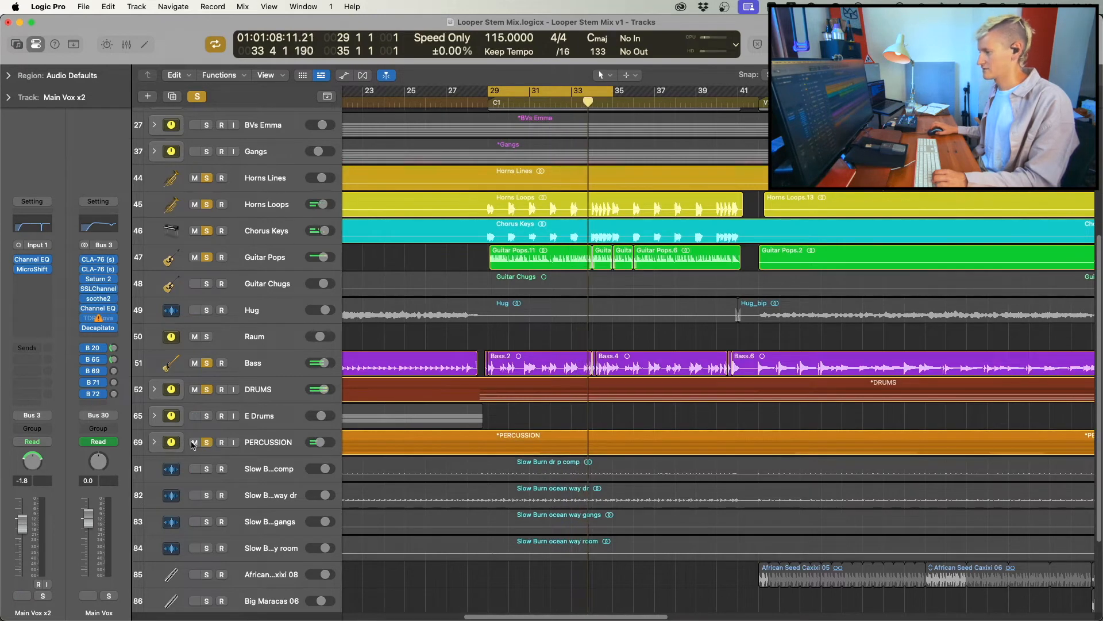
left_click(154, 442)
scroll(653, 581, "down", 10)
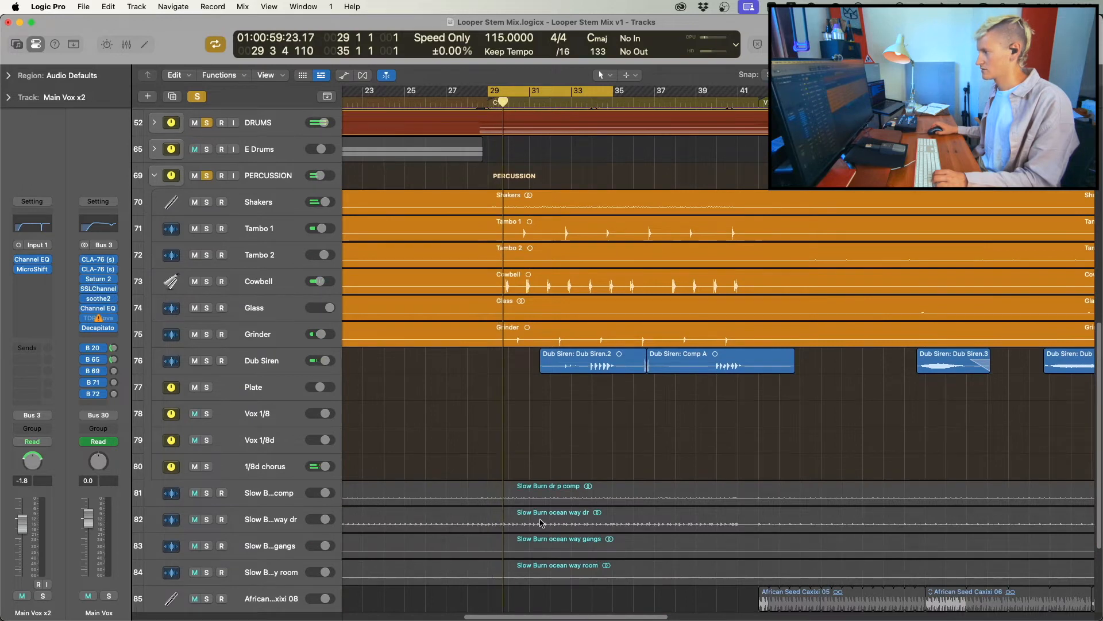
scroll(540, 523, "up", 3)
scroll(540, 523, "up", 2)
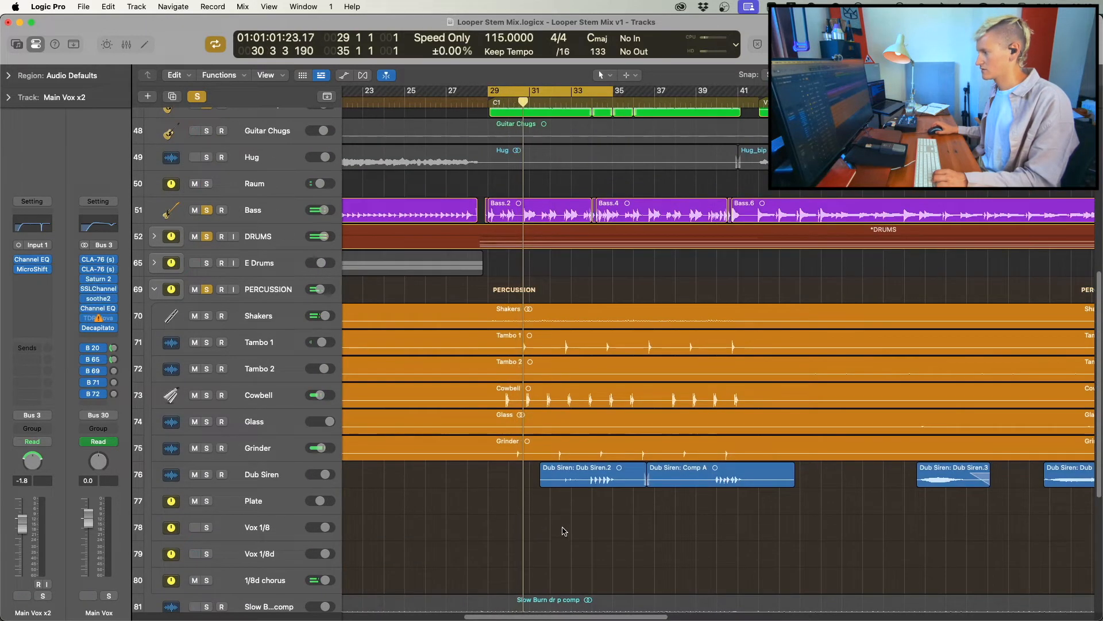
Isolate the Grinder track in the chorus loop, removing the solos from Bass, DRUMS, PERCUSSION, Guitar Pops, Chorus Keys and both Horns tracks.
left_click(368, 458)
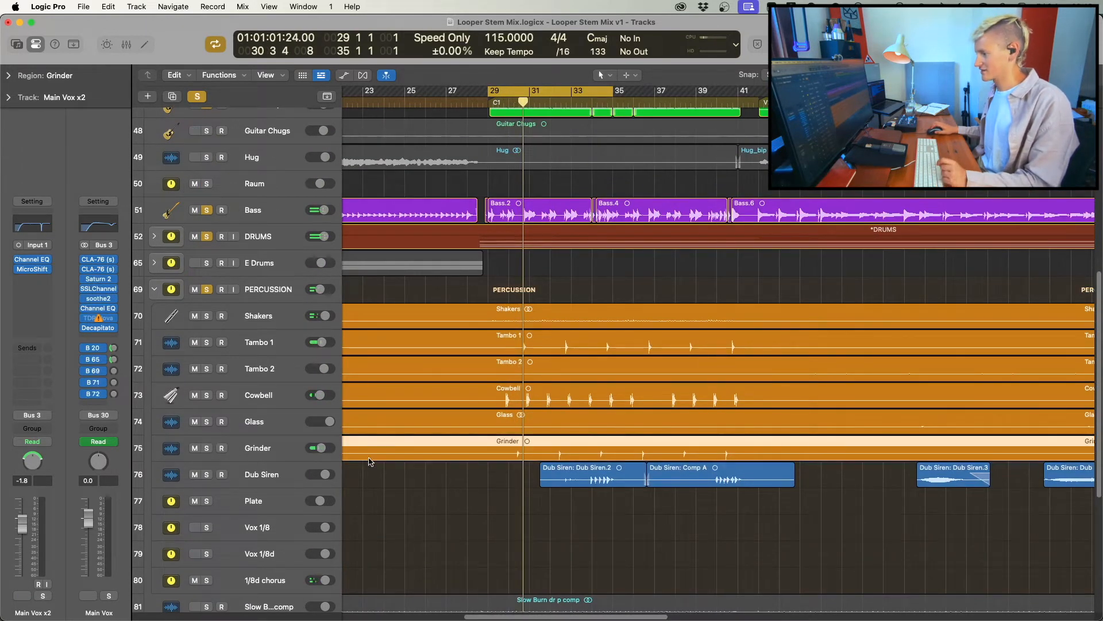
left_click(207, 449)
key("space")
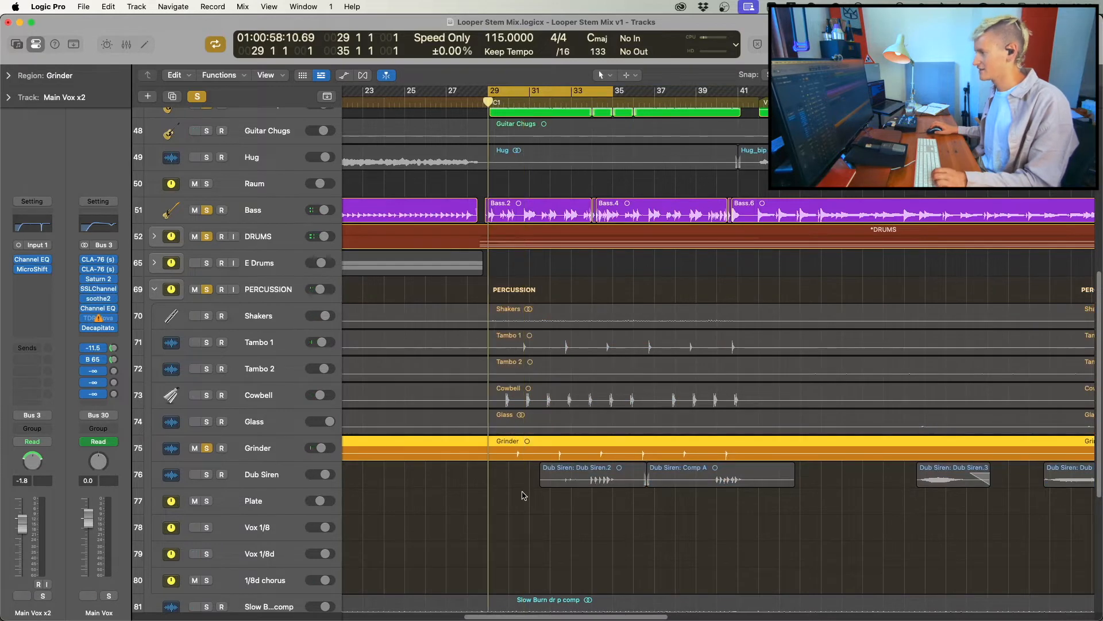
key("space")
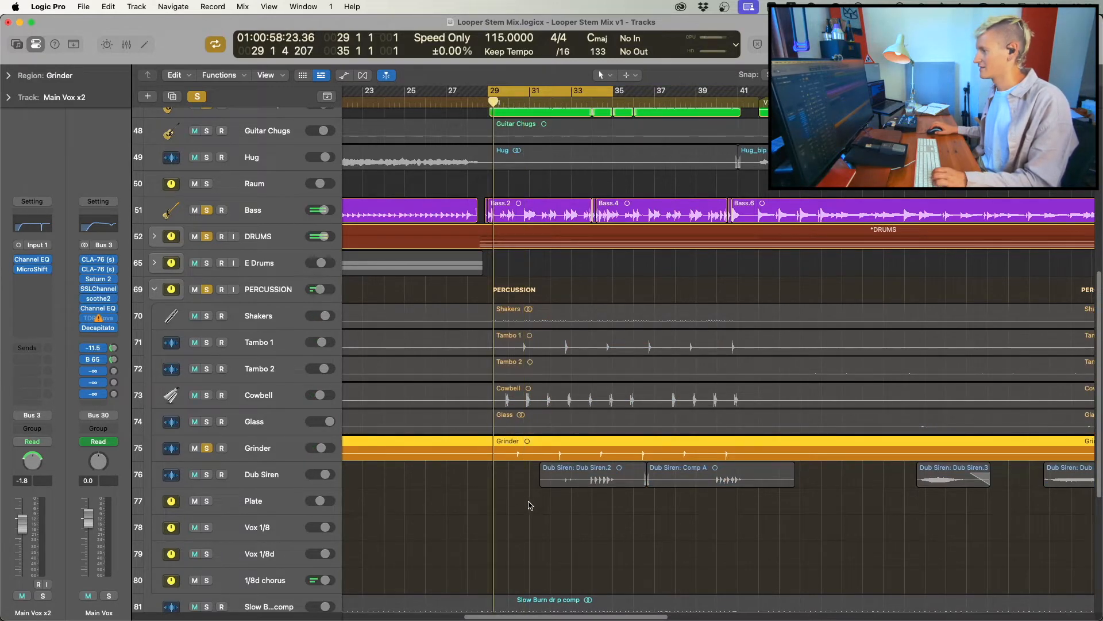
left_click_drag(207, 210, 206, 288)
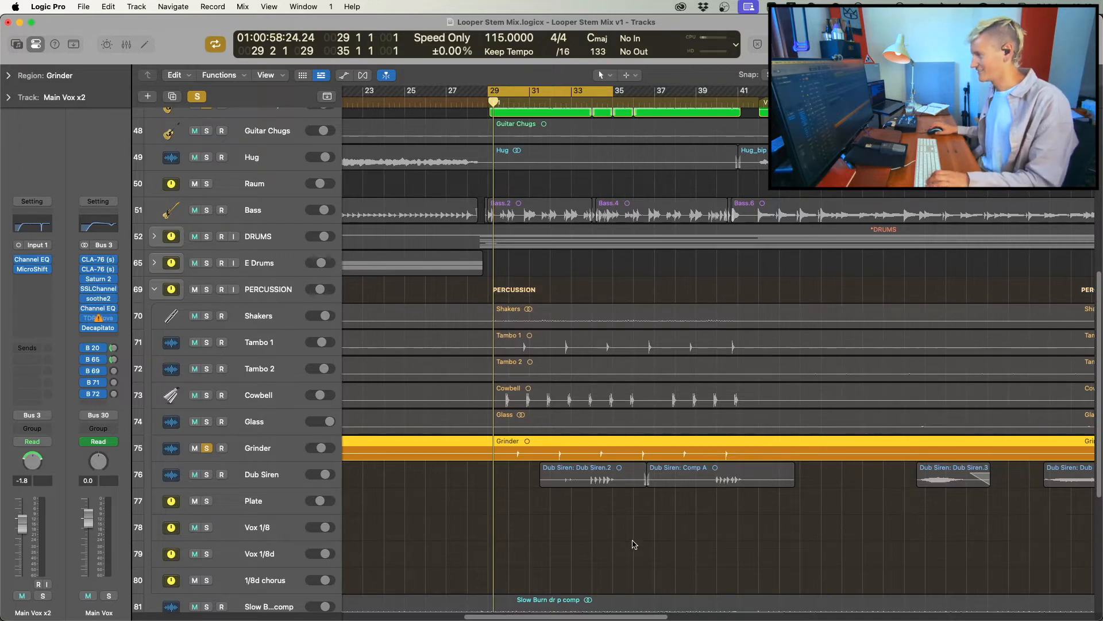
key("space")
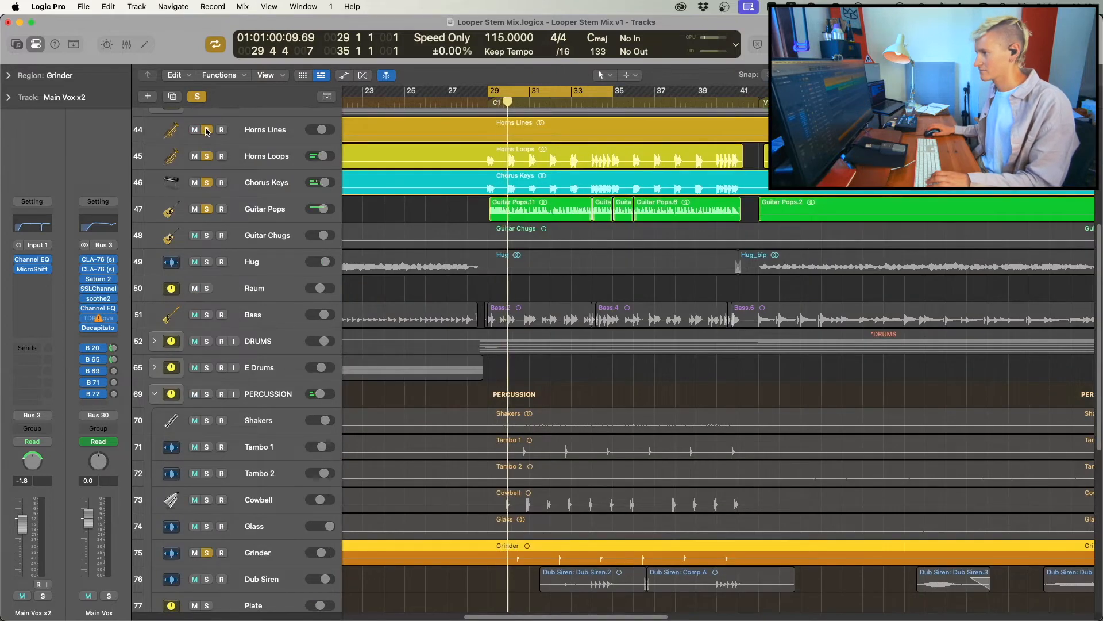
left_click(206, 131)
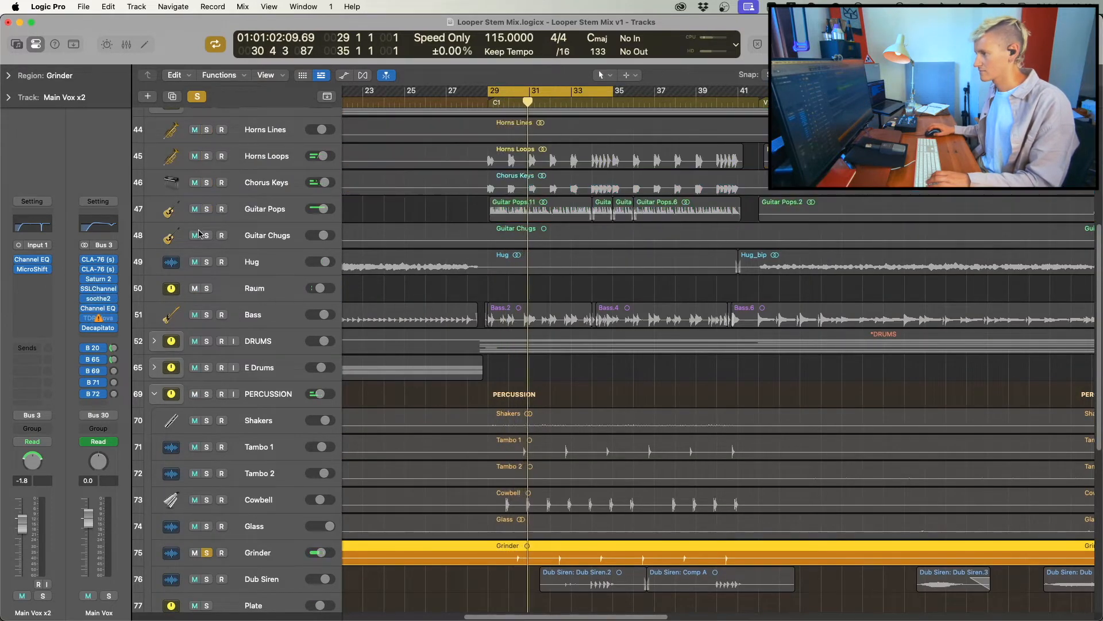
scroll(586, 546, "down", 4)
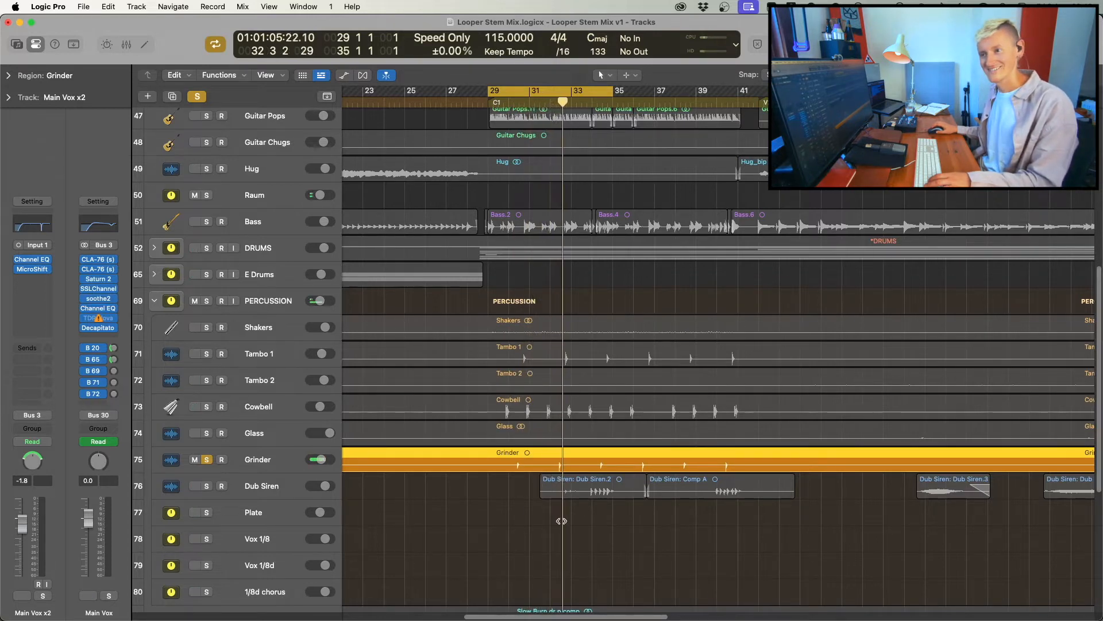
Solo Cowbell exclusively in the chorus loop, adding Tambo 1, Grinder, Shakers, Tambo 2 and Glass to the solo.
left_click(260, 419)
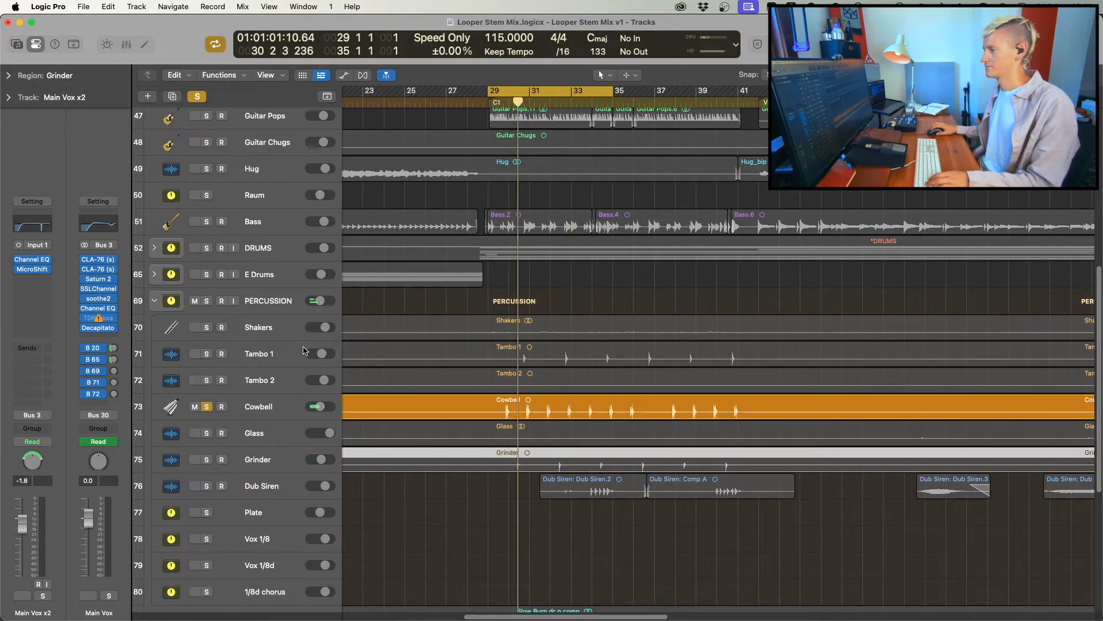
left_click(207, 354)
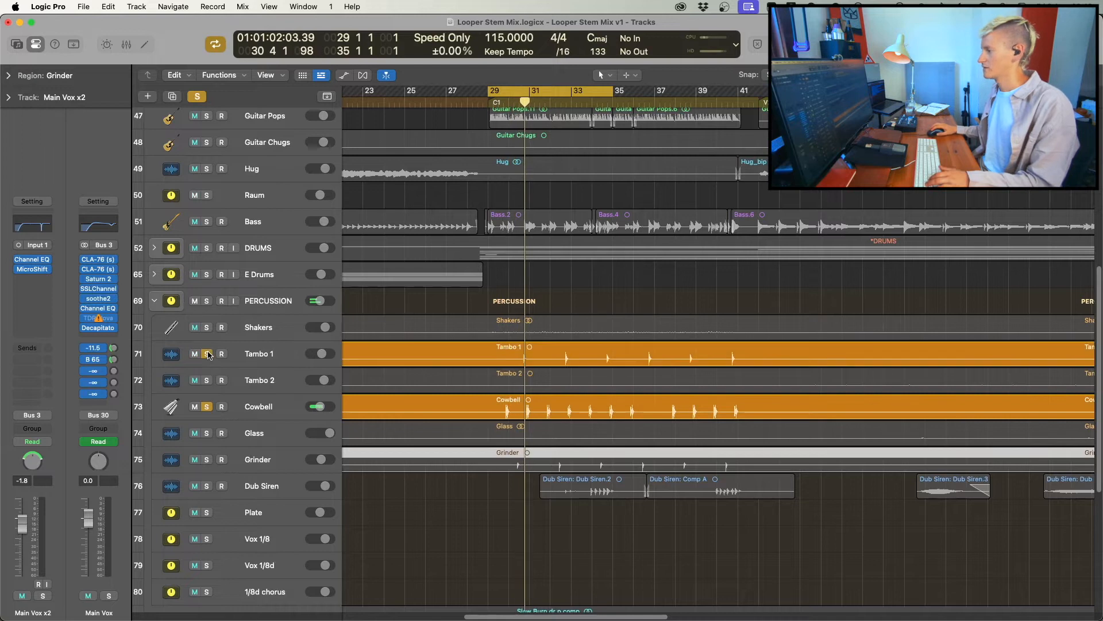
left_click(488, 487)
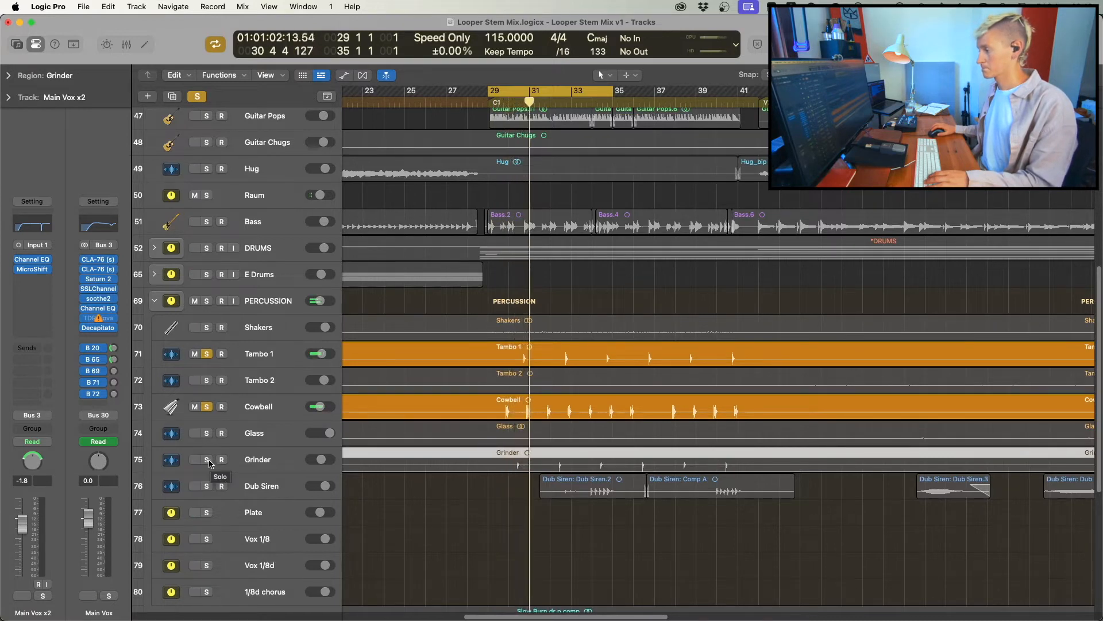
left_click(208, 460)
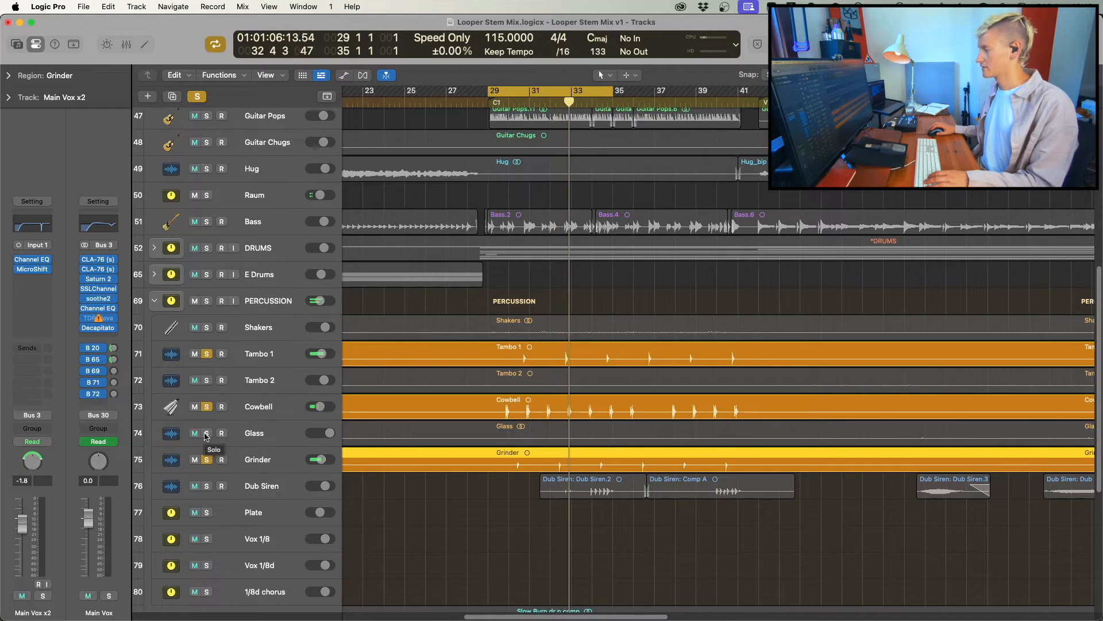
left_click(206, 327)
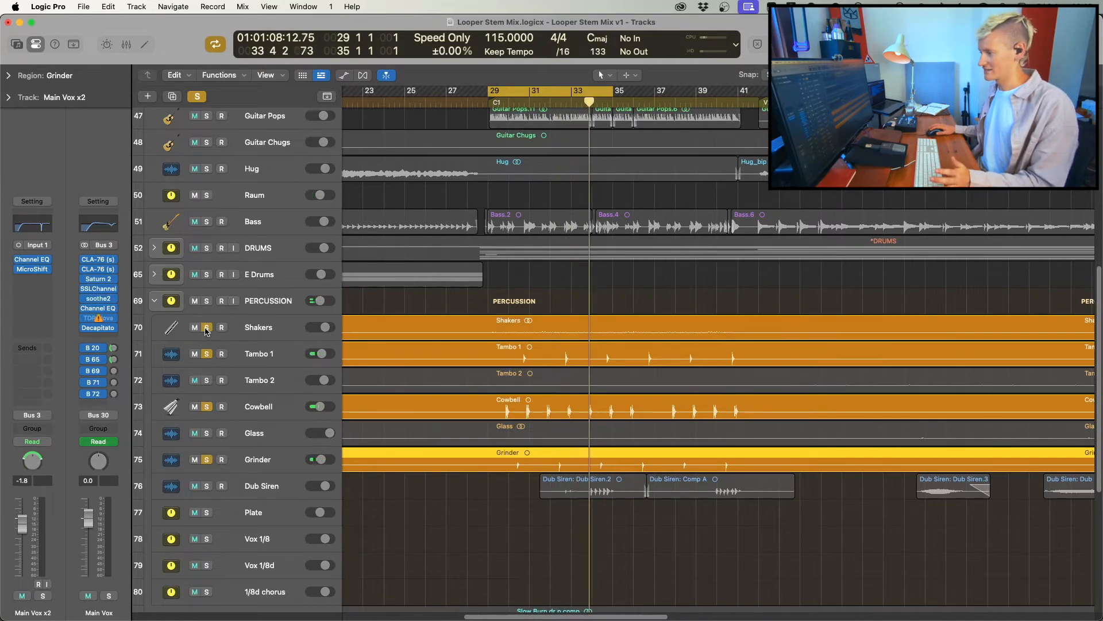
left_click(207, 380)
left_click(207, 434)
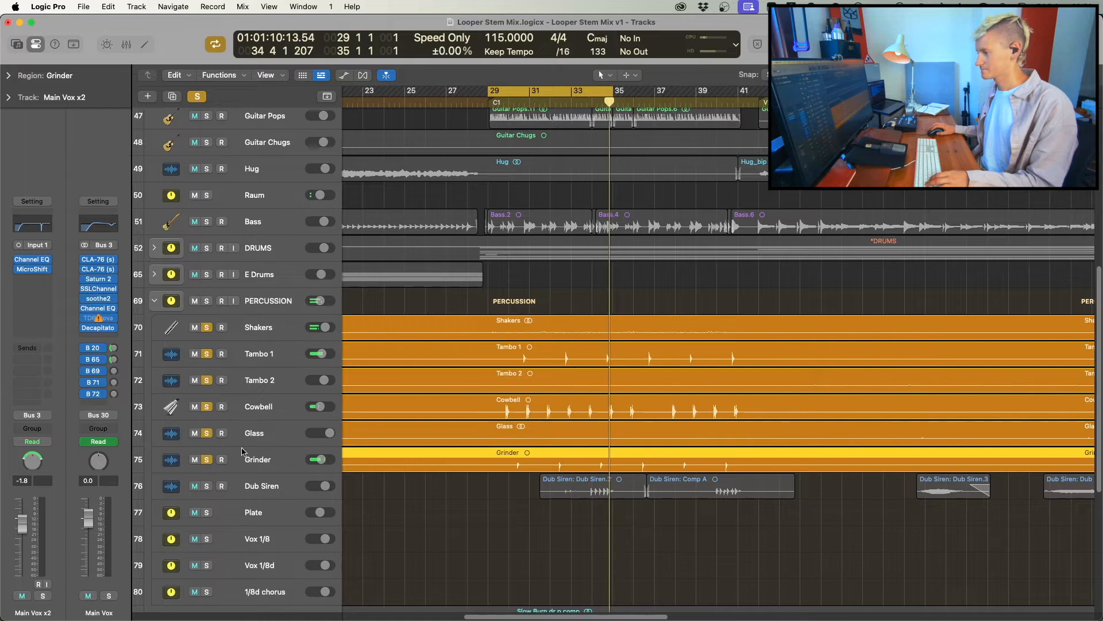
Clear the percussion solos, and solo the Chorus Vox stack with the three BVs stacks, leaving out Gangs, for playback.
scroll(592, 552, "up", 3)
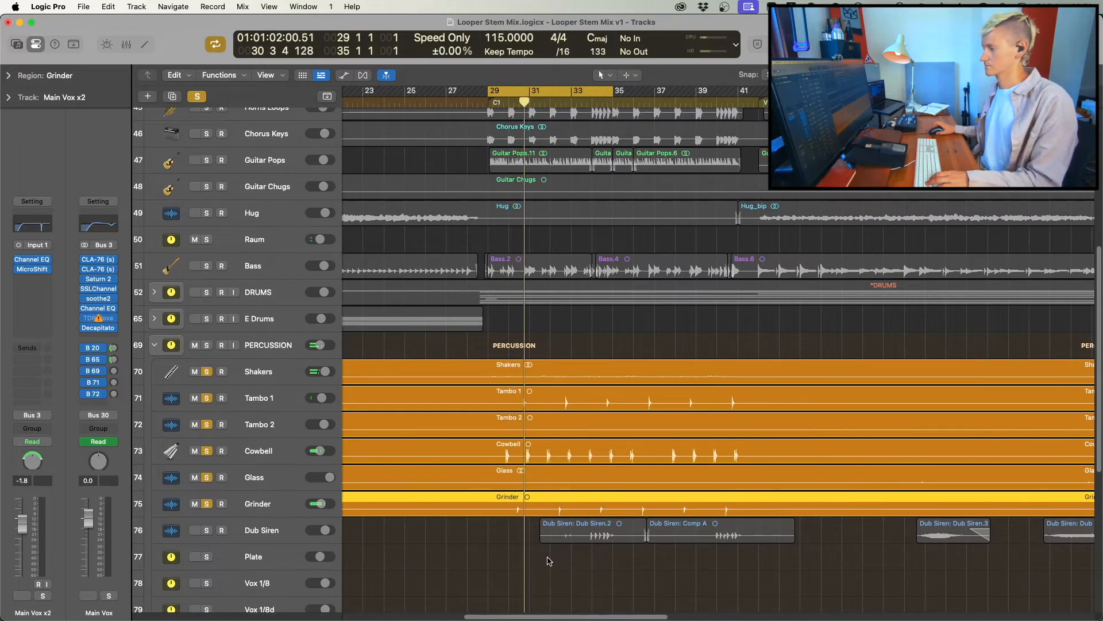
scroll(549, 560, "up", 6)
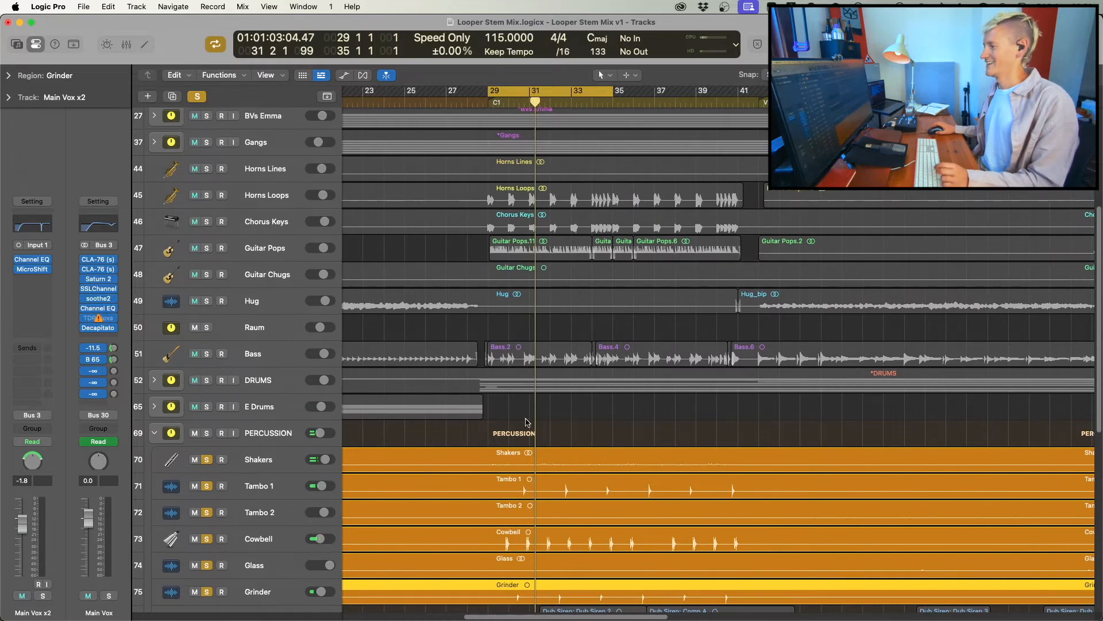
left_click(206, 460, "alt")
scroll(578, 502, "up", 12)
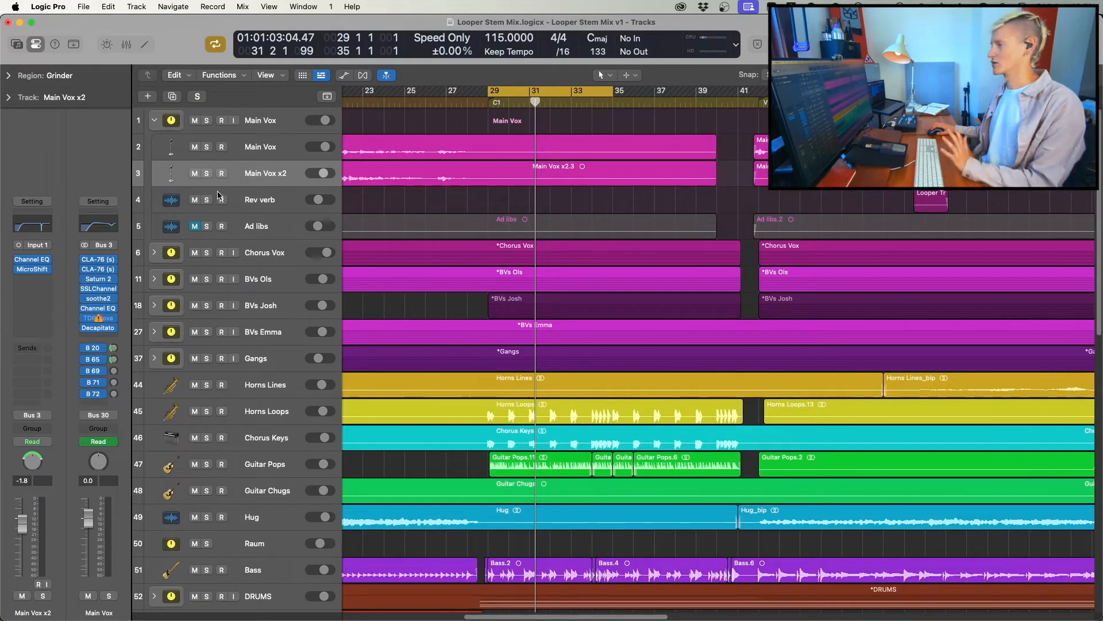
left_click_drag(207, 253, 210, 387)
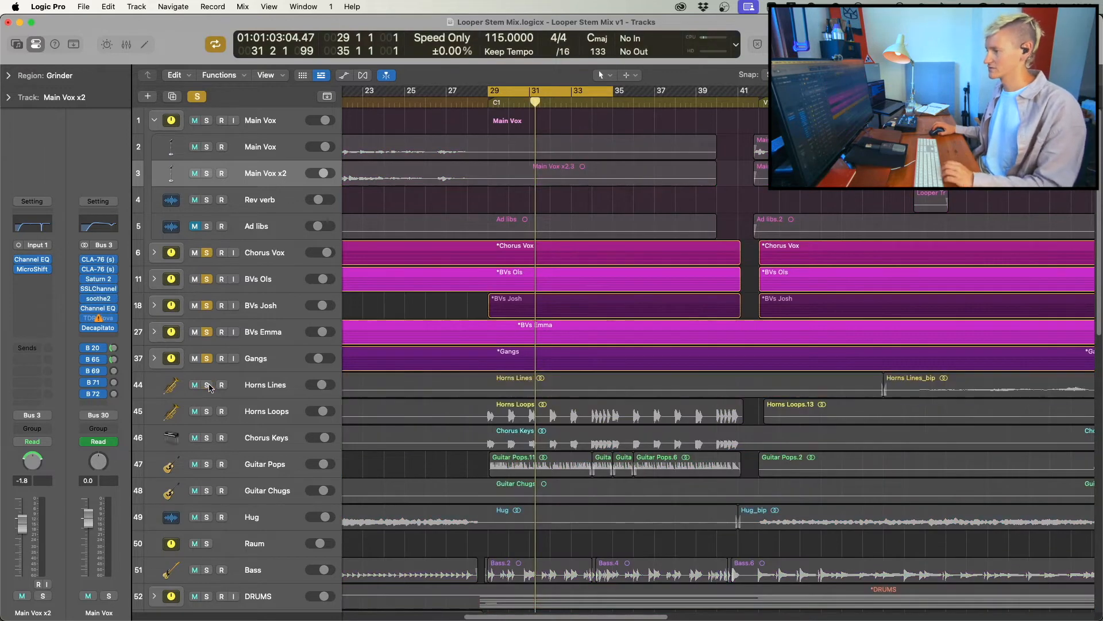
left_click(154, 359)
left_click(154, 359)
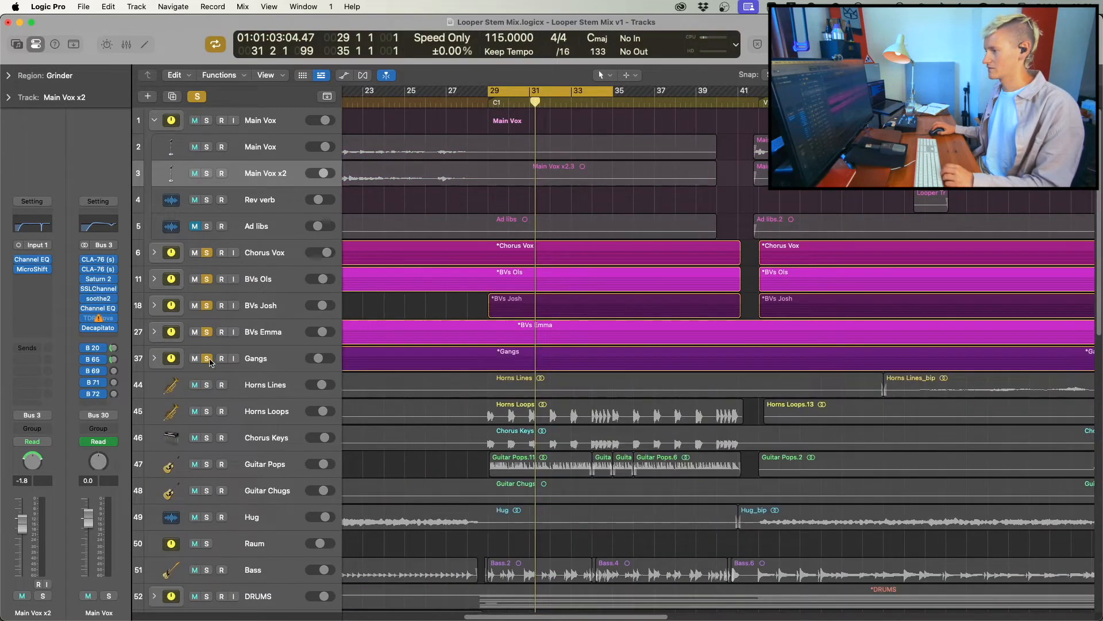
left_click(207, 358)
key("space")
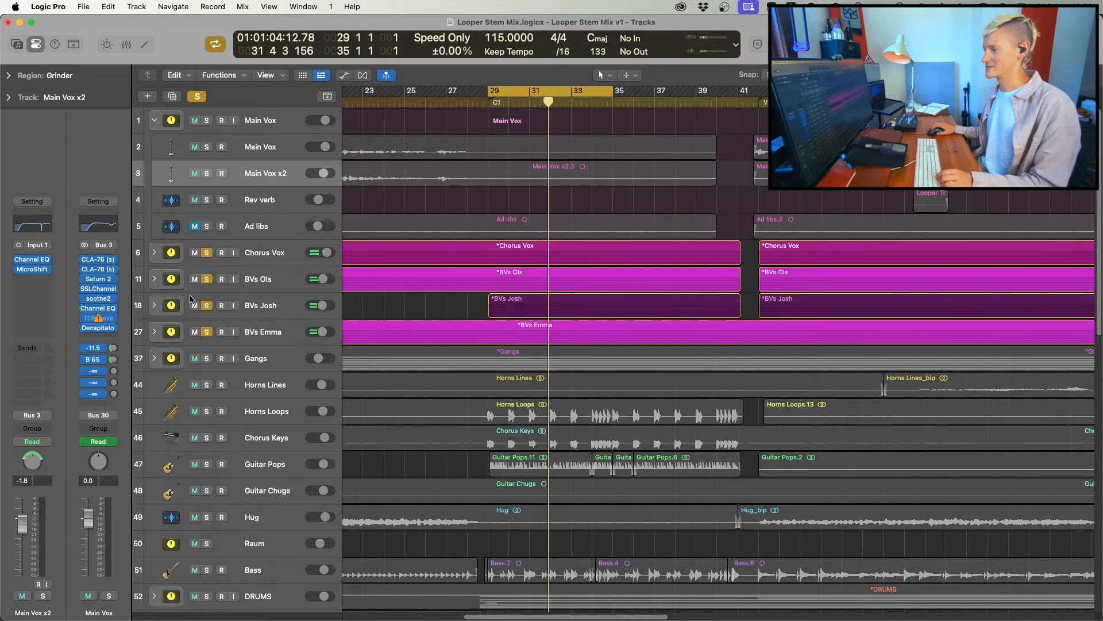
Expand all track stacks and play the chorus loop with only the Chorus Vox stack soloed.
key("ctrl+f")
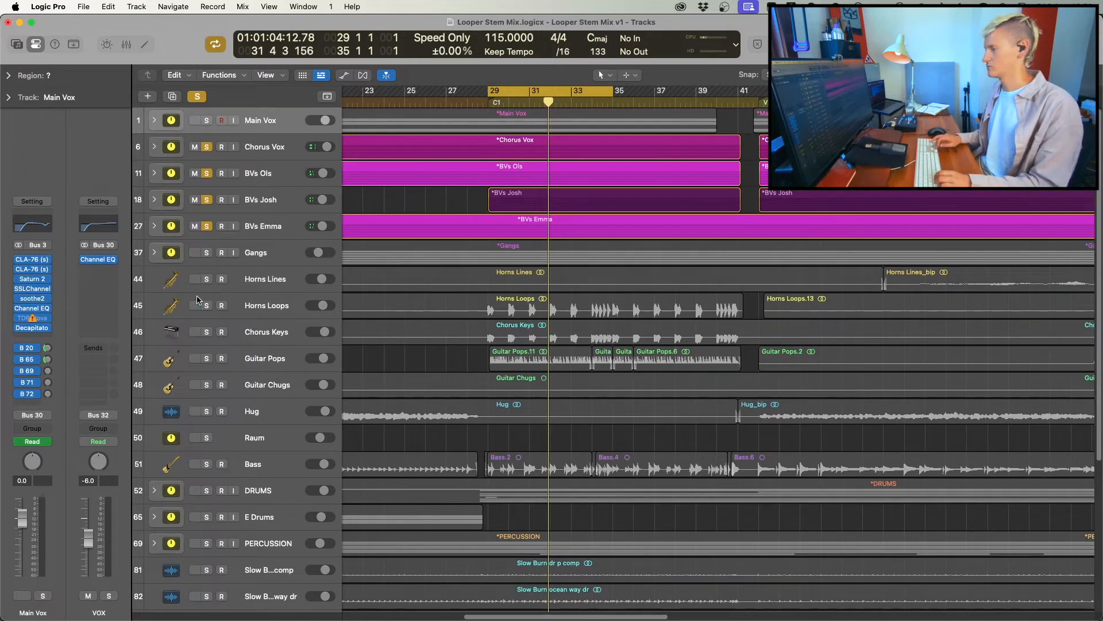
key("ctrl+shift+f")
scroll(444, 471, "down", 4)
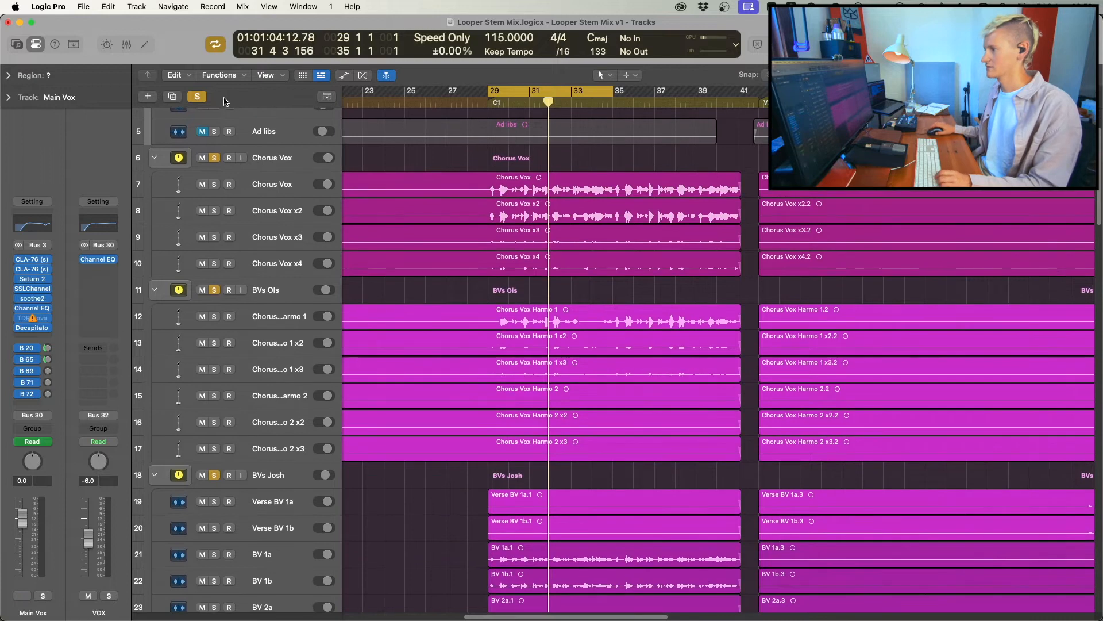
left_click(214, 157)
key("space")
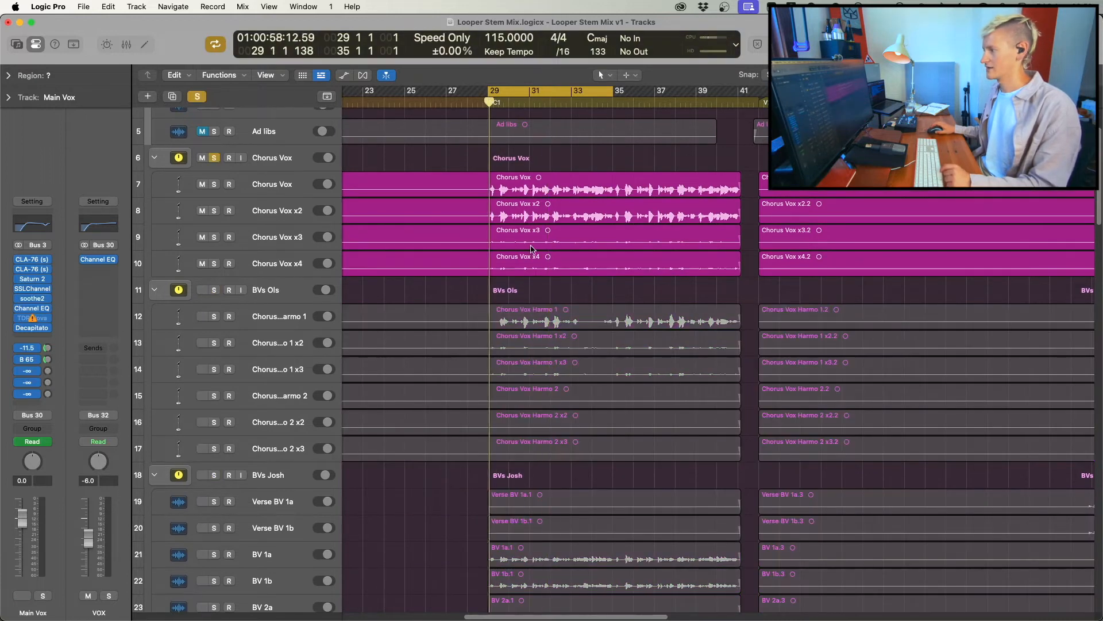
Audition the harmony stack directly below Chorus Vox by soloing it exclusively from the start of the chorus loop.
scroll(580, 276, "down", 5)
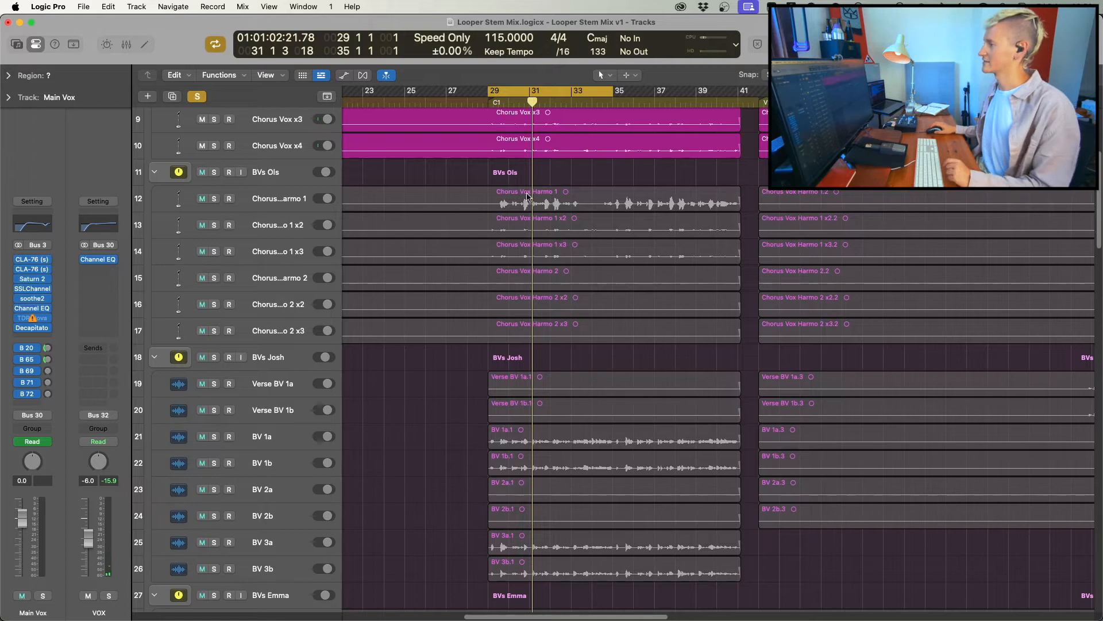
left_click(213, 172)
key("space")
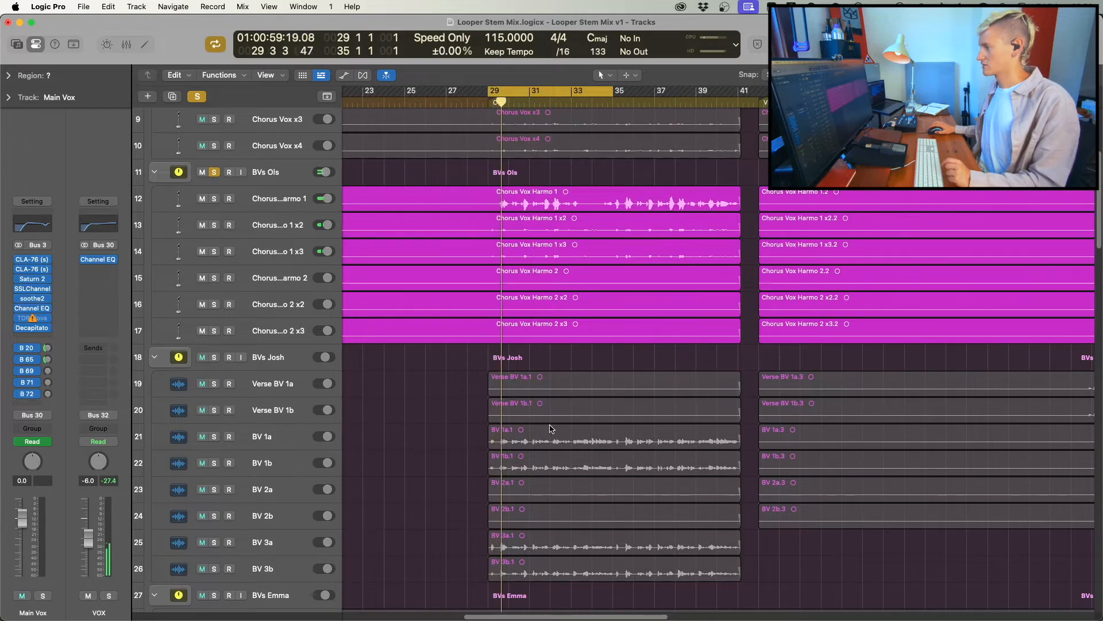
Solo only the second BVs stack, containing Verse BV 1a to BV 3b, and restart the chorus loop.
scroll(550, 429, "down", 2)
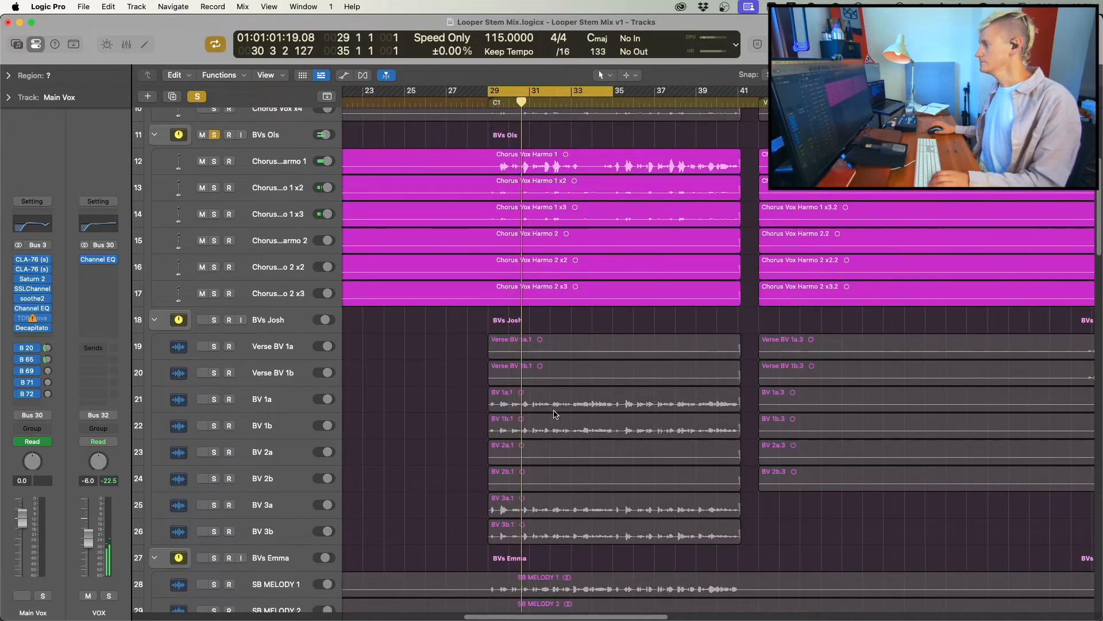
scroll(460, 401, "down", 4)
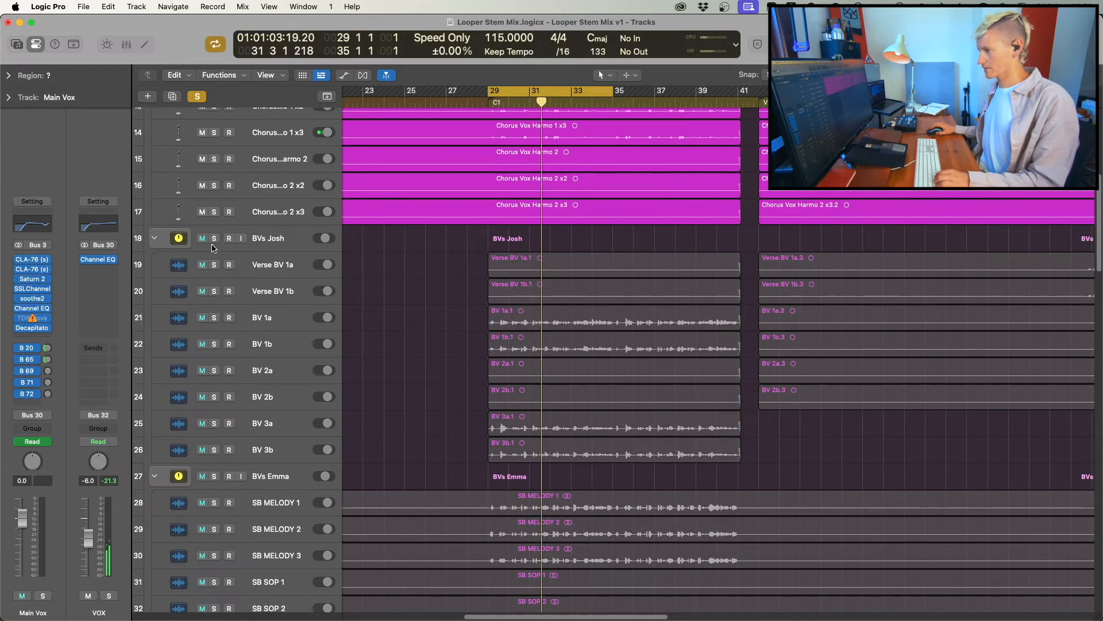
left_click(214, 238)
key("space")
key("space")
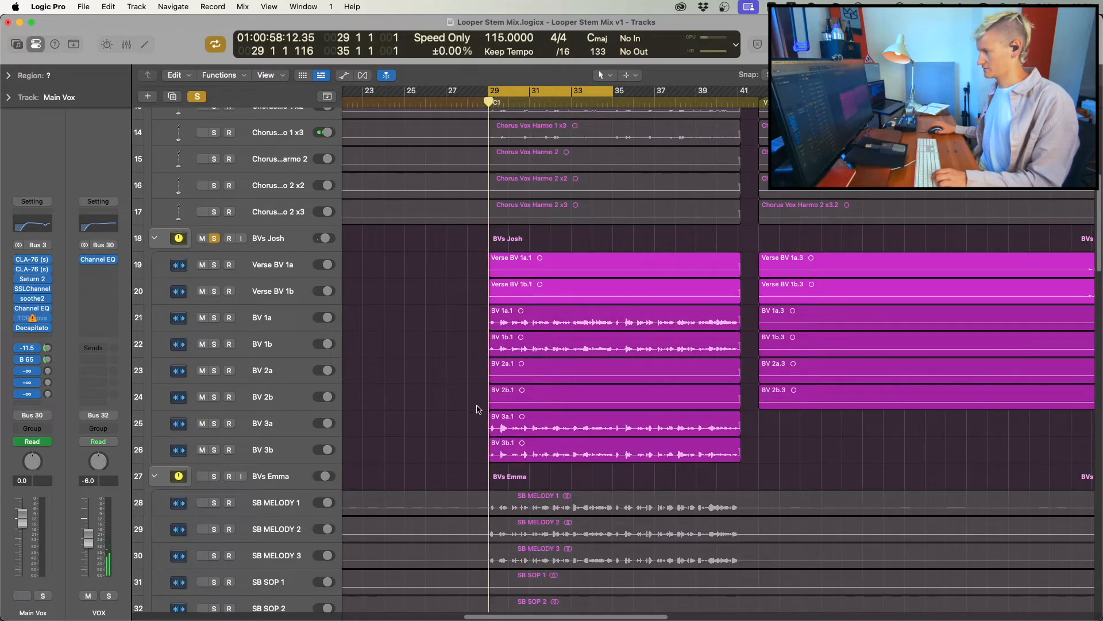
Switch the solo to the third BVs stack, containing the SB MELODY, SB SOP and SB ALTO tracks.
scroll(451, 408, "down", 3)
scroll(445, 399, "down", 4)
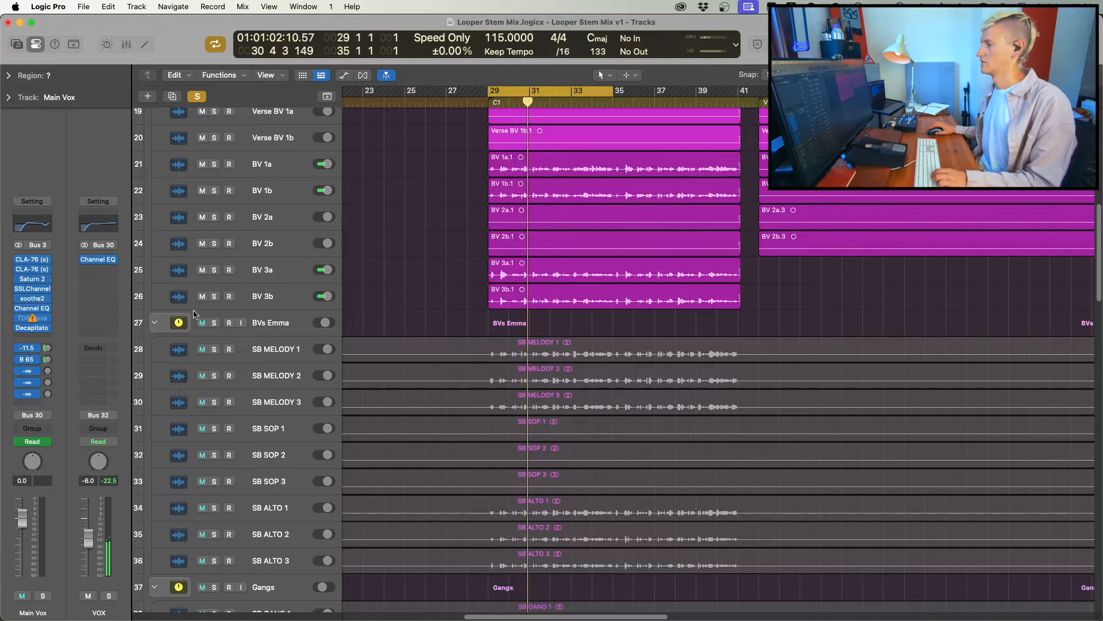
left_click(214, 322)
scroll(545, 505, "down", 3)
scroll(545, 504, "down", 1)
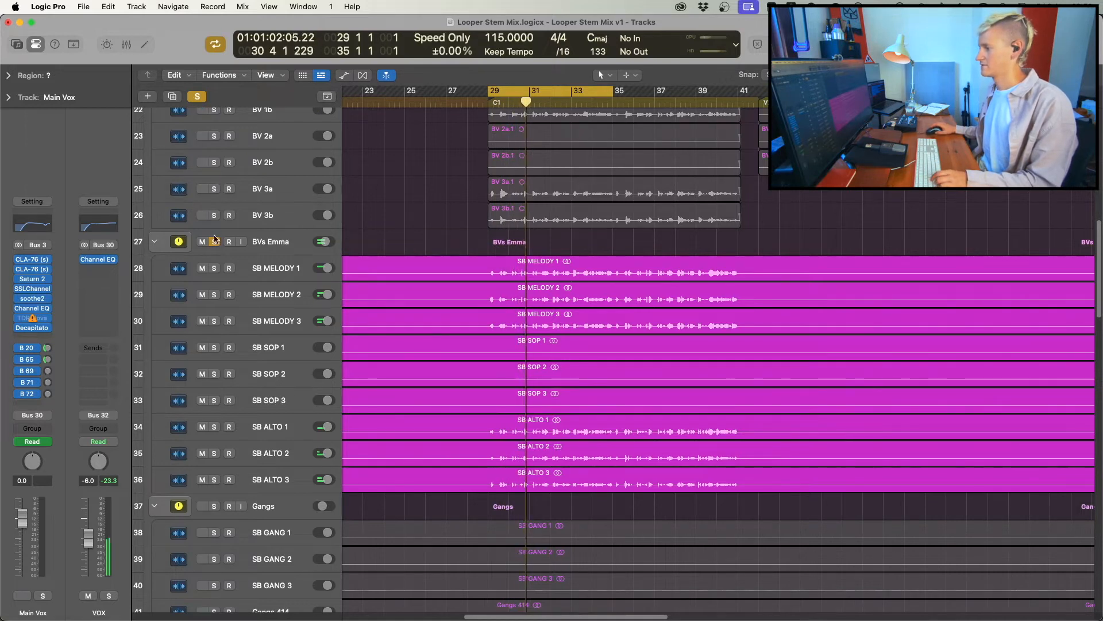
Reduce the track heights and audition the first two BVs stacks soloed together, clearing all solos to finish.
scroll(228, 476, "up", 12)
key("super+Up")
key("super+Up")
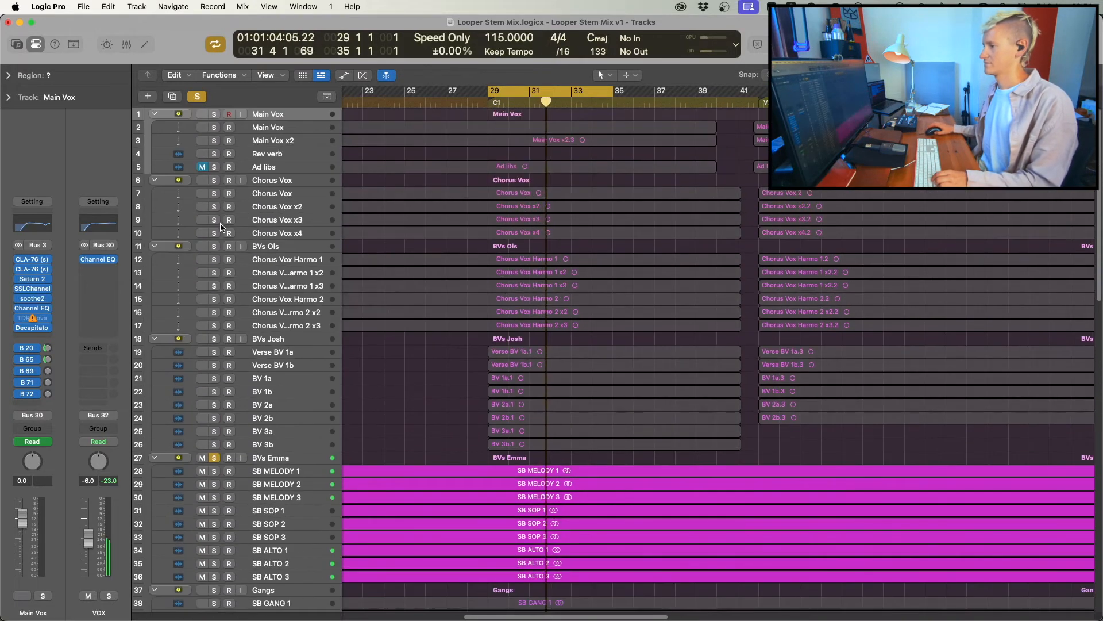
left_click(215, 248)
left_click_drag(214, 248, 214, 422)
left_click(214, 458)
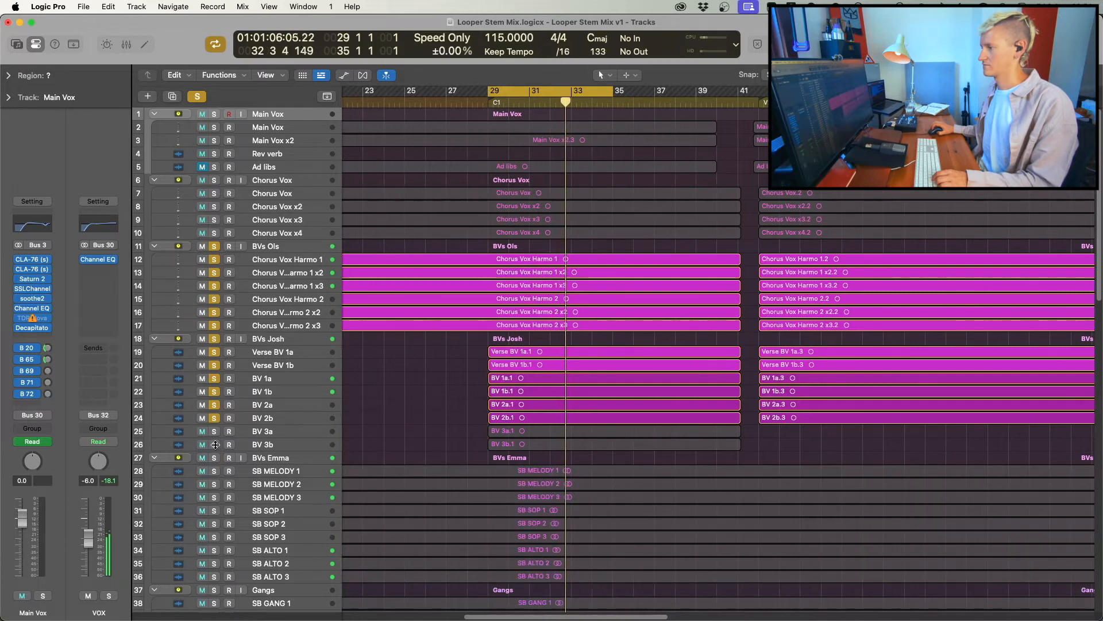
left_click(214, 181, "alt")
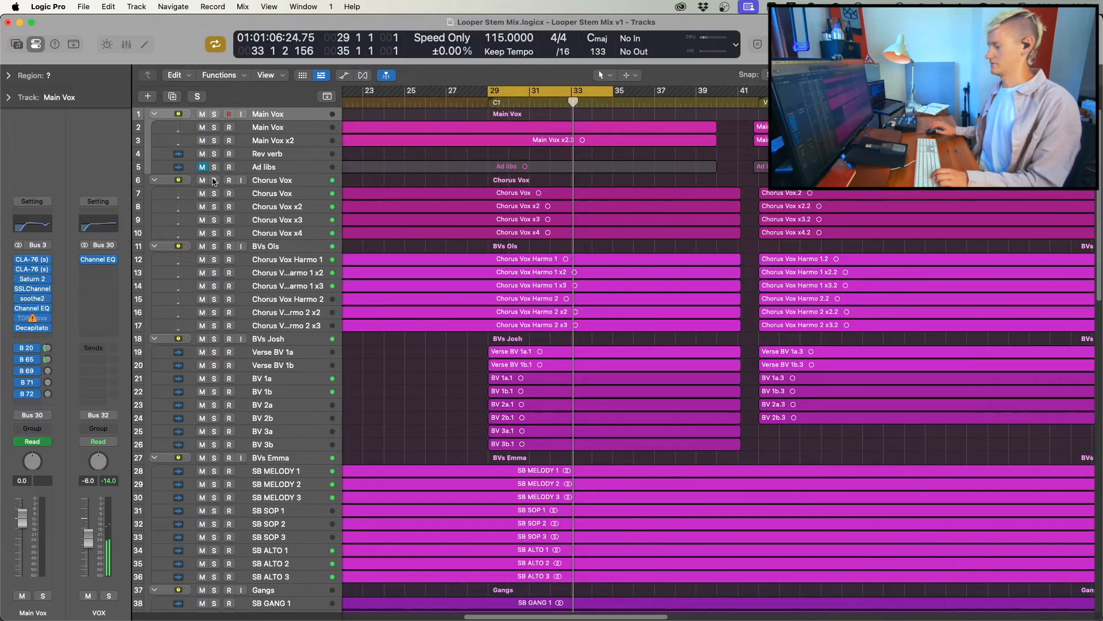
Collapse the vocal stacks, audition all six soloed together from the start of the chorus loop, and clear the solos.
key("ctrl+super+Left")
left_click_drag(207, 115, 207, 180)
key("super+Down")
key("super+Down")
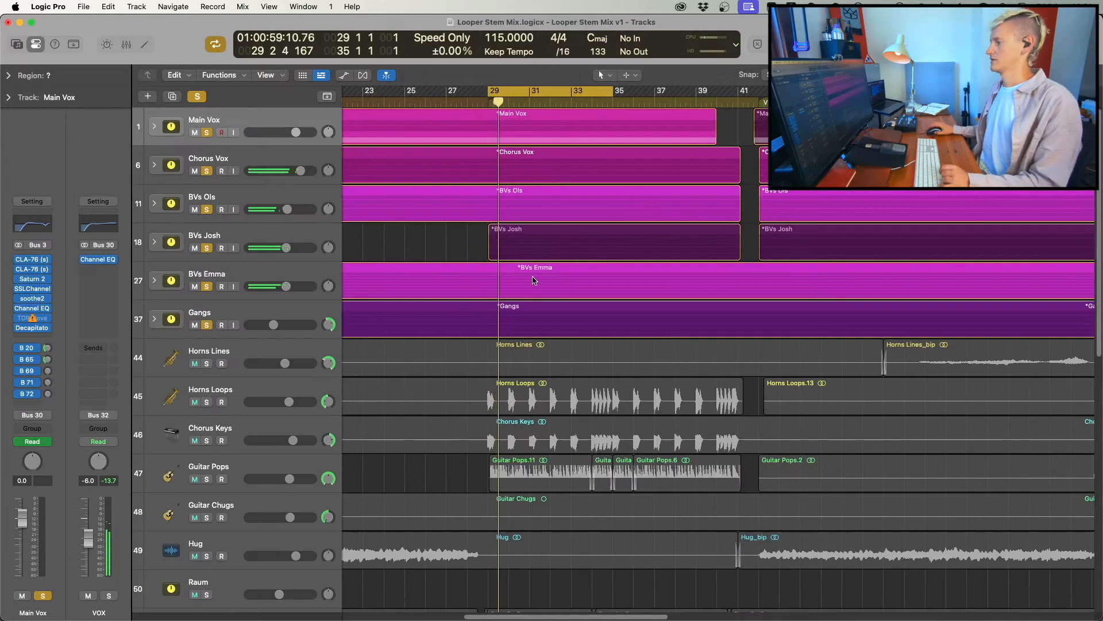
left_click(208, 326)
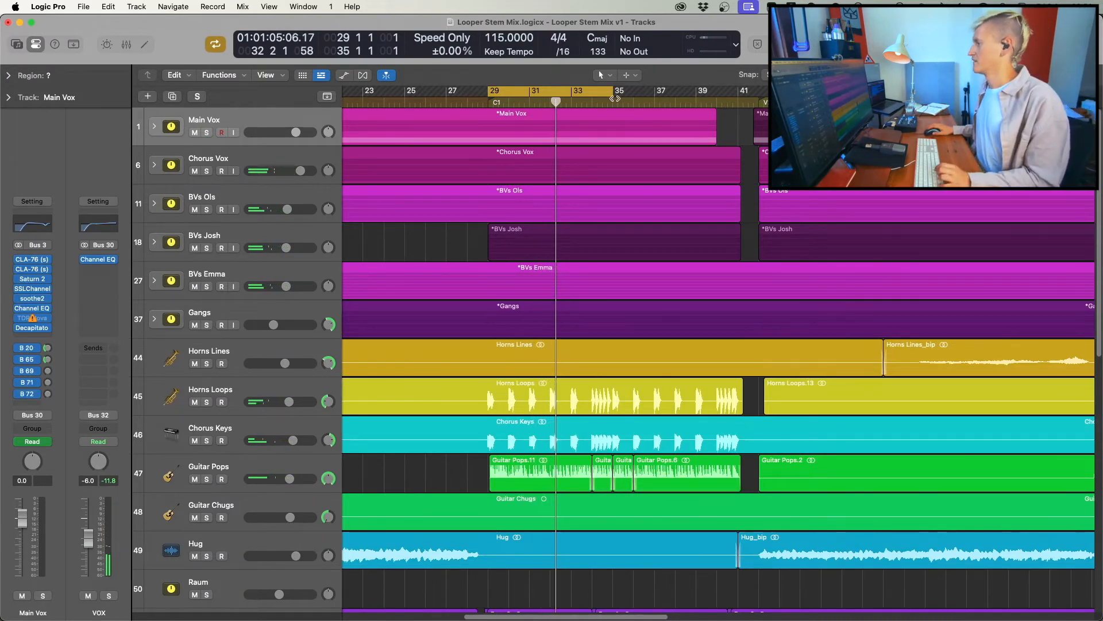
Turn off the cycle and play the full mix from bar 34 through the end of the chorus into verse 2.
key("c")
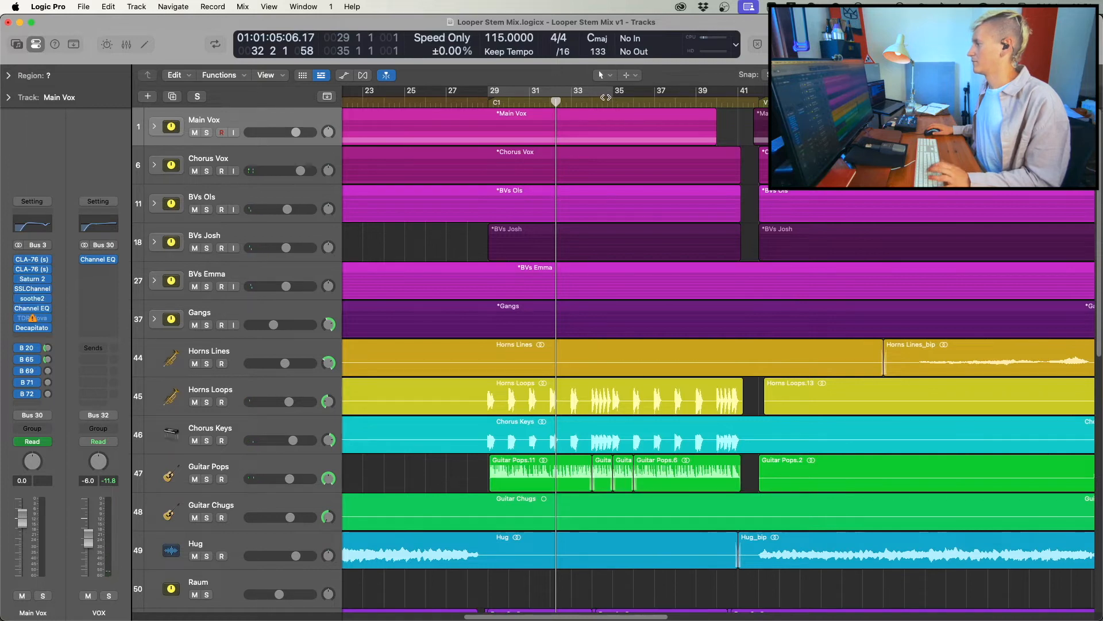
left_click(601, 99)
scroll(604, 521, "right", 5)
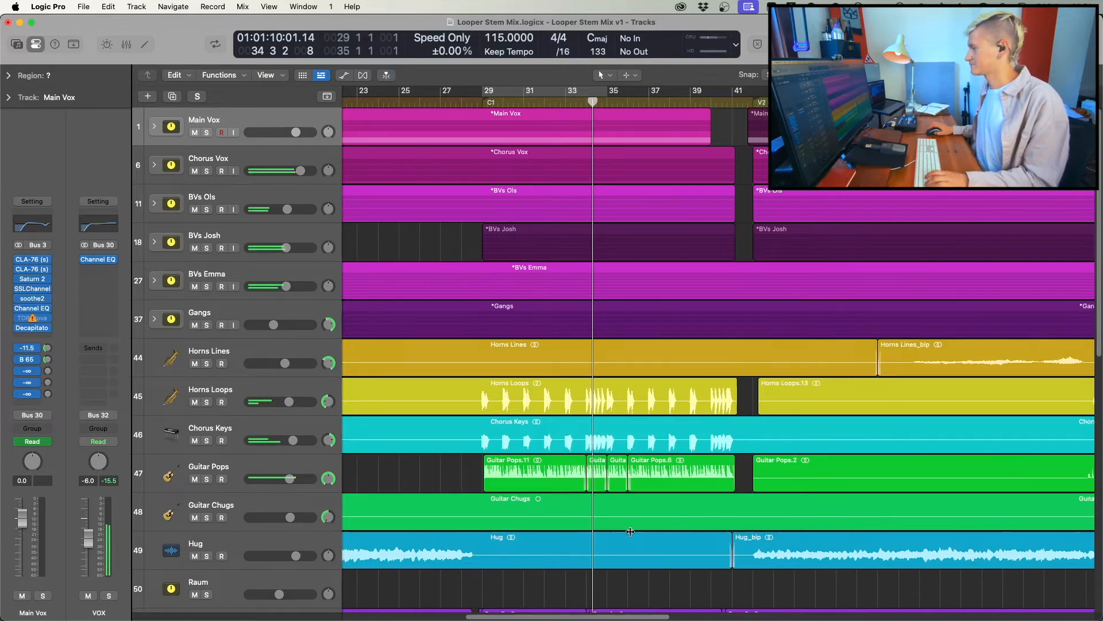
scroll(603, 522, "down", 8)
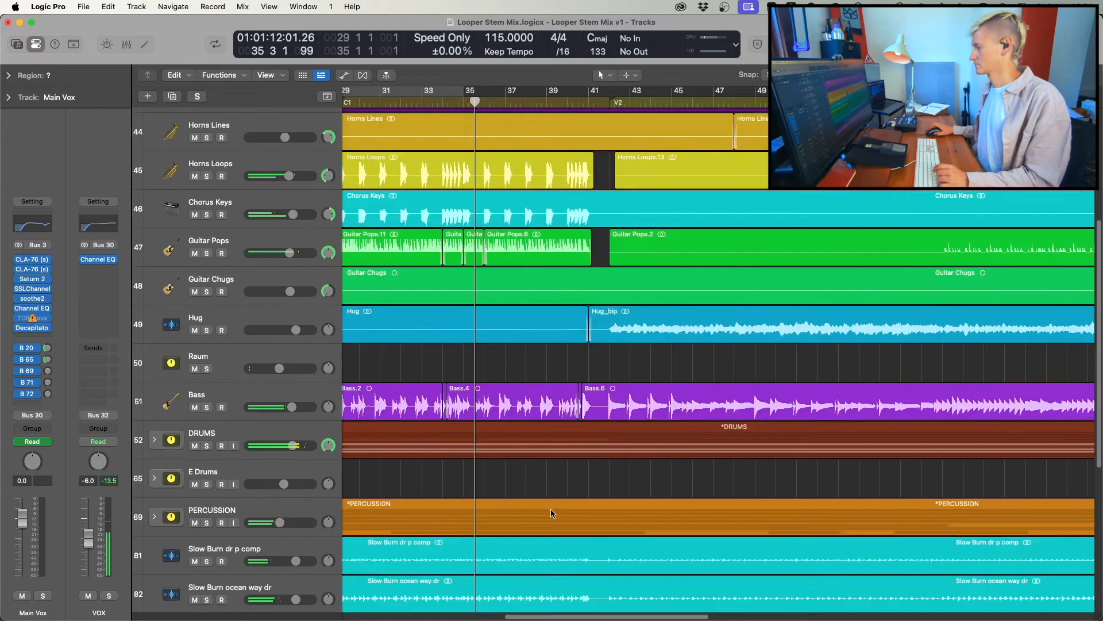
scroll(580, 523, "up", 3)
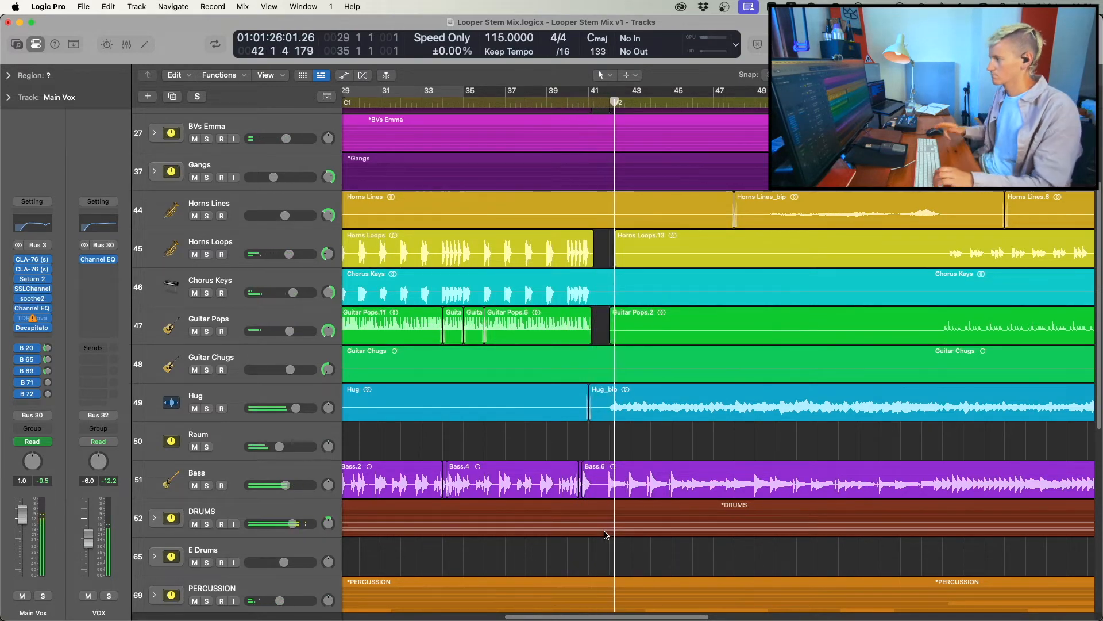
scroll(628, 480, "right", 1)
scroll(627, 479, "right", 5)
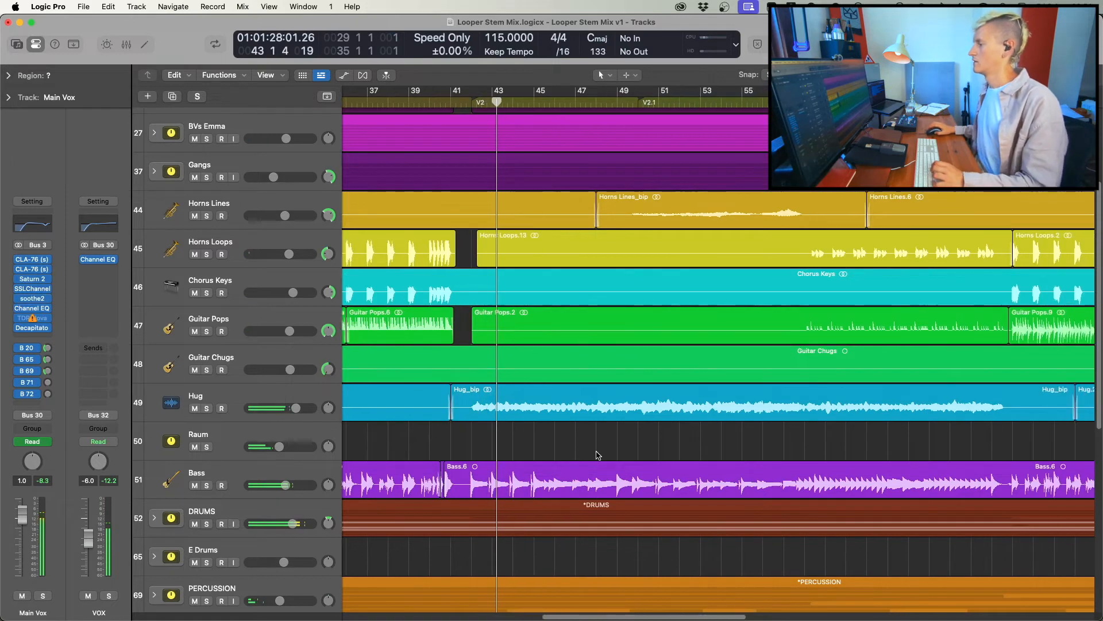
key("space")
Mute the African Seed Caxixi and Big Maracas tracks and play verse 2 without them from bar 42.
scroll(598, 460, "up", 4)
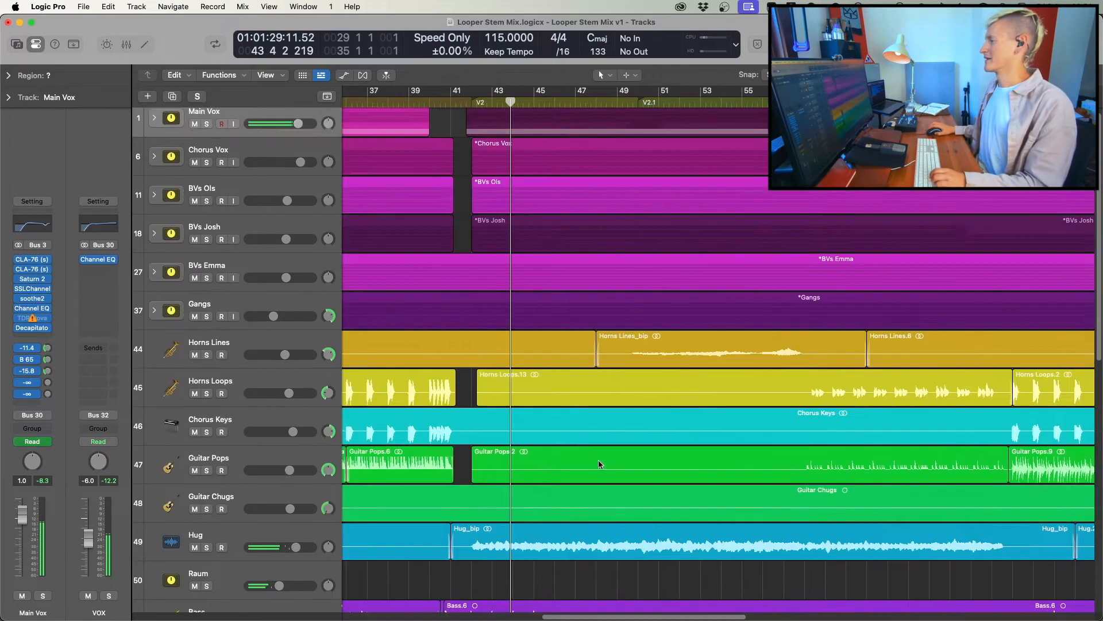
key("super+Up")
scroll(604, 521, "up", 1)
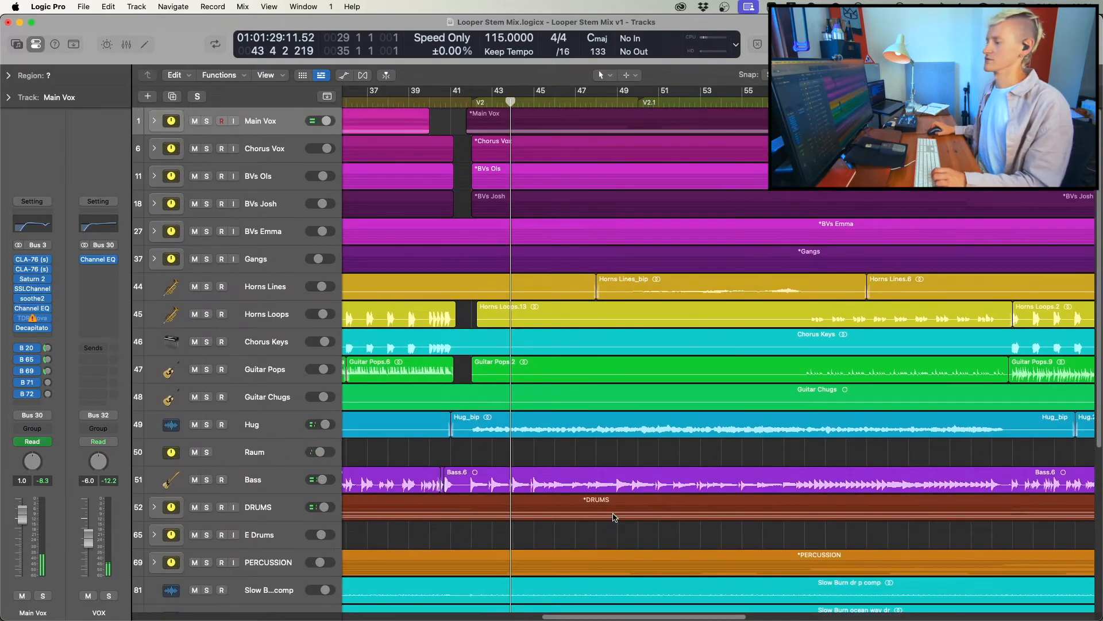
key("super+Left")
left_click(483, 456)
scroll(500, 463, "down", 6)
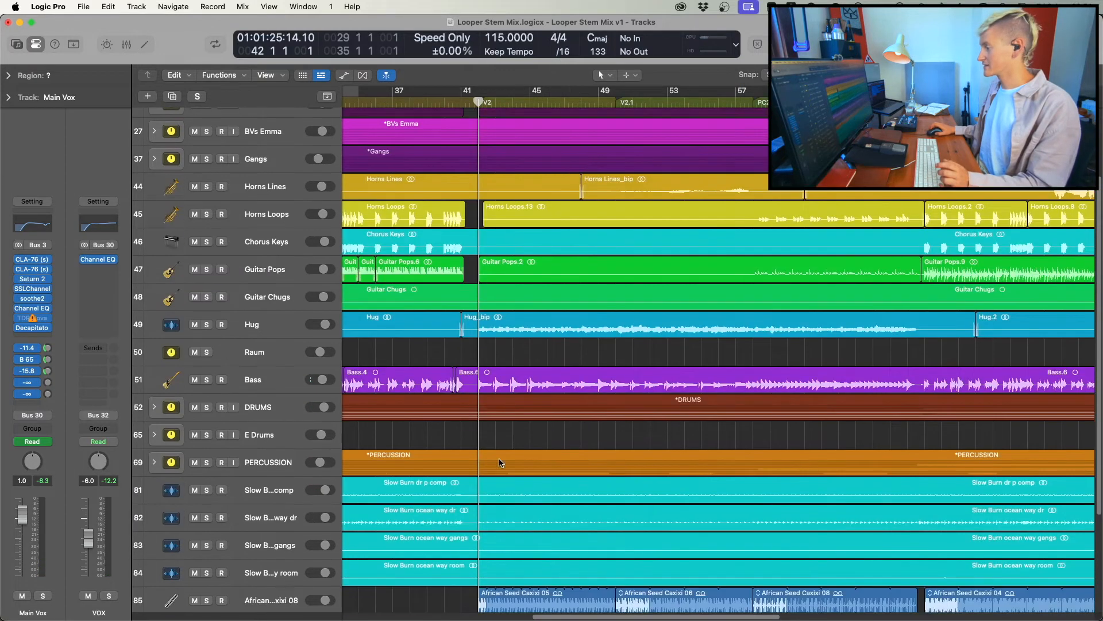
scroll(513, 604, "down", 8)
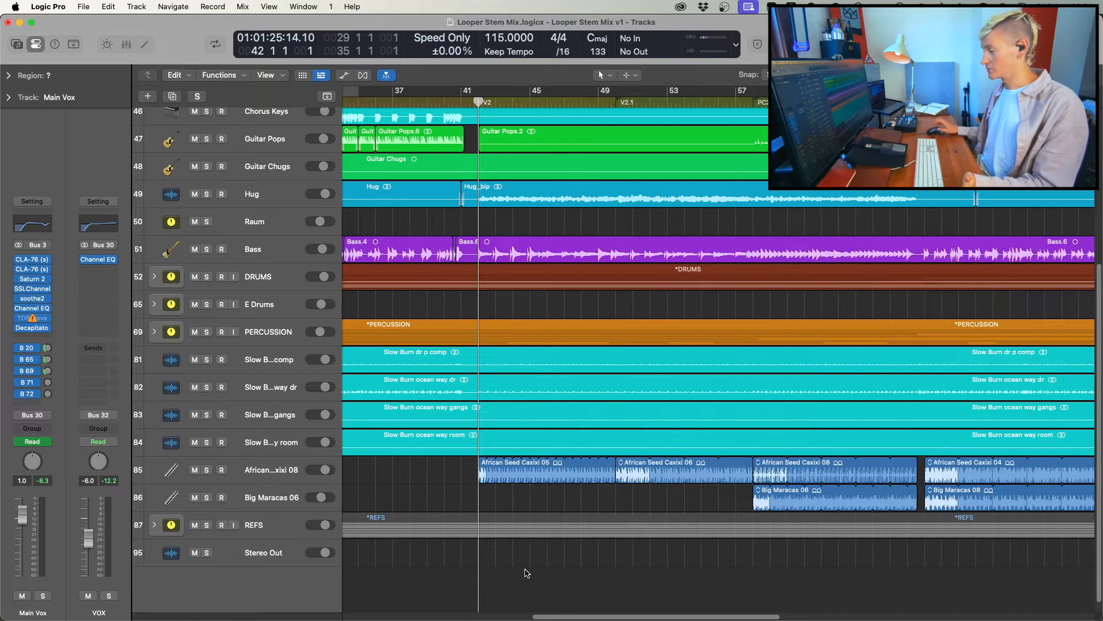
key("super+Right")
key("super+Left")
key("super+Left")
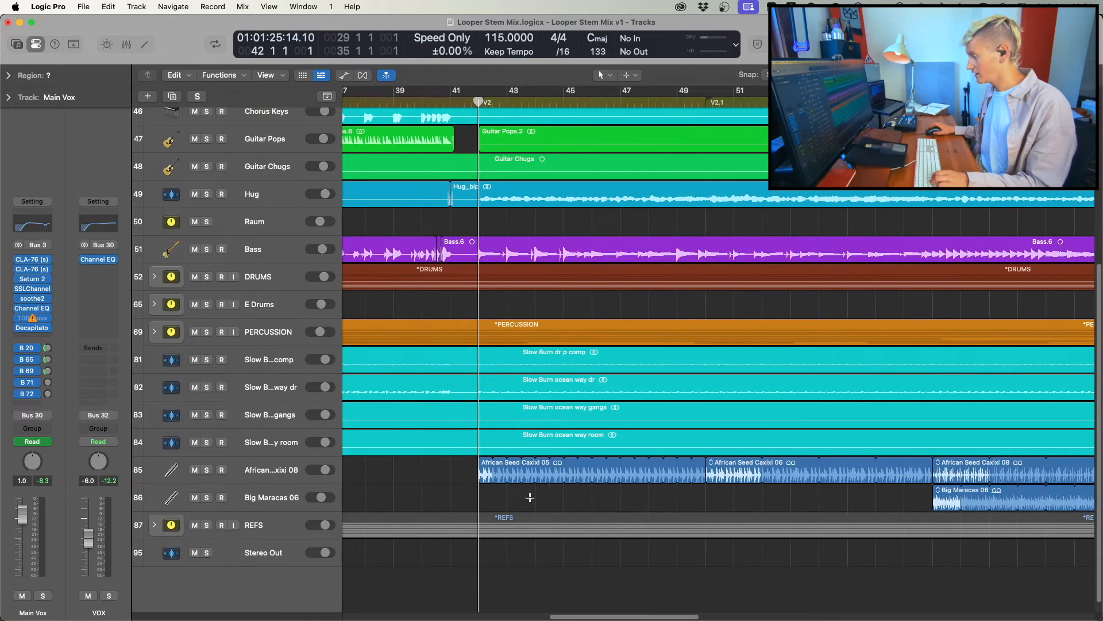
left_click_drag(194, 469, 194, 503)
scroll(508, 538, "right", 3)
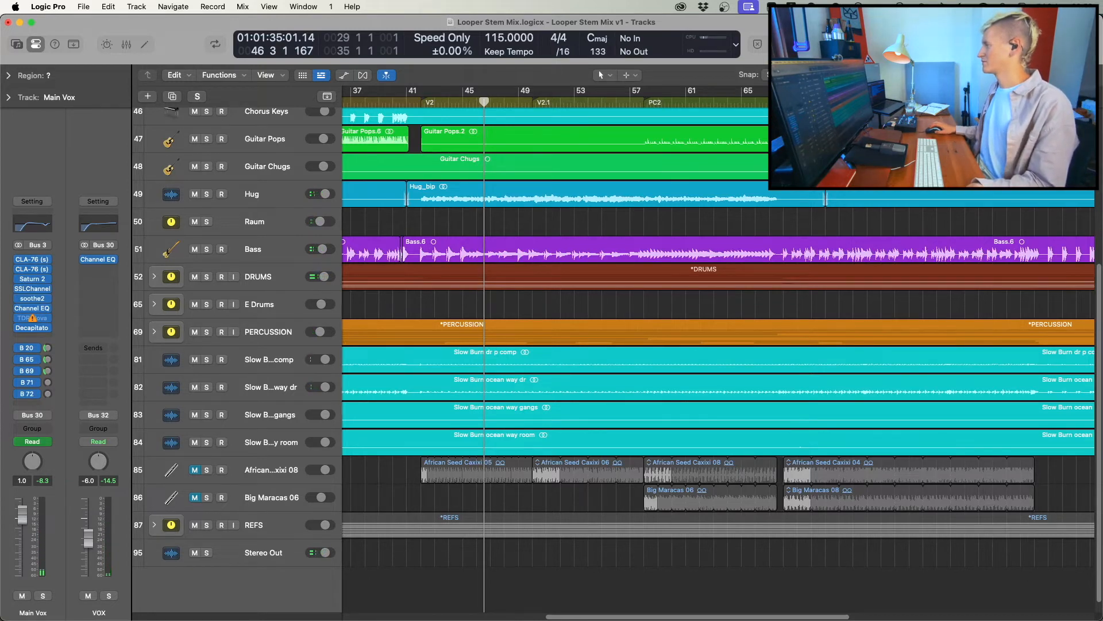
Check the shaker loops in the Loop Browser, and replay verse 2 from bar 42, unmuting the African Seed Caxixi track during playback.
key("o")
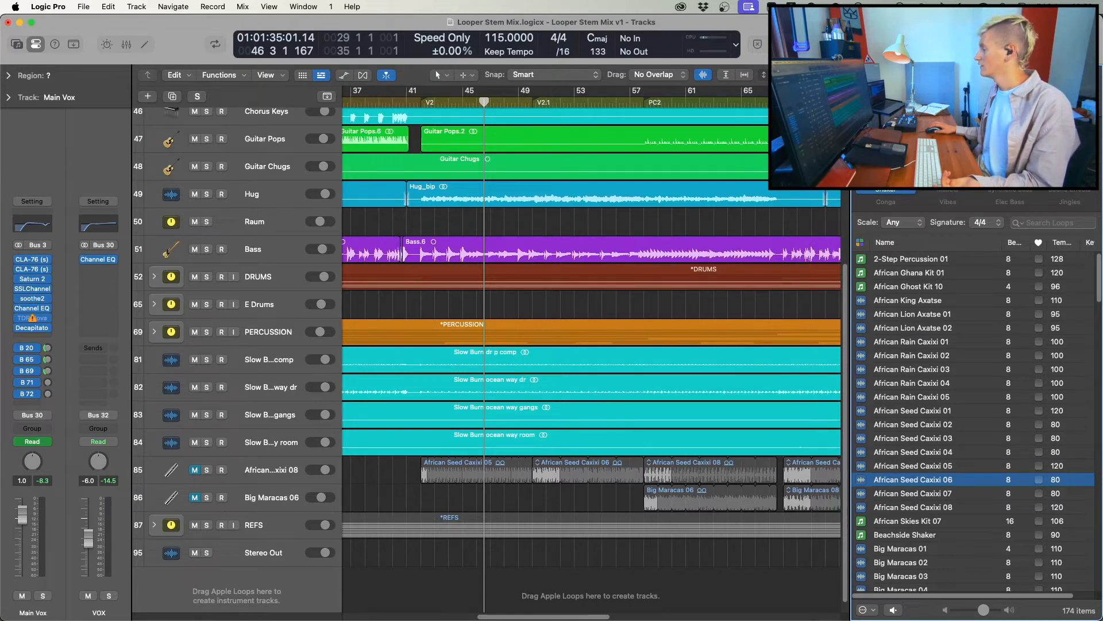
key("o")
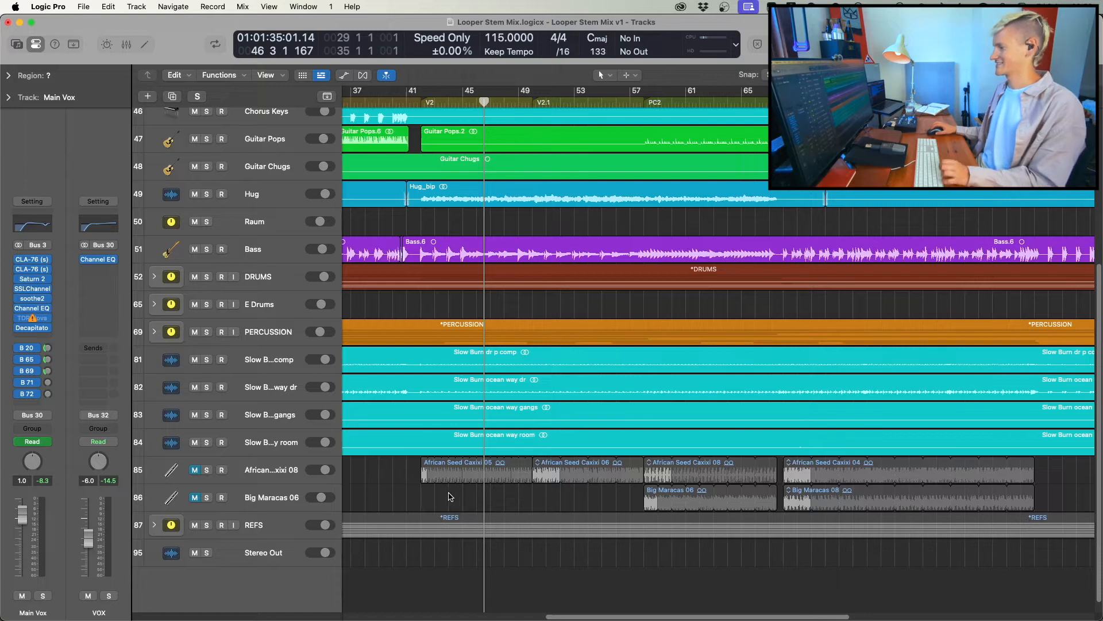
left_click(422, 490)
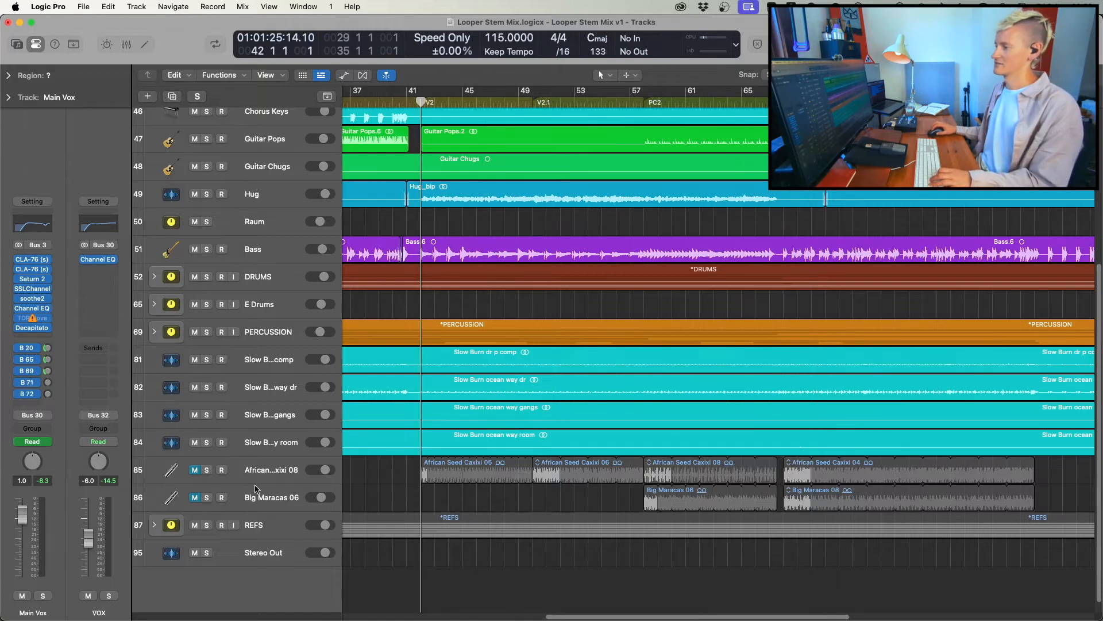
key("space")
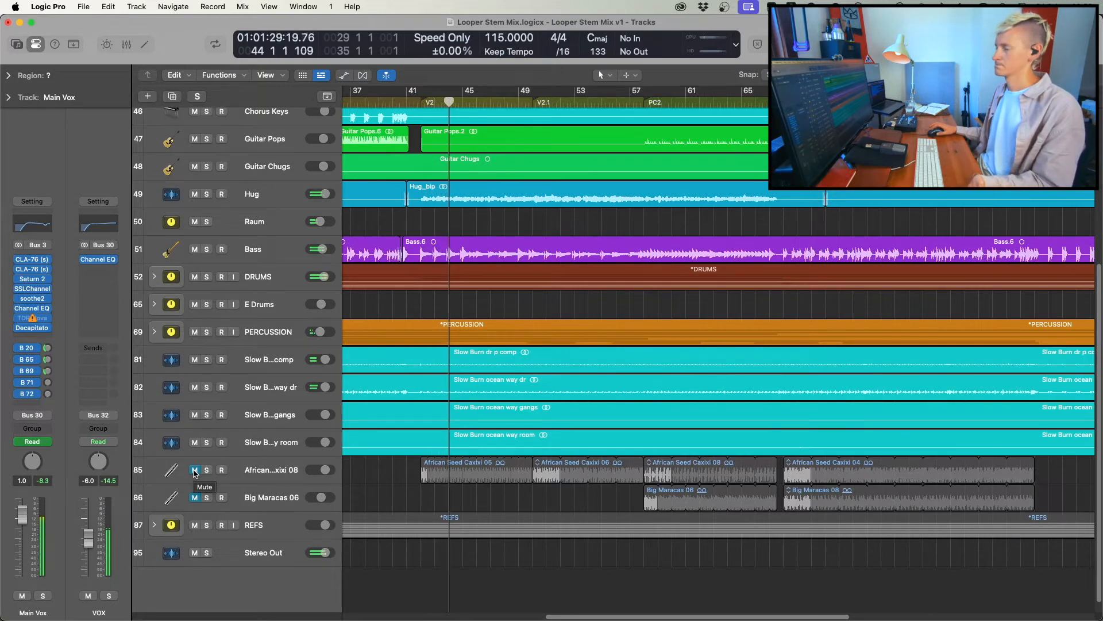
left_click(194, 470)
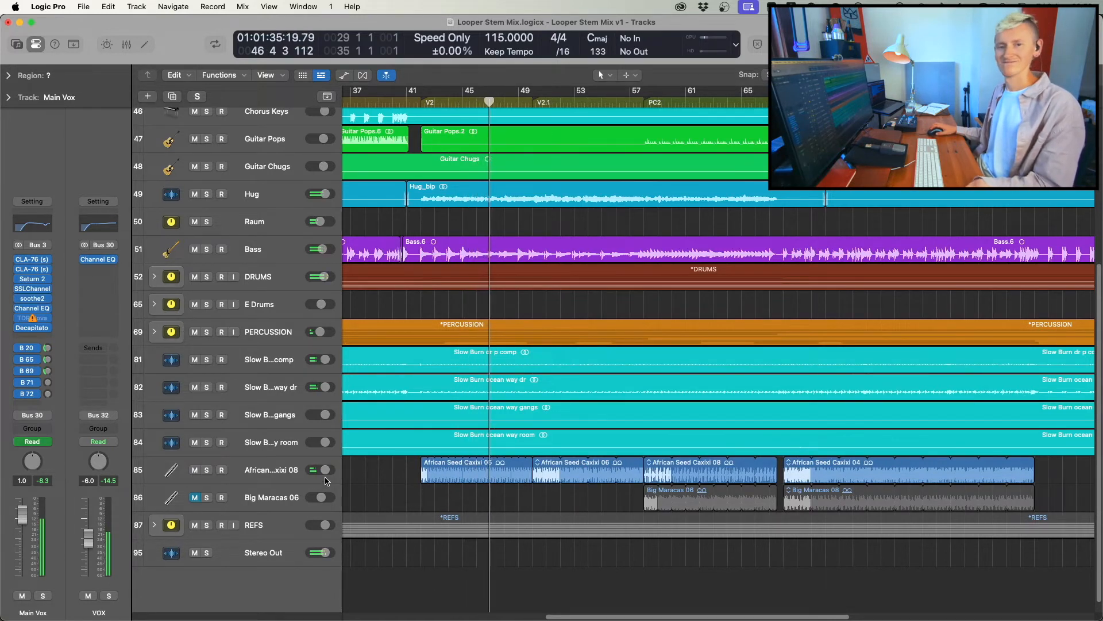
Try unmuting the Big Maracas track at bar 58, the start of pre-chorus 2, and mute it again.
scroll(593, 386, "up", 8)
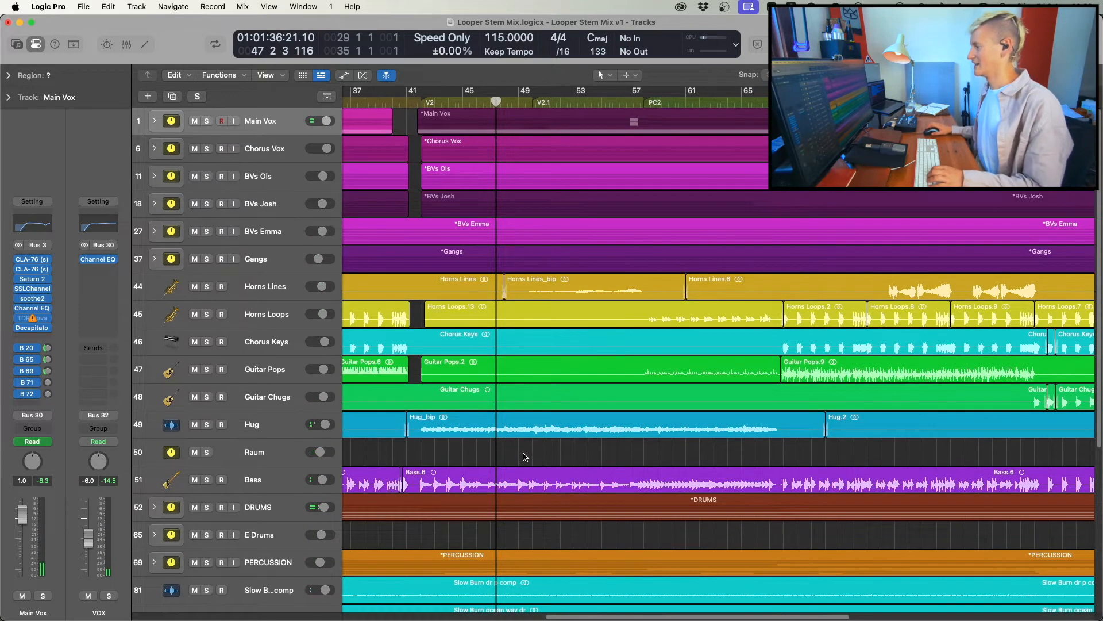
scroll(524, 456, "down", 8)
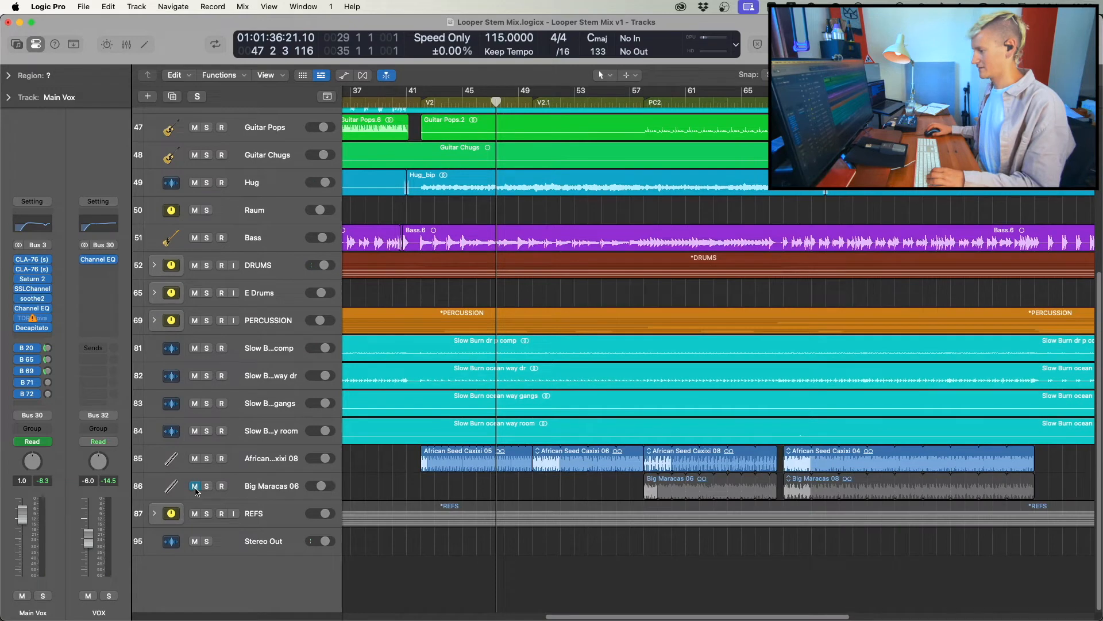
left_click(195, 486)
left_click(643, 536)
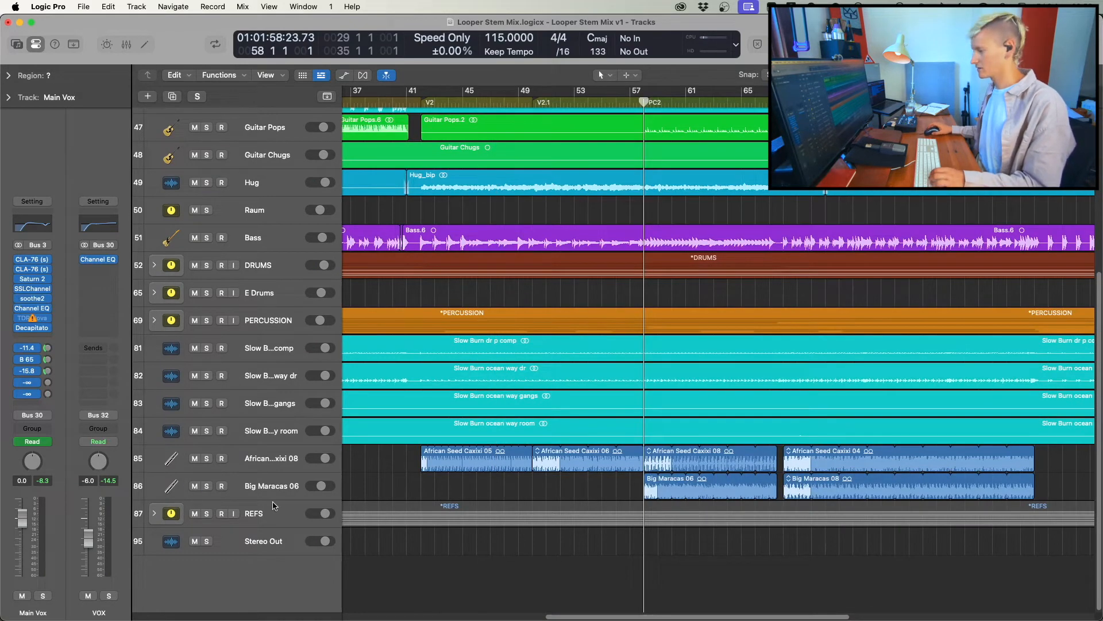
left_click(194, 487)
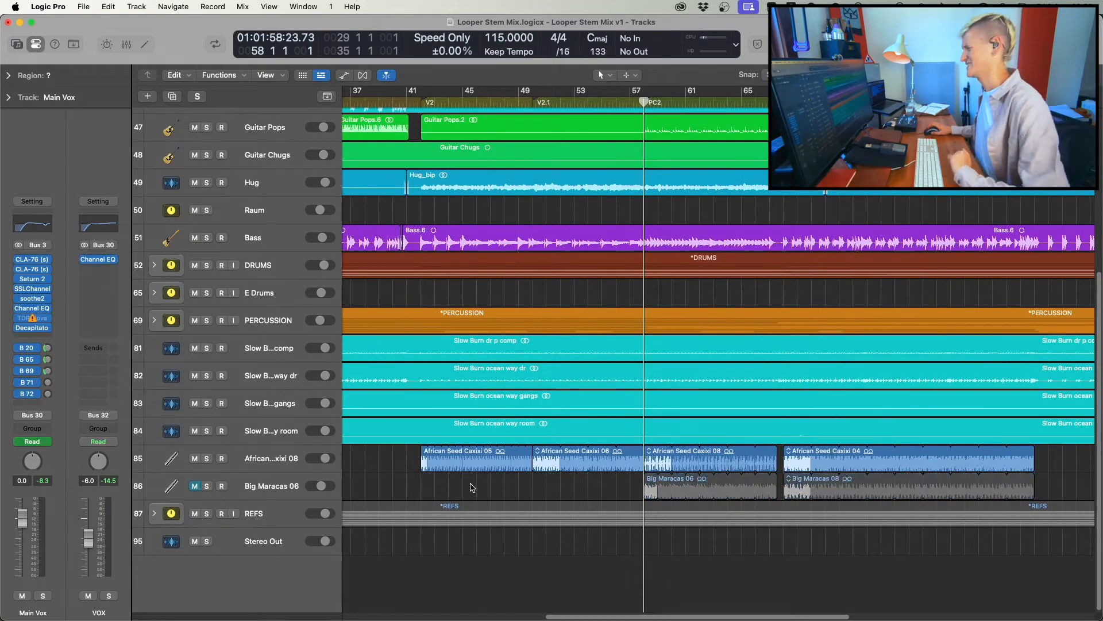
Enlarge the track heights and play the full mix from bar 48, where the Horns Lines part enters in verse 2.
scroll(476, 485, "up", 8)
left_click(506, 102)
key("space")
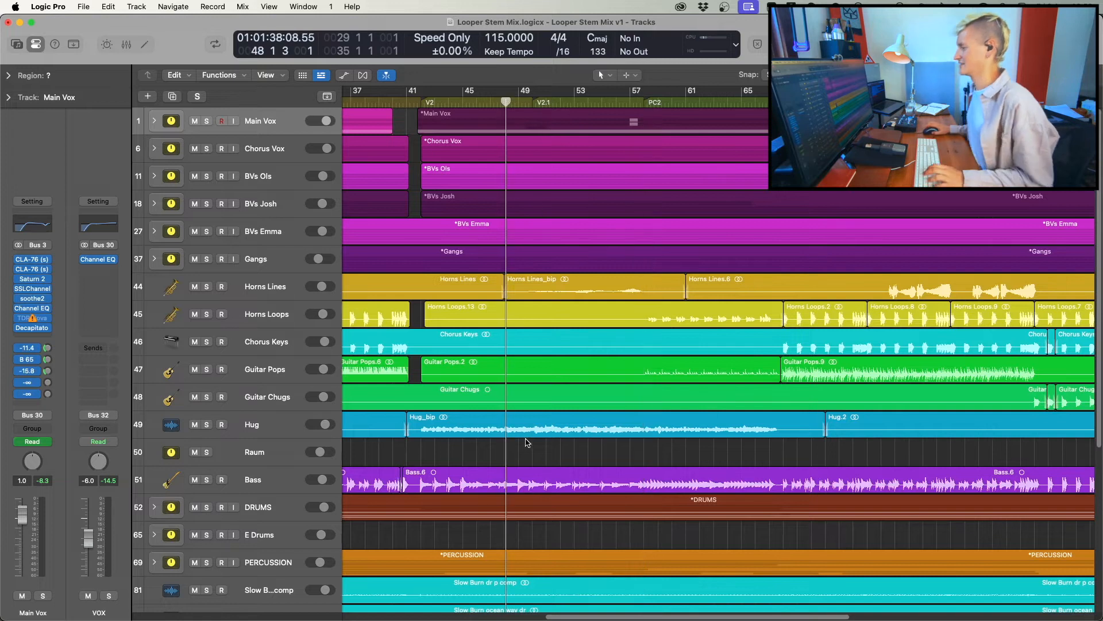
key("super+Right")
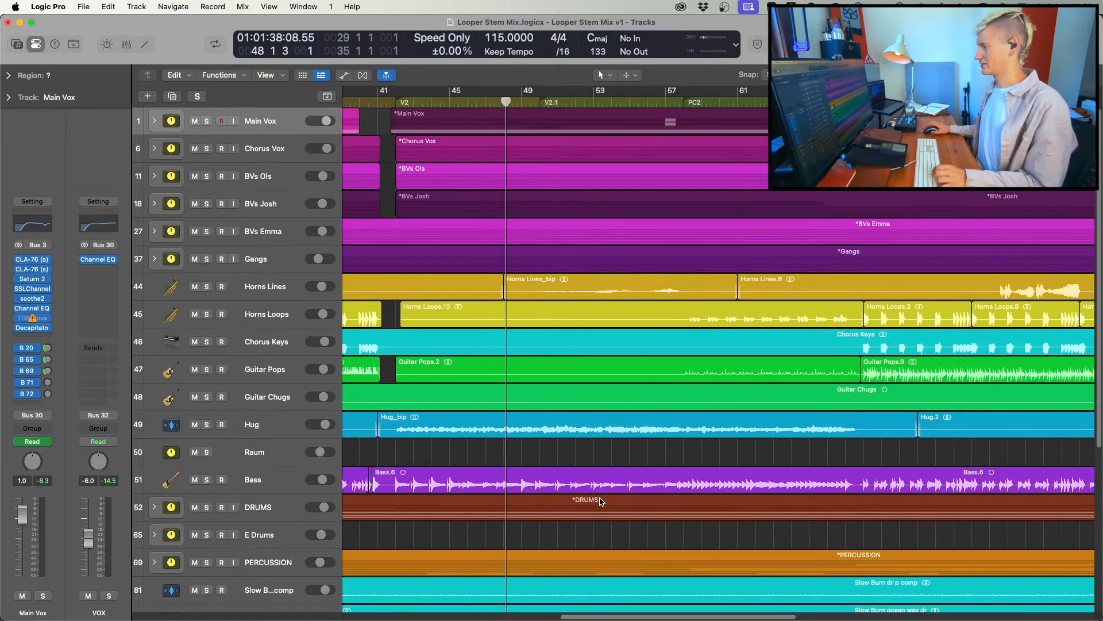
key("super+Down")
key("super+Down")
key("super+Down")
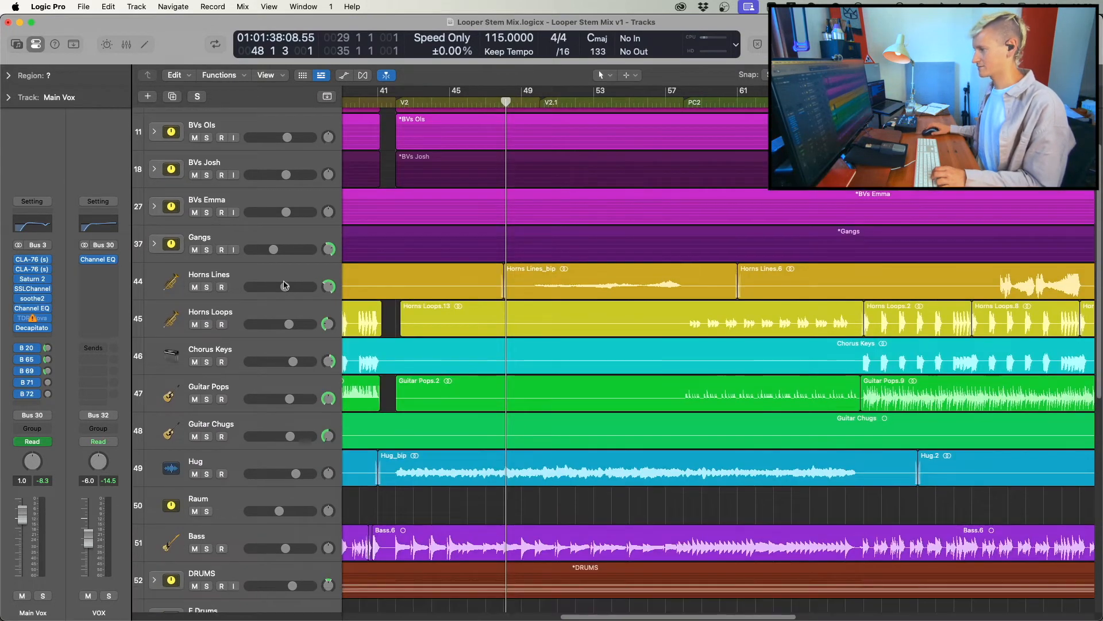
key("space")
scroll(561, 493, "right", 2)
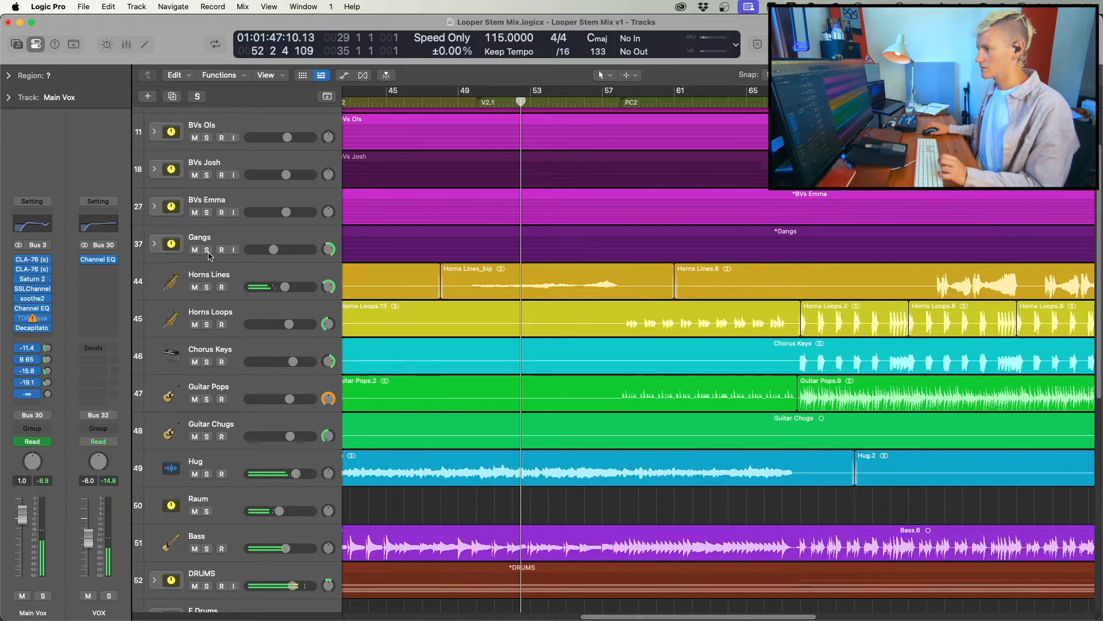
Audition Horns Lines soloed with Main Vox from just before bar 49, continue with the horns alone, and clear the solo.
left_click(207, 287)
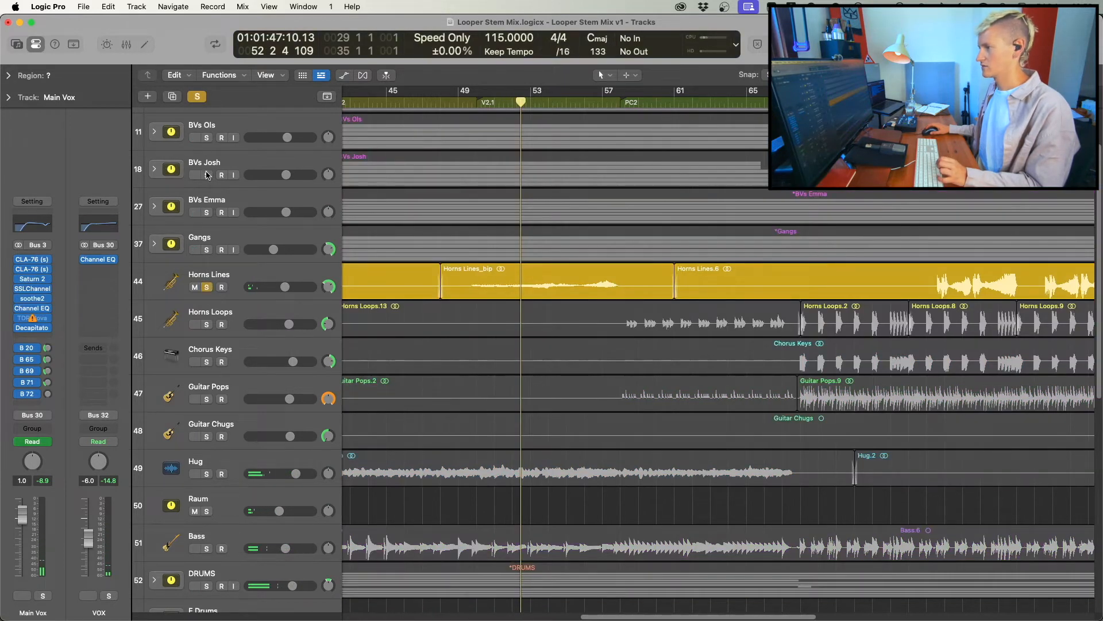
scroll(209, 144, "up", 3)
left_click(207, 129)
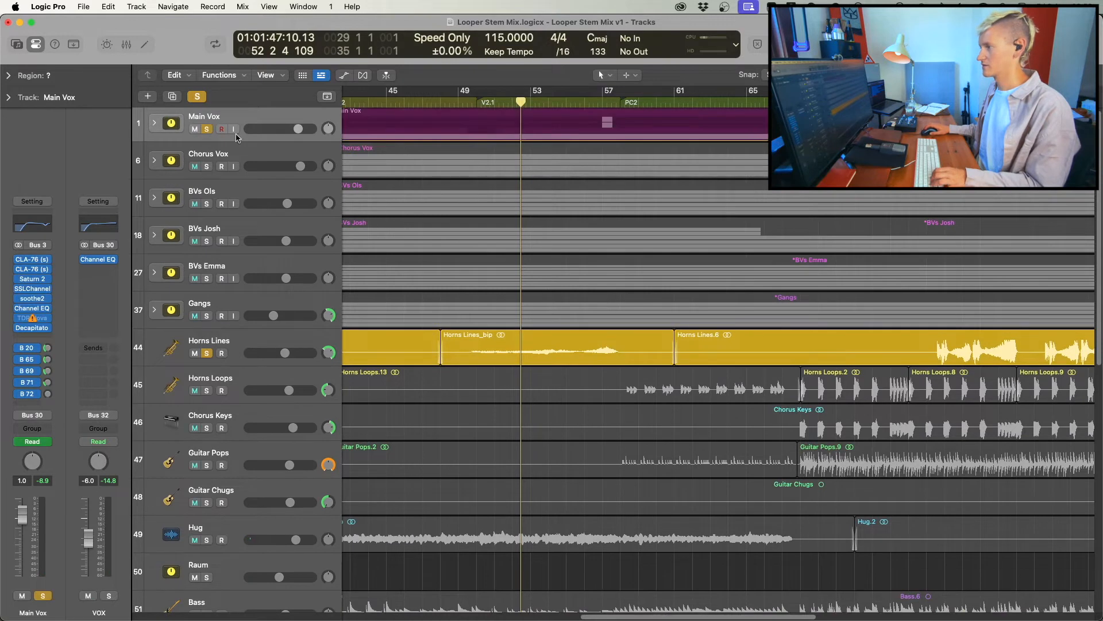
left_click(460, 101)
key("space")
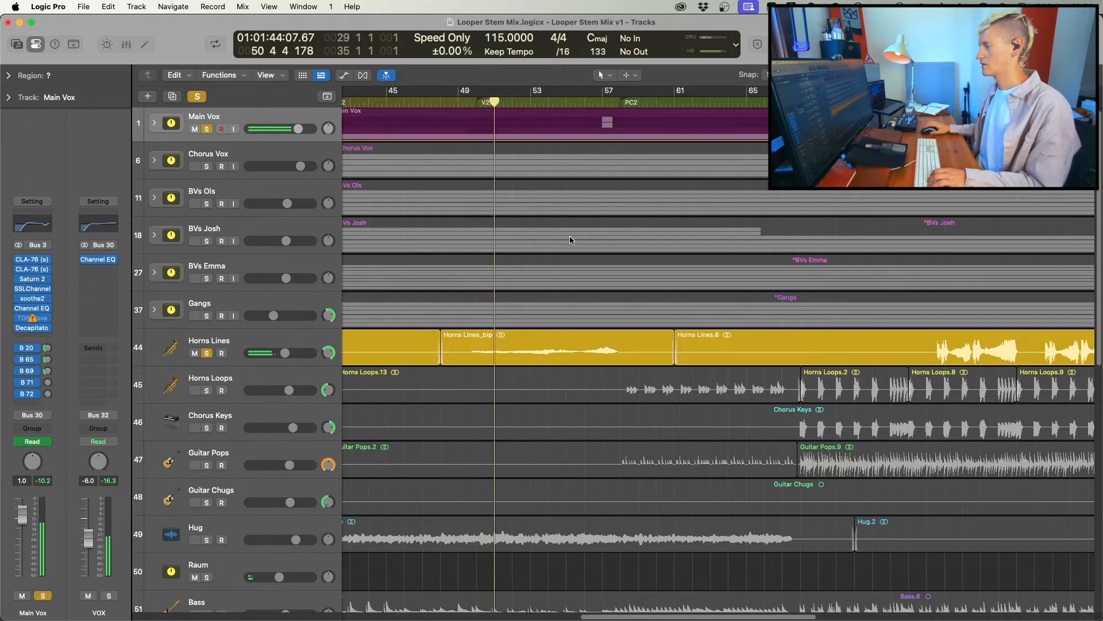
scroll(495, 390, "up", 1)
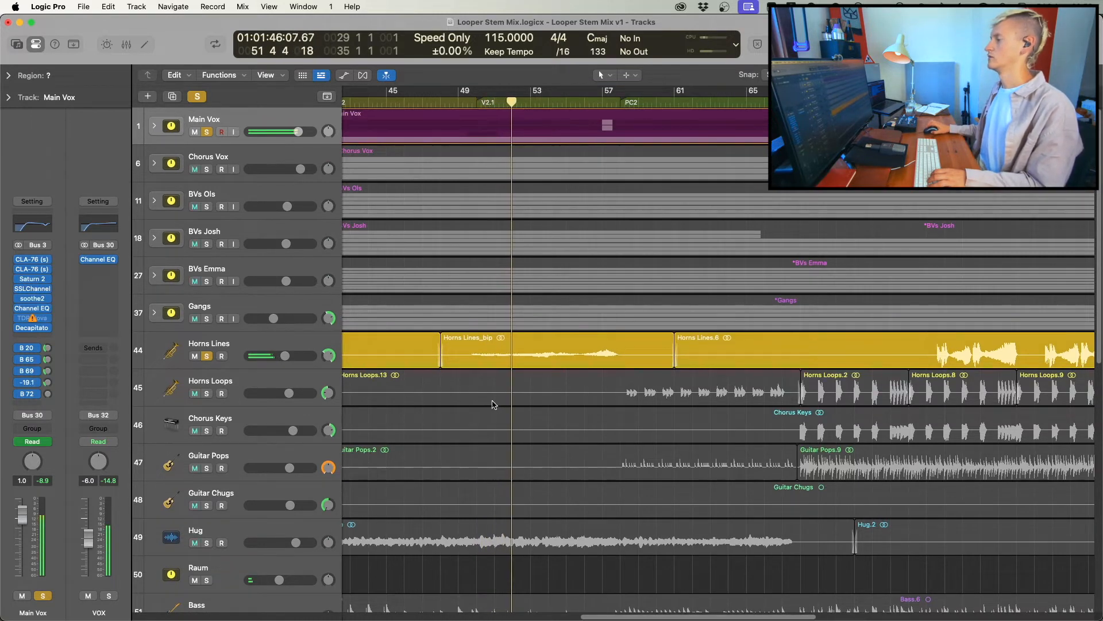
left_click(205, 132)
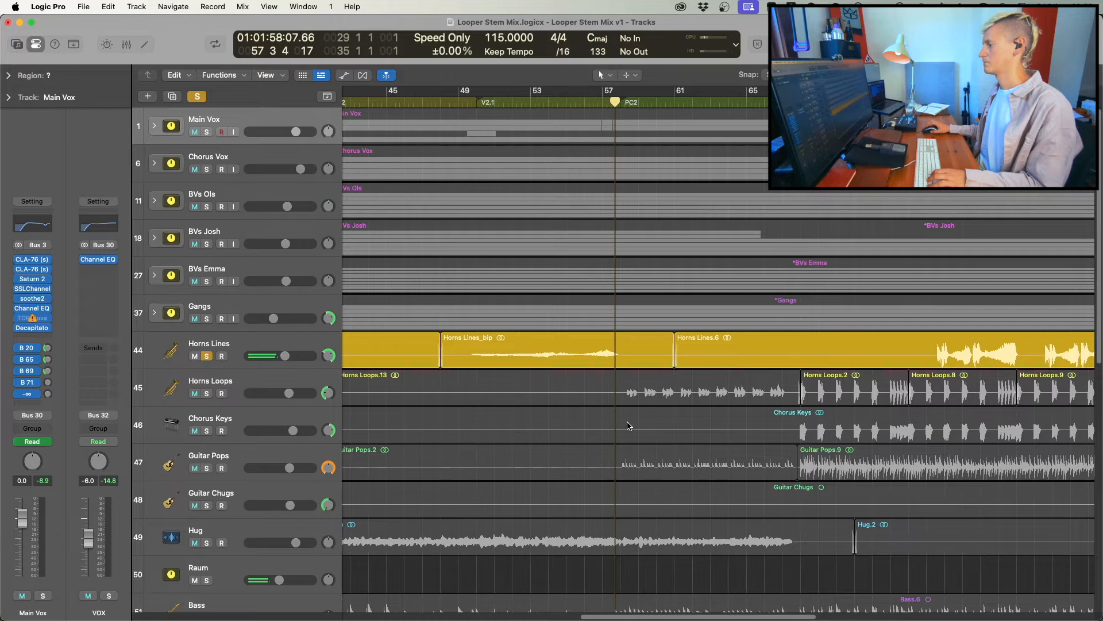
left_click(206, 356)
Expand the Main Vox stack and audition it soloed from bar 49, across the short region on the Rev verb track.
left_click(154, 127)
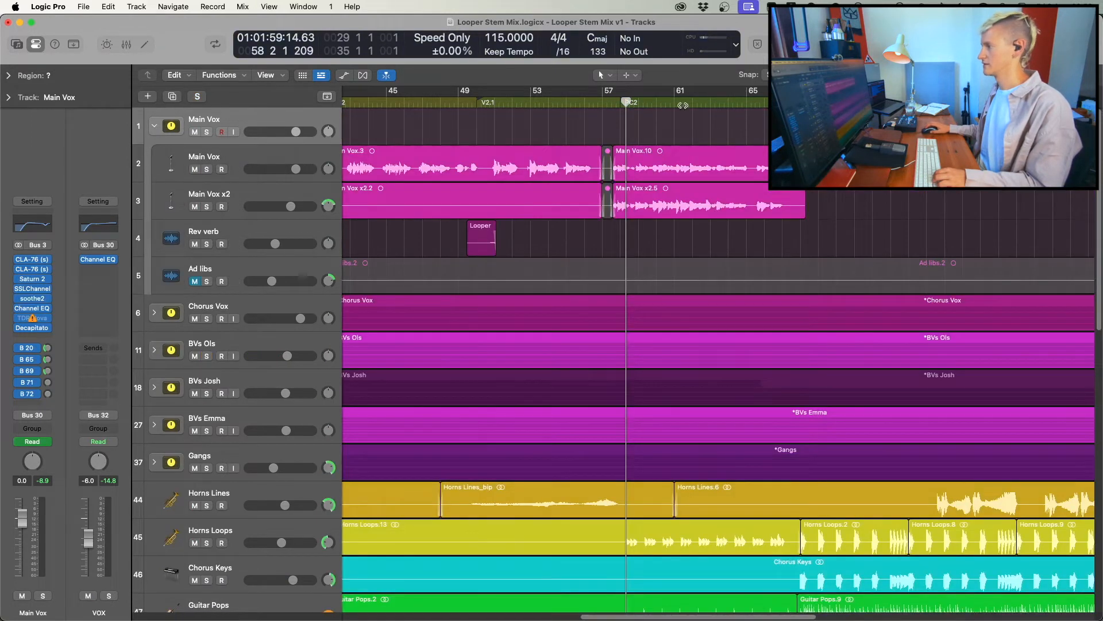
left_click(477, 102)
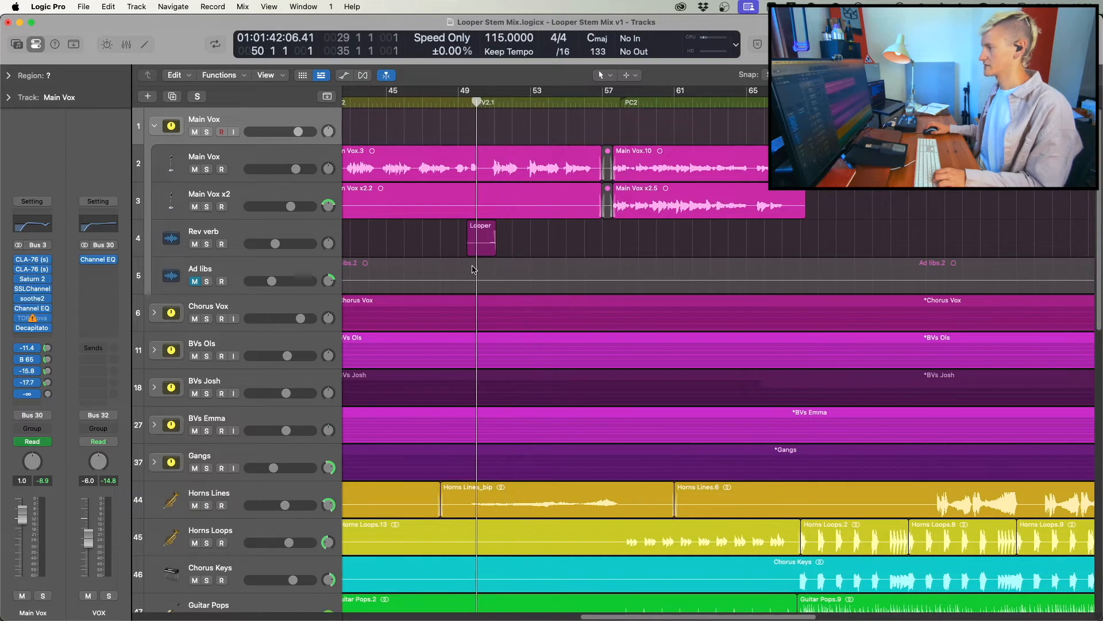
left_click_drag(479, 102, 463, 100)
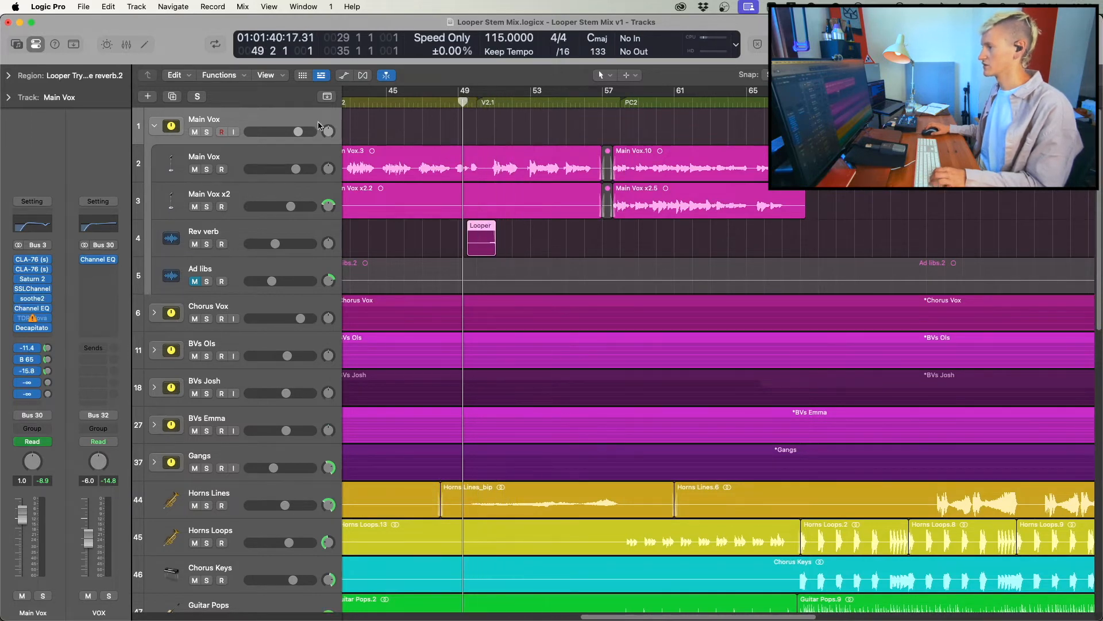
left_click(207, 133)
key("space")
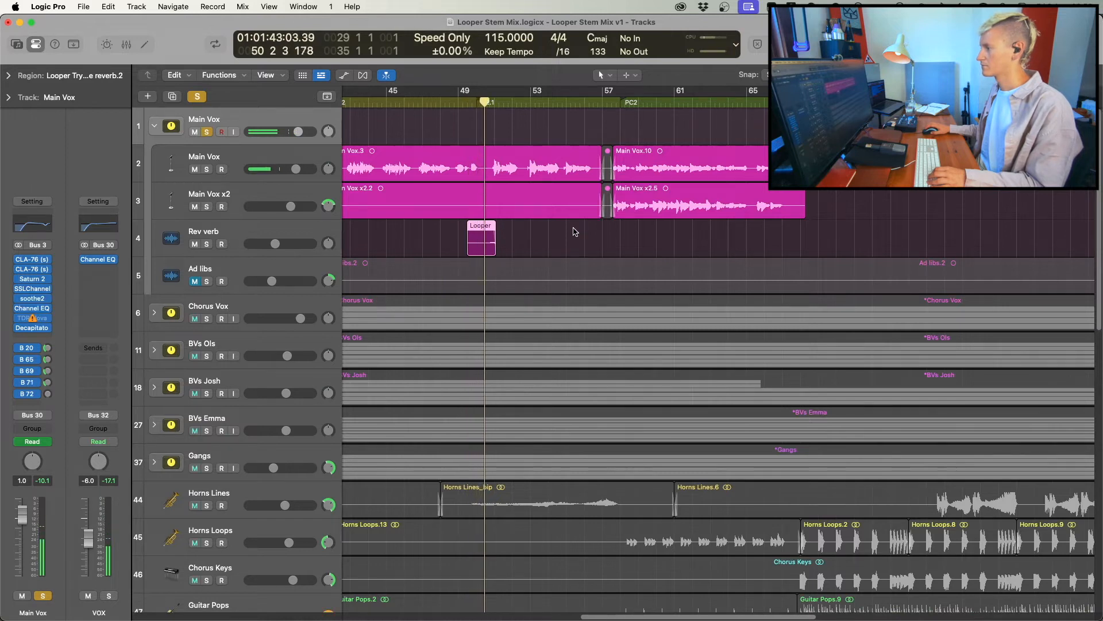
Clear the Main Vox solo and collapse the Main Vox stack.
left_click(546, 249)
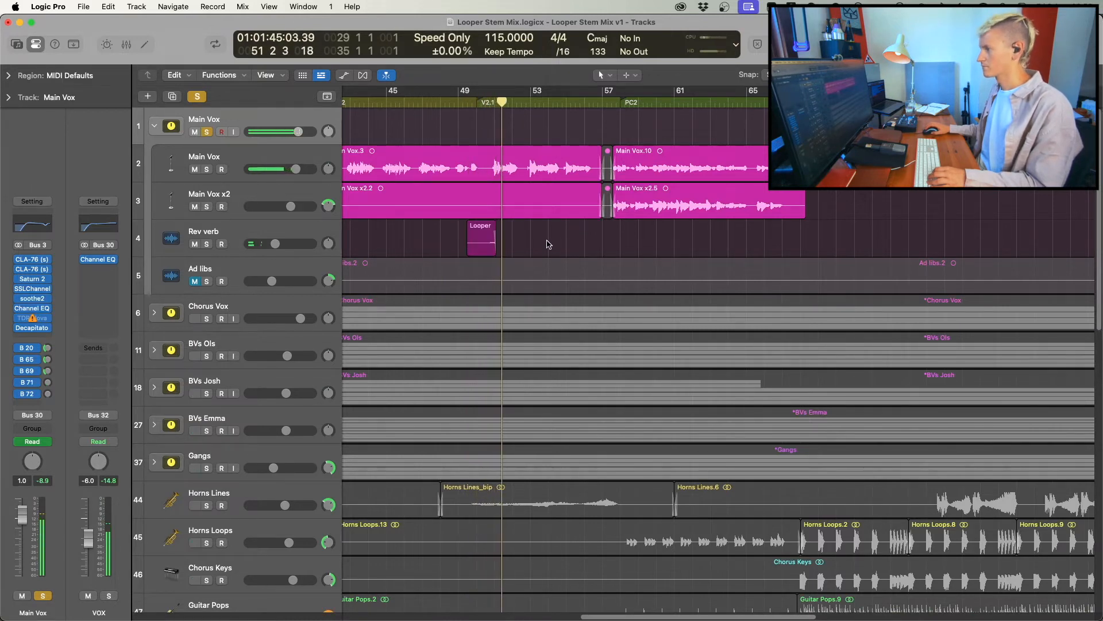
left_click(208, 132)
left_click(157, 128)
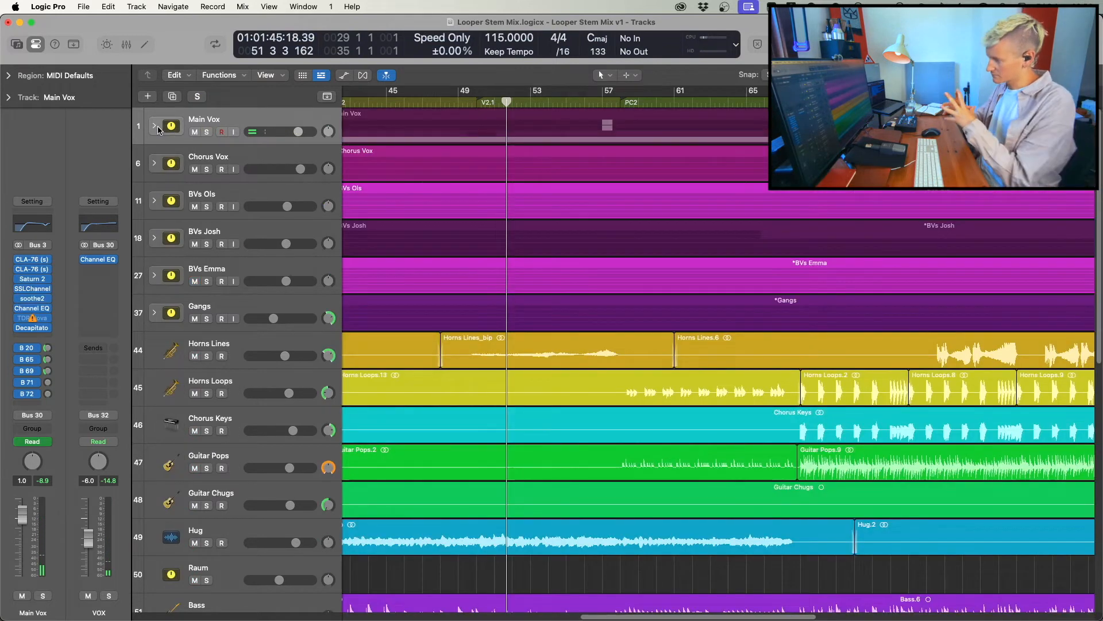
Expand the PERCUSSION stack, audition Glass soloed just before bar 49 and again around bar 57, and clear its solo.
scroll(575, 473, "down", 3)
scroll(580, 472, "down", 4)
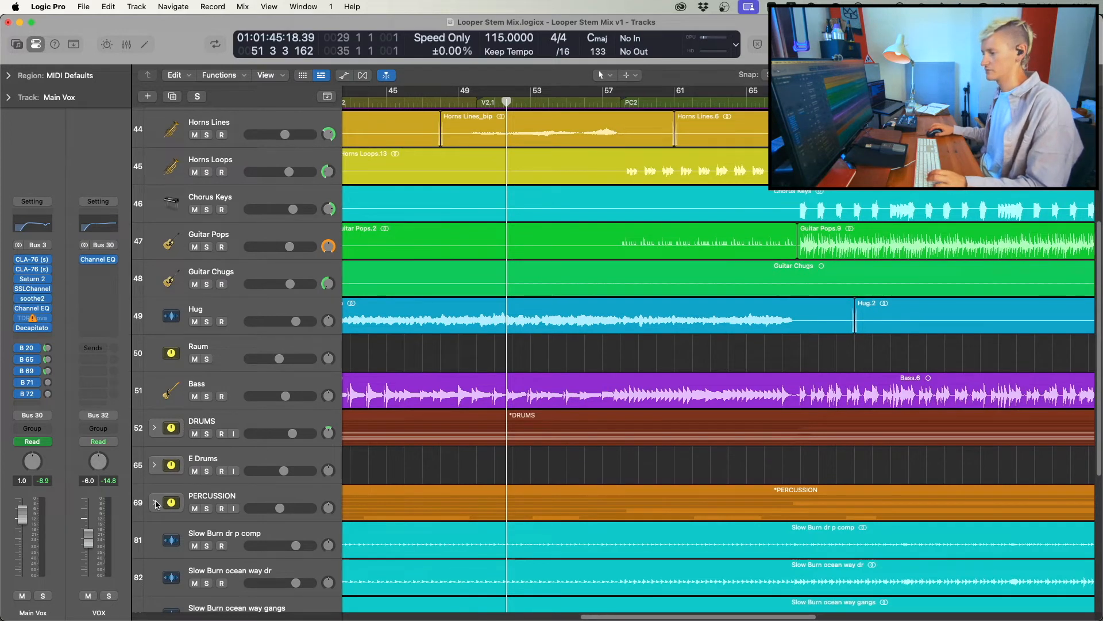
left_click(156, 504)
scroll(496, 537, "down", 7)
left_click(457, 566)
left_click(207, 481)
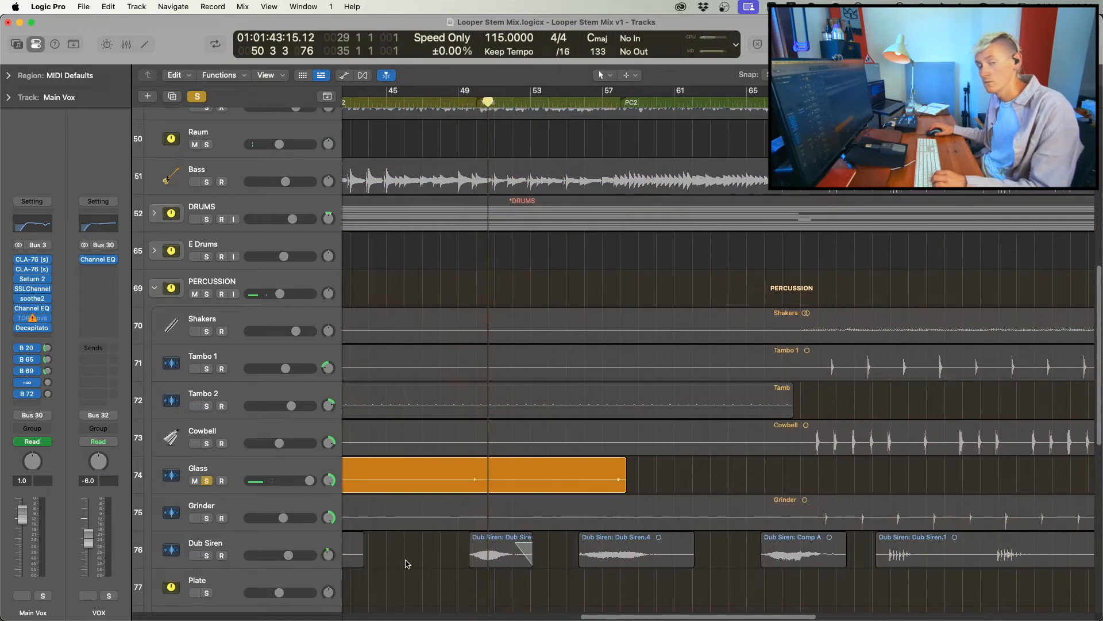
left_click(604, 580)
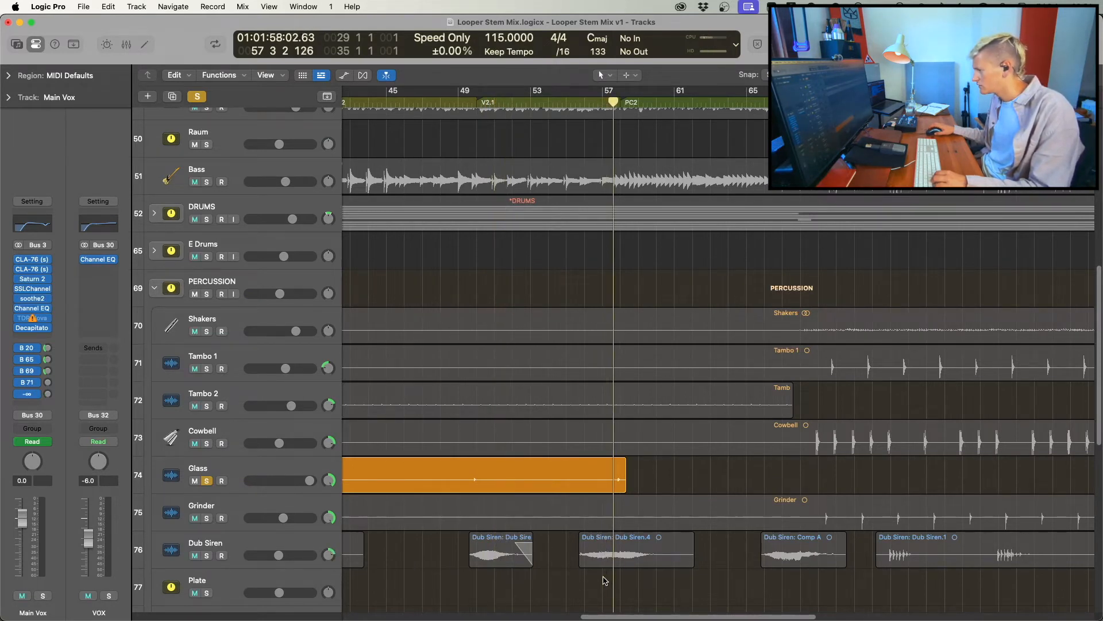
key("space")
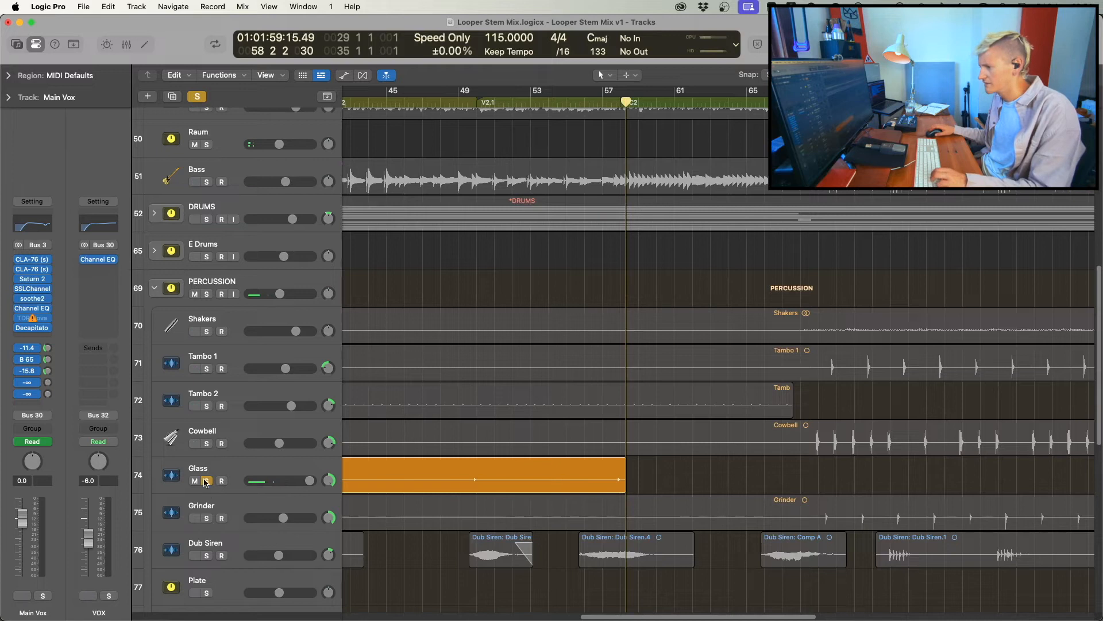
left_click(206, 480)
Audition Dub Siren from bar 49, switching its solo on and off, and leave it unsoloed and unmuted.
left_click(463, 578)
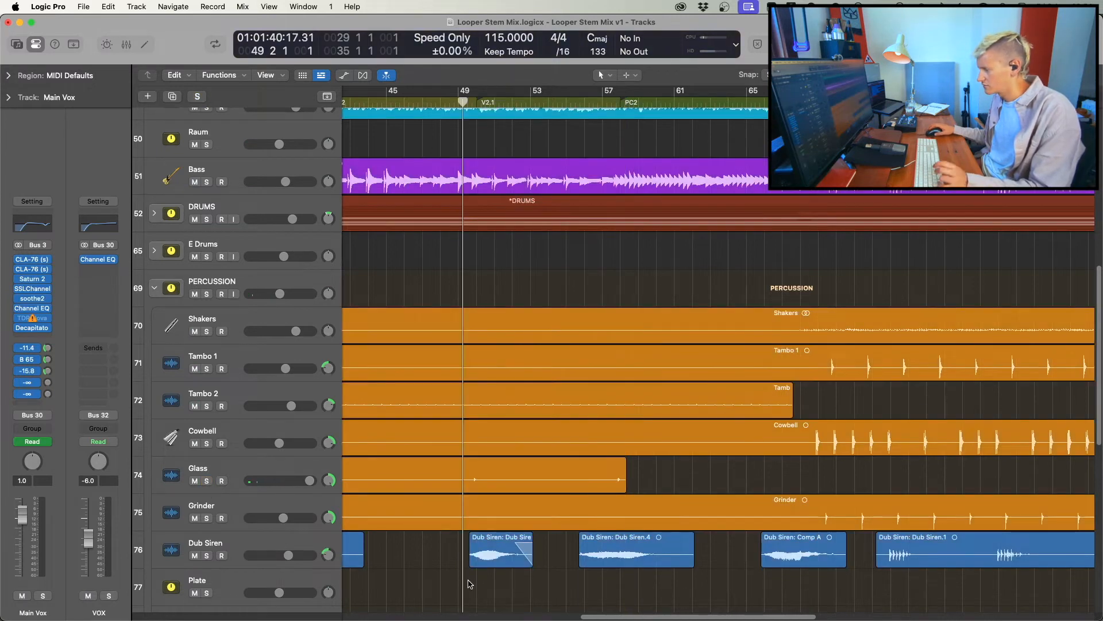
left_click(206, 555)
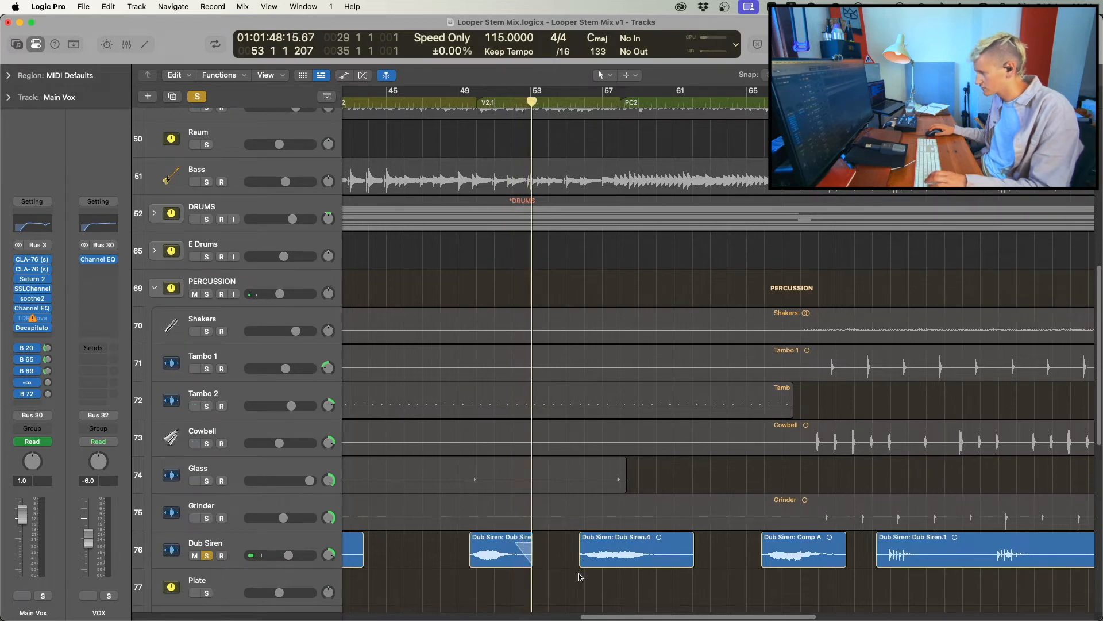
left_click(208, 556)
left_click(206, 555)
left_click(208, 556)
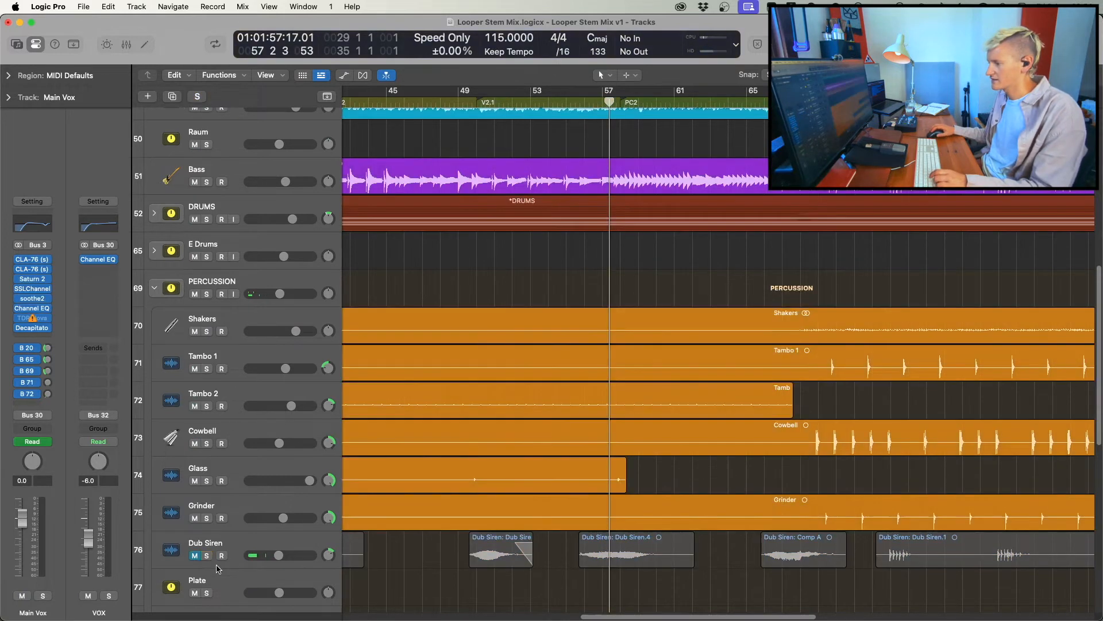
left_click(195, 555)
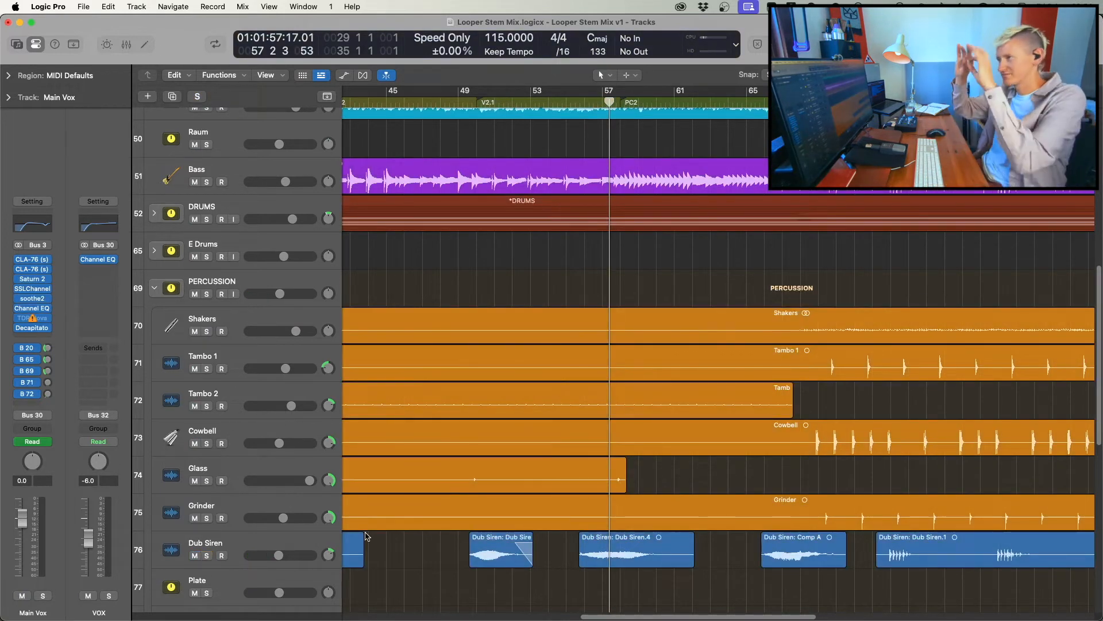
Play the full mix from bar 55 into the start of pre-chorus 2.
scroll(636, 481, "up", 15)
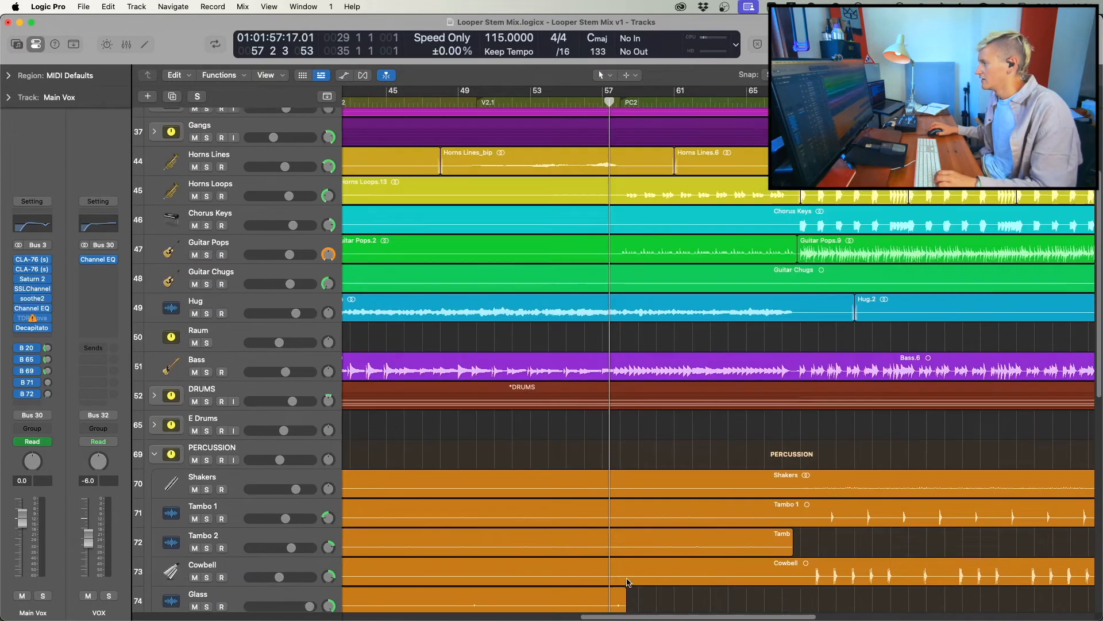
left_click(575, 572)
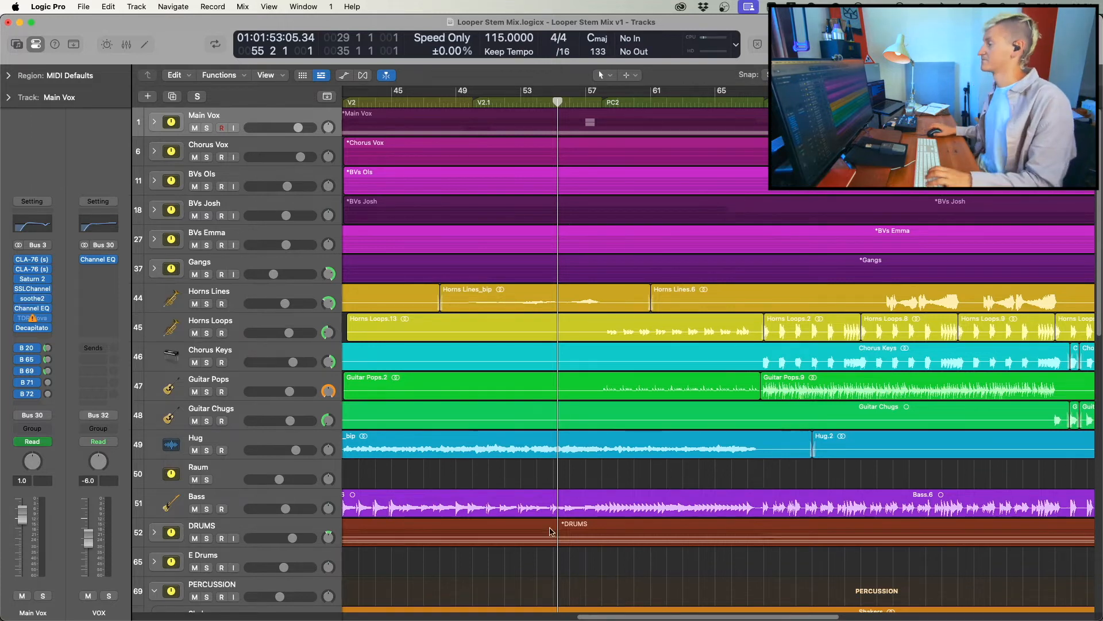
scroll(624, 509, "right", 3)
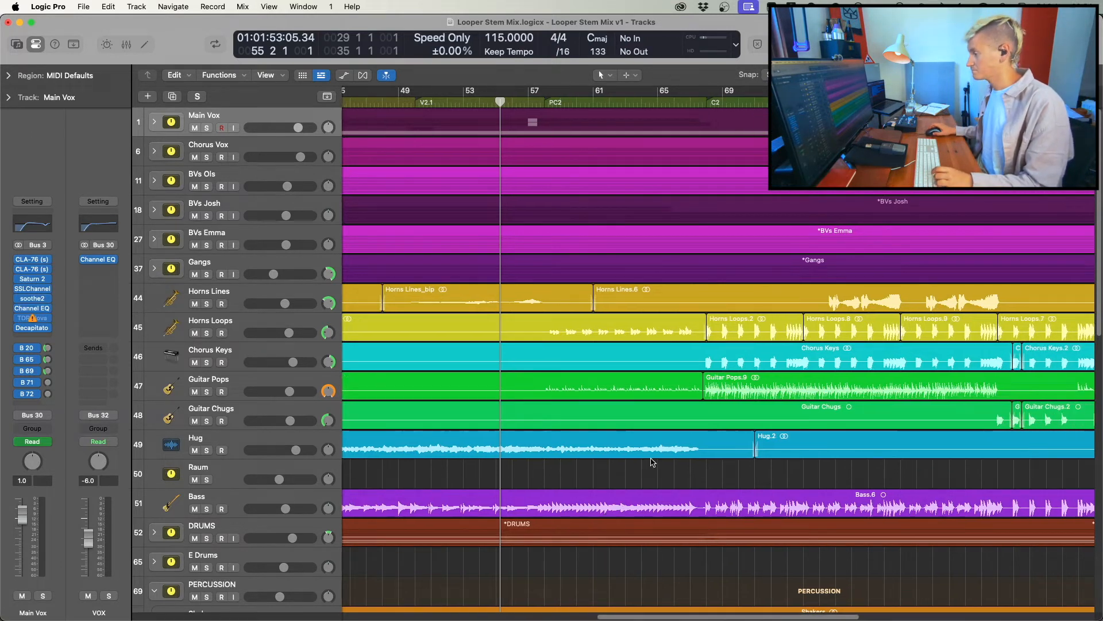
key("space")
scroll(560, 486, "right", 2)
scroll(562, 480, "right", 3)
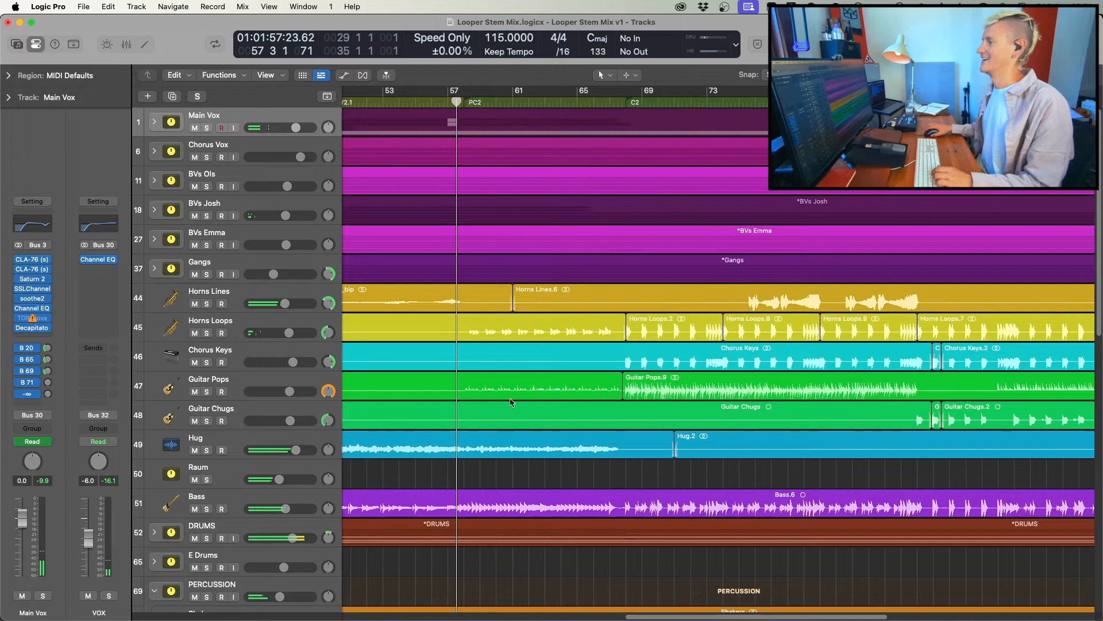
Expand the Main Vox stack, audition it soloed from before bar 57 into pre-chorus 2, clear the solo and collapse the stack.
left_click(162, 125)
left_click(155, 121)
left_click(474, 126)
scroll(380, 131, "left", 1)
left_click(207, 128)
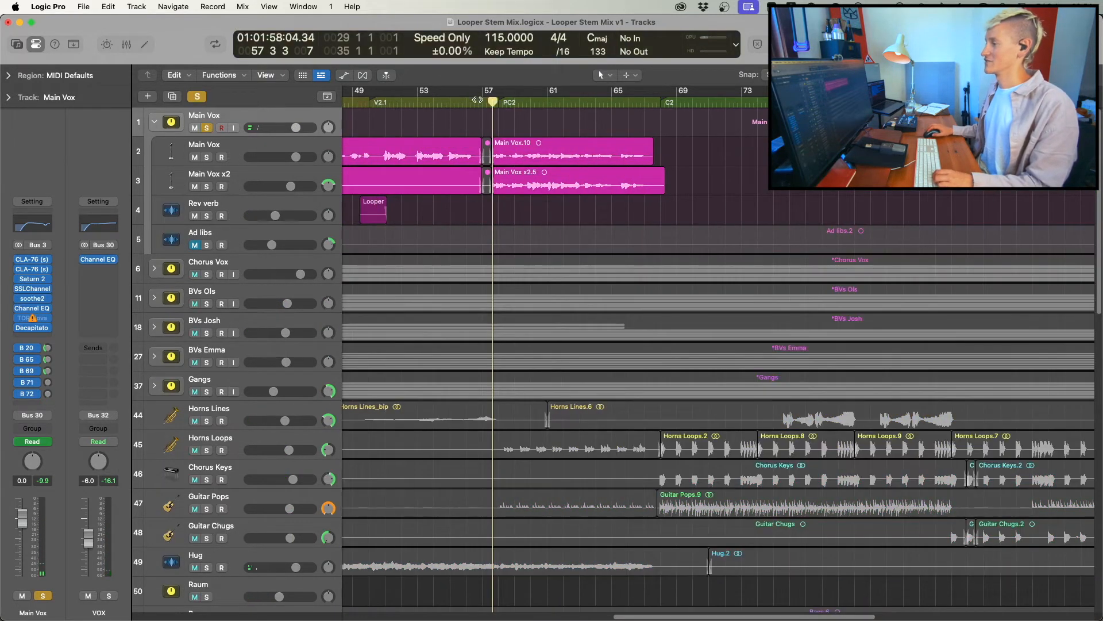
left_click(450, 103)
key("space")
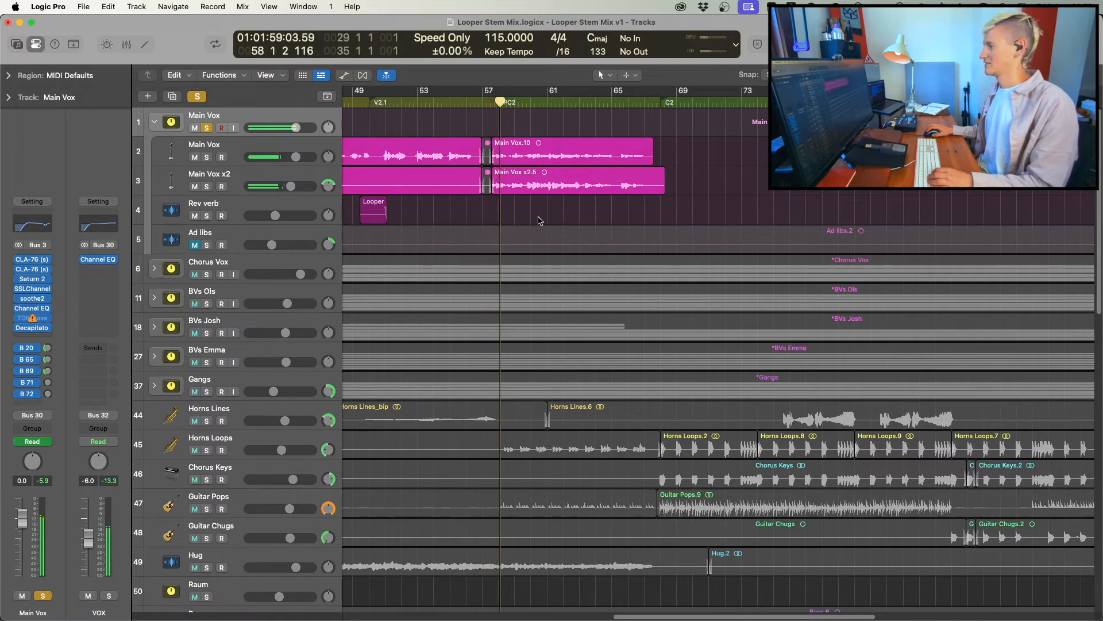
left_click(207, 128)
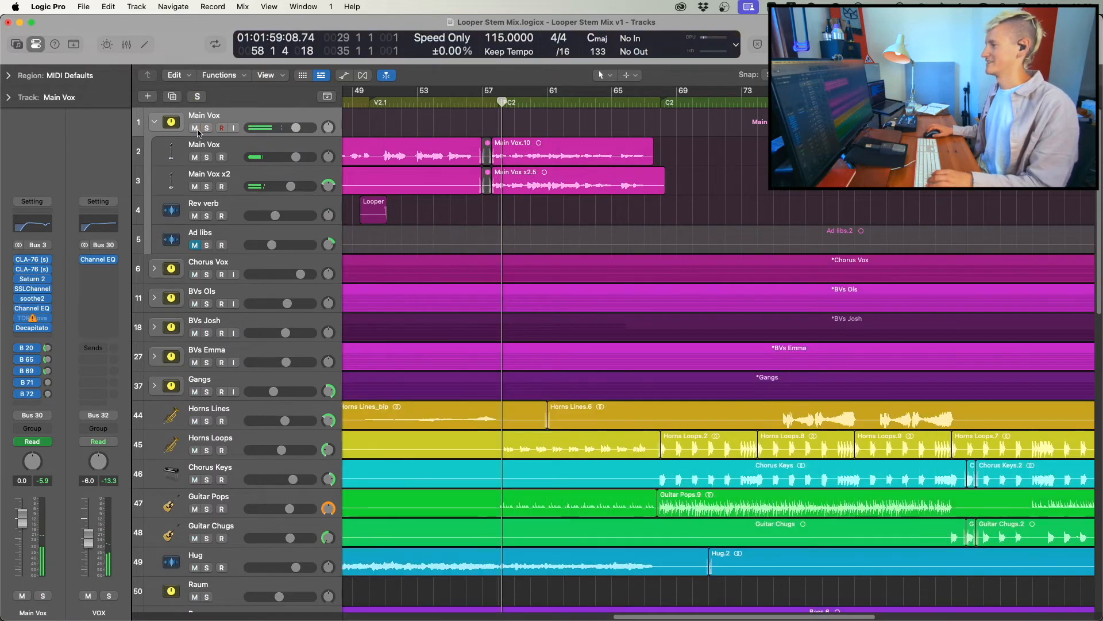
left_click(155, 122)
Audition Guitar Pops and Horns Loops soloed together from bar 58, and clear both solos during playback.
left_click_drag(510, 103, 502, 102)
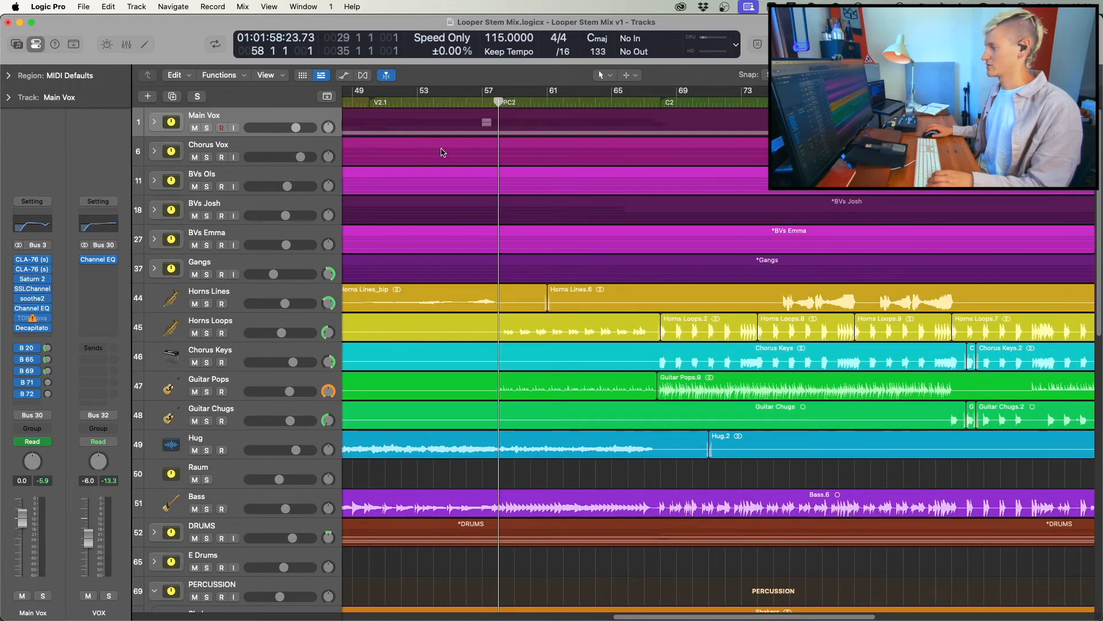
left_click(207, 392)
left_click(207, 333)
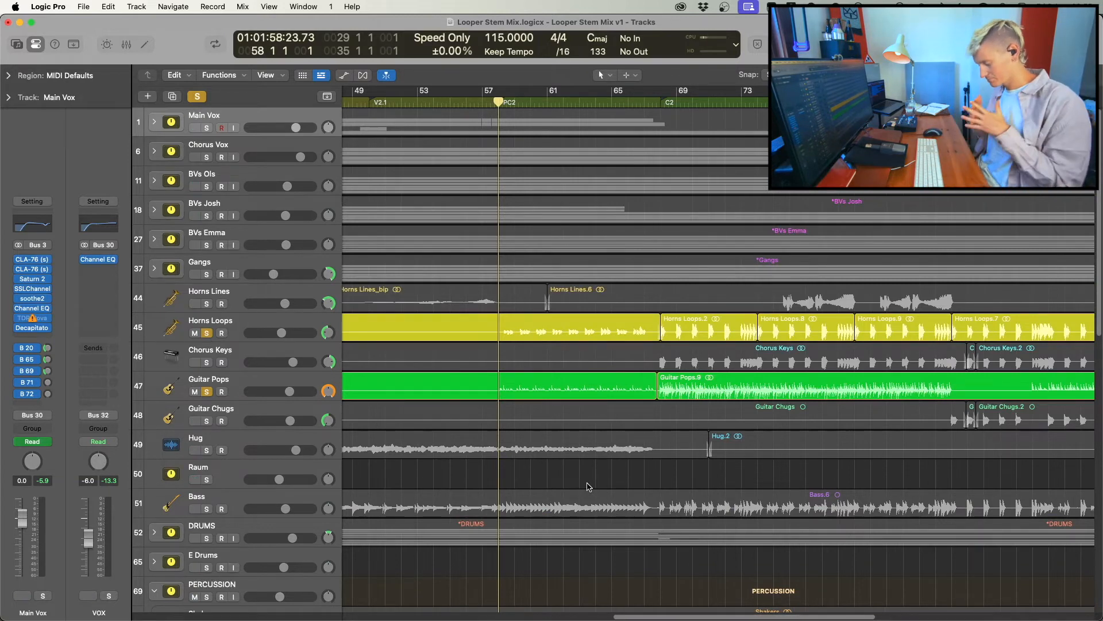
key("space")
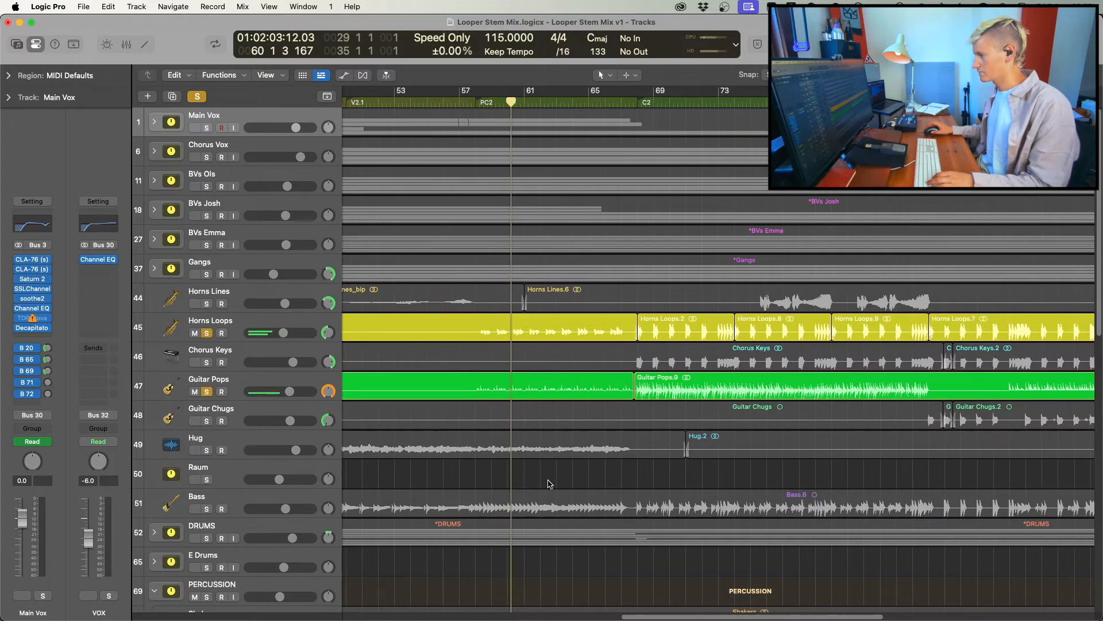
left_click(207, 334, "alt")
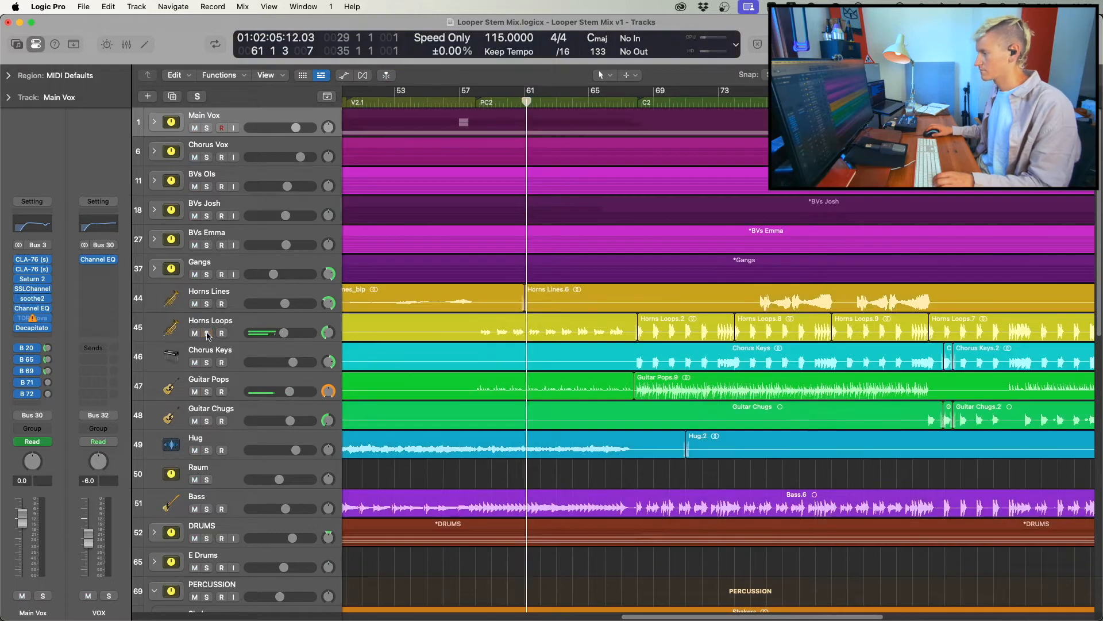
Continue the full mix through pre-chorus 2 and inspect the contents of the Main Vox and track 18 backing vocal stacks, collapsing both again.
scroll(507, 464, "right", 2)
scroll(509, 462, "right", 1)
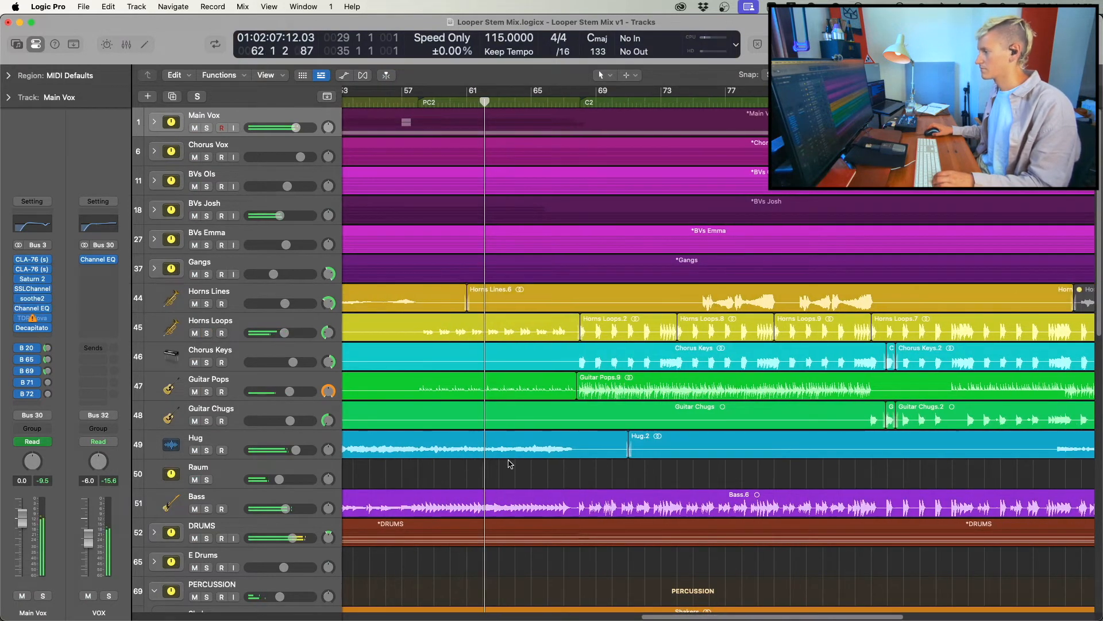
scroll(508, 462, "right", 1)
scroll(510, 463, "down", 3)
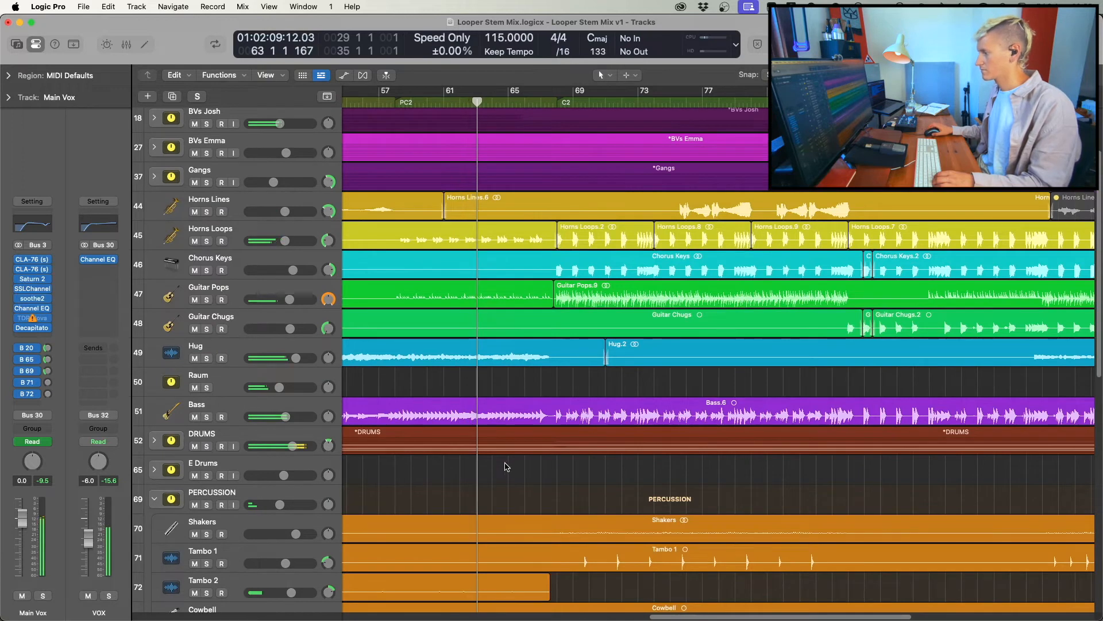
scroll(508, 467, "up", 3)
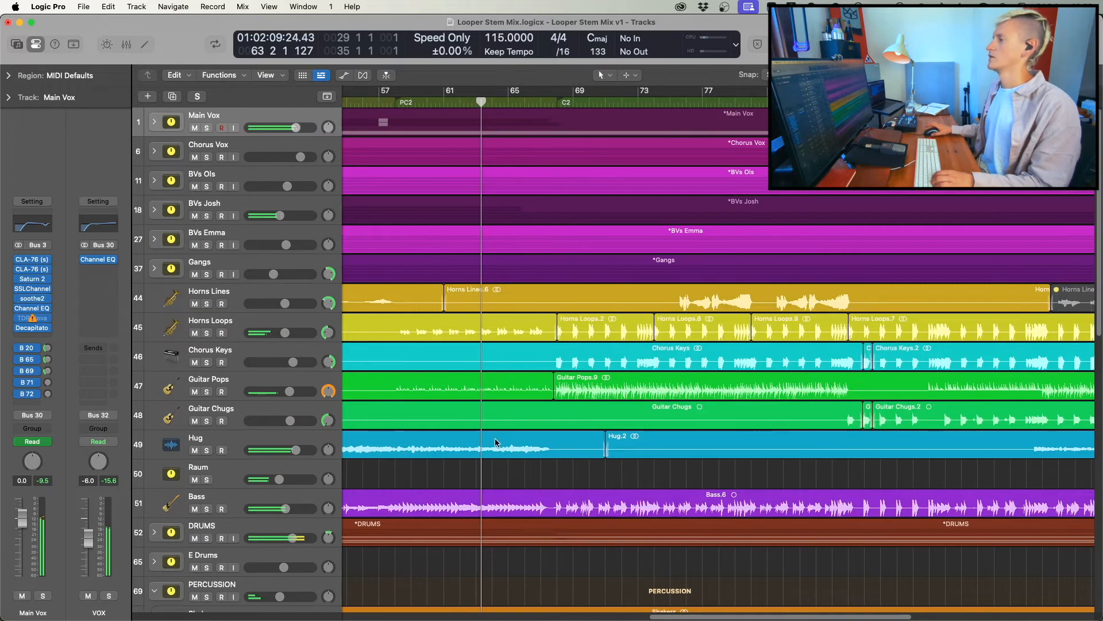
left_click(154, 123)
left_click(154, 328)
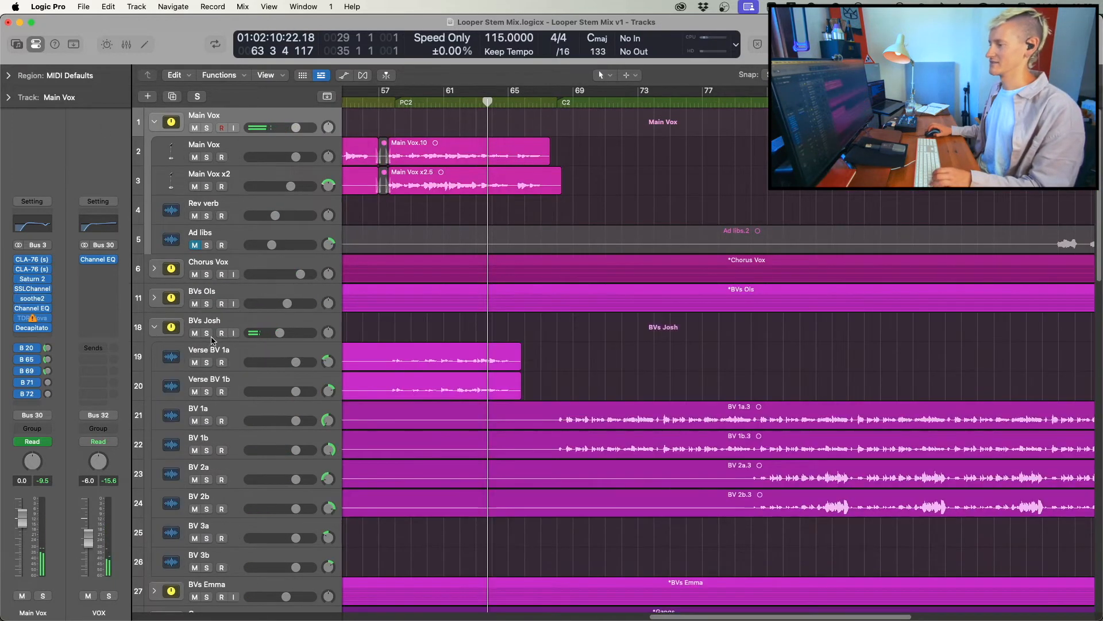
left_click(154, 327)
left_click(154, 122)
Audition Main Vox and the track 18 backing vocals soloed from the start of pre-chorus 2, clear the solos, and briefly show track automation.
left_click(206, 128)
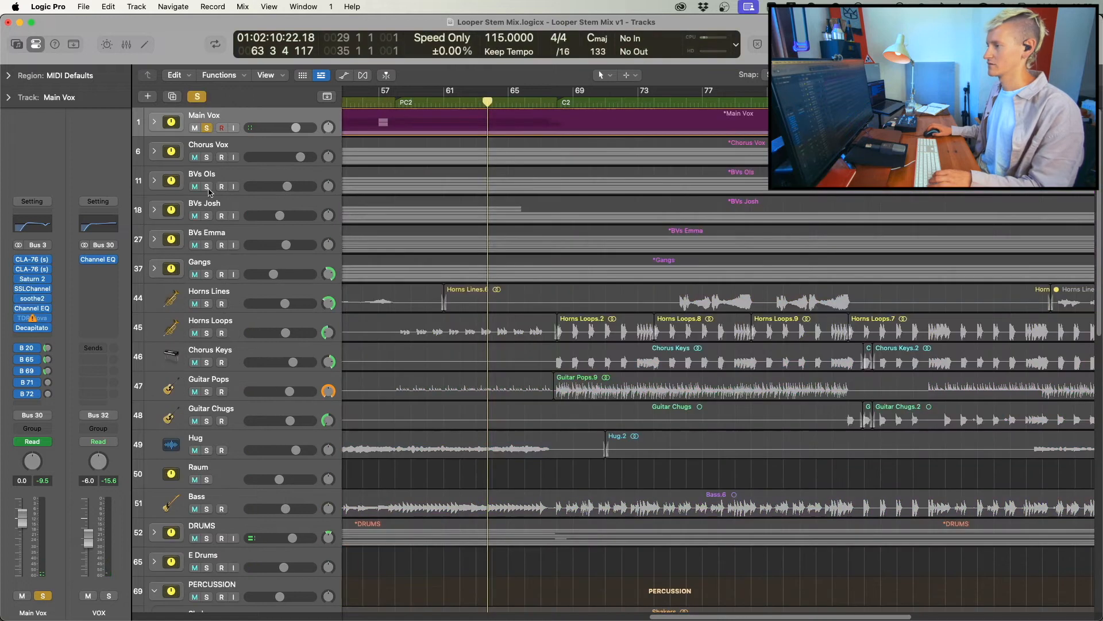
left_click(206, 216)
left_click(394, 101)
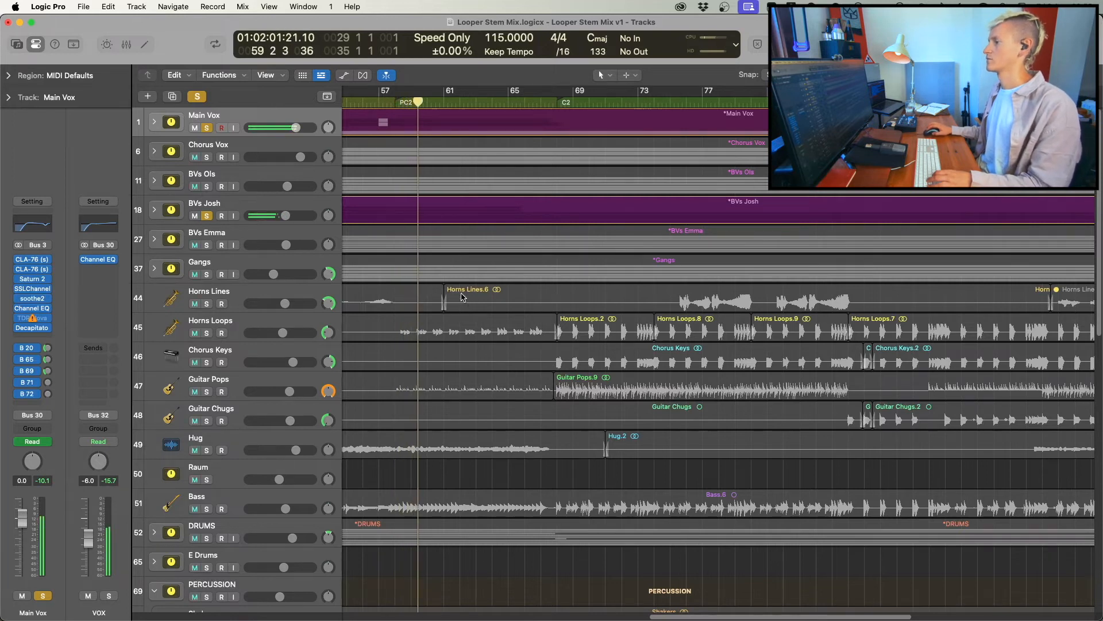
mouse_move(285, 215)
left_mouse_down()
mouse_move(307, 216)
mouse_move(296, 215)
left_mouse_up()
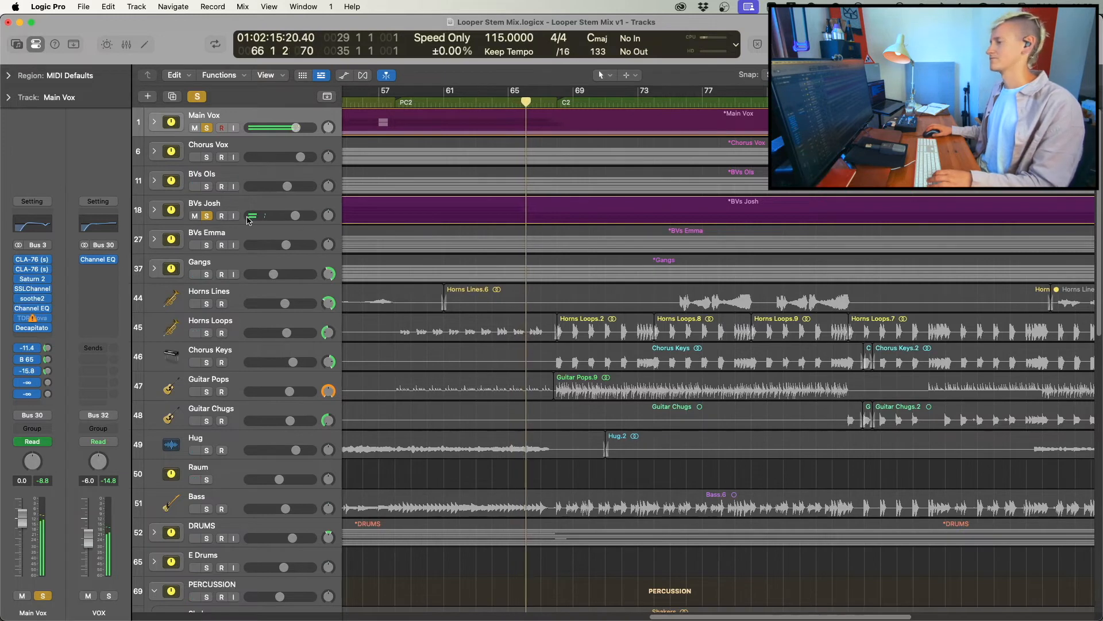
left_click(208, 216)
key("a")
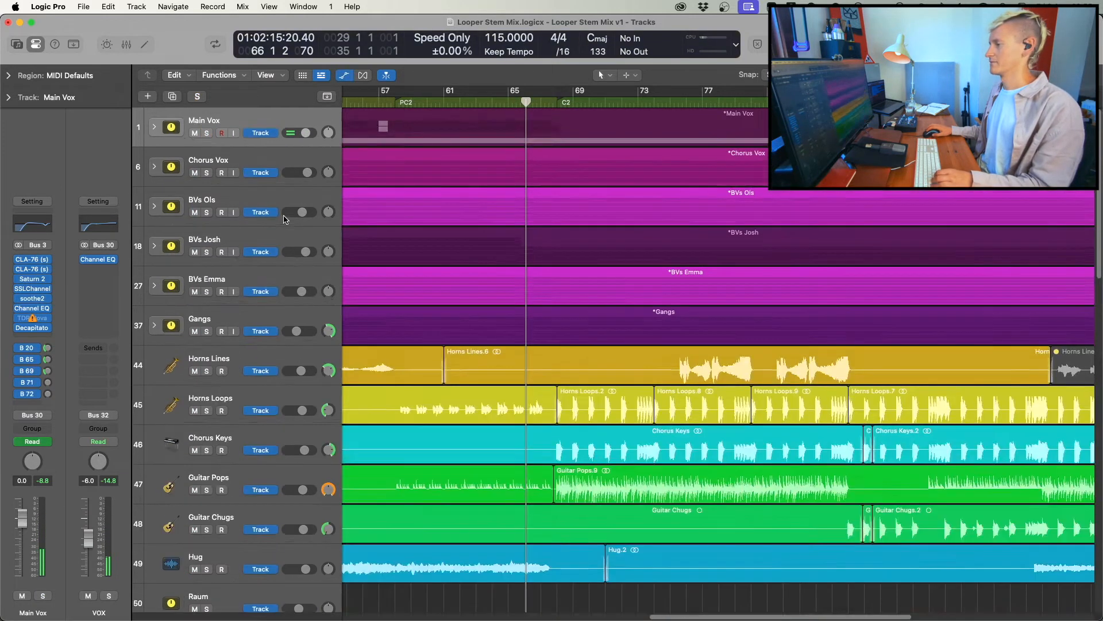
key("a")
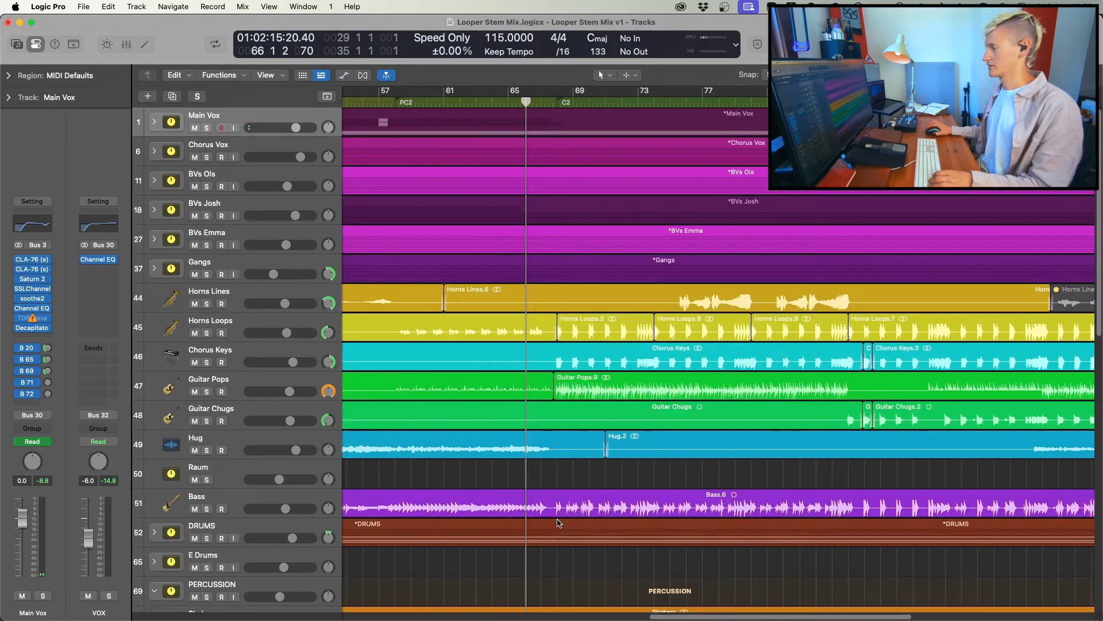
Compare the mix with Big Maracas 06 unmuted and muted, playing from just before bar 58.
scroll(528, 478, "down", 4)
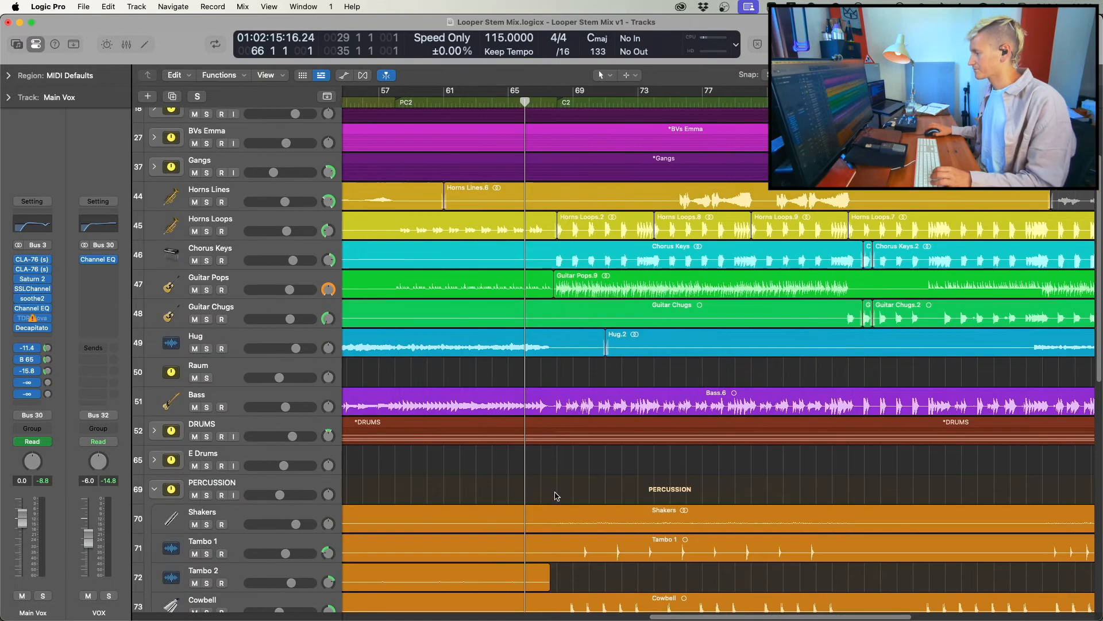
scroll(556, 494, "right", 3)
scroll(555, 492, "down", 20)
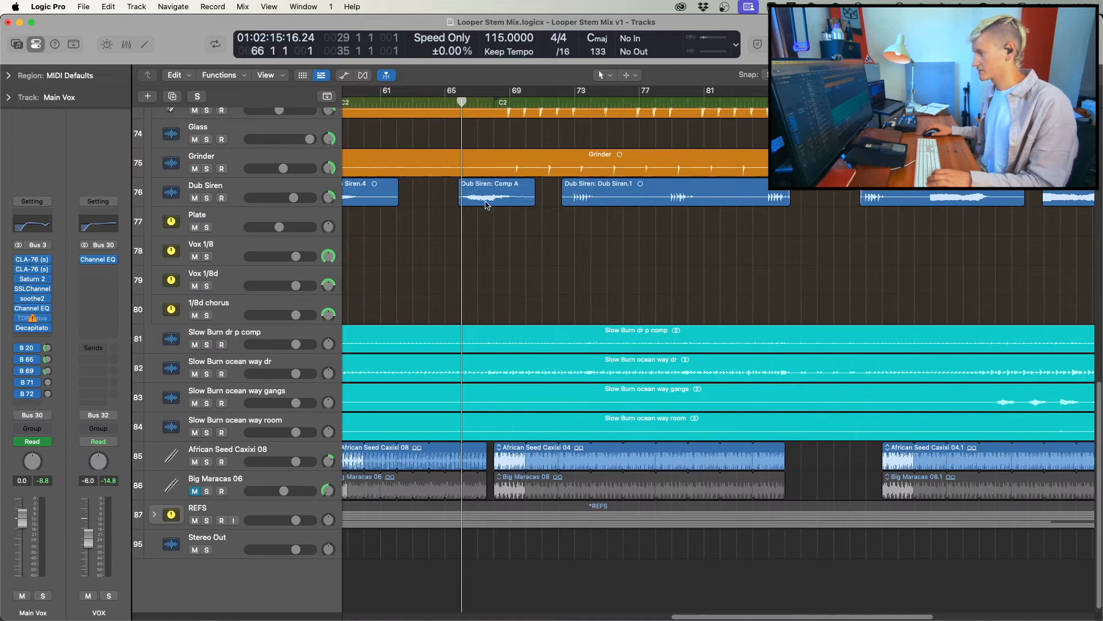
scroll(532, 426, "up", 6)
scroll(537, 526, "down", 4)
left_click(194, 547)
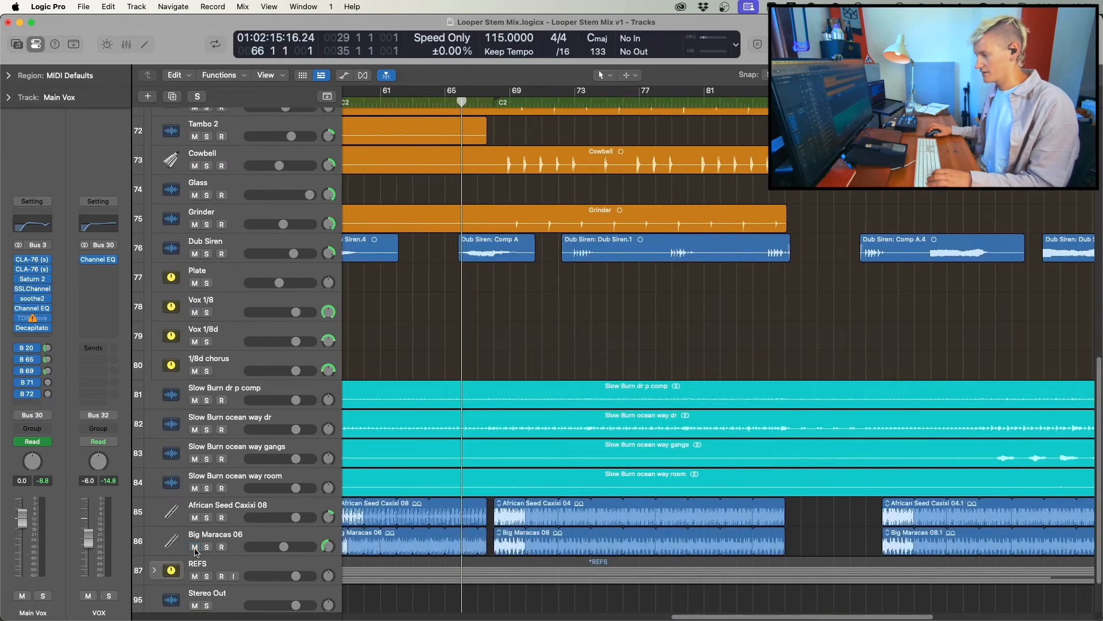
scroll(423, 600, "left", 3)
left_click(396, 591)
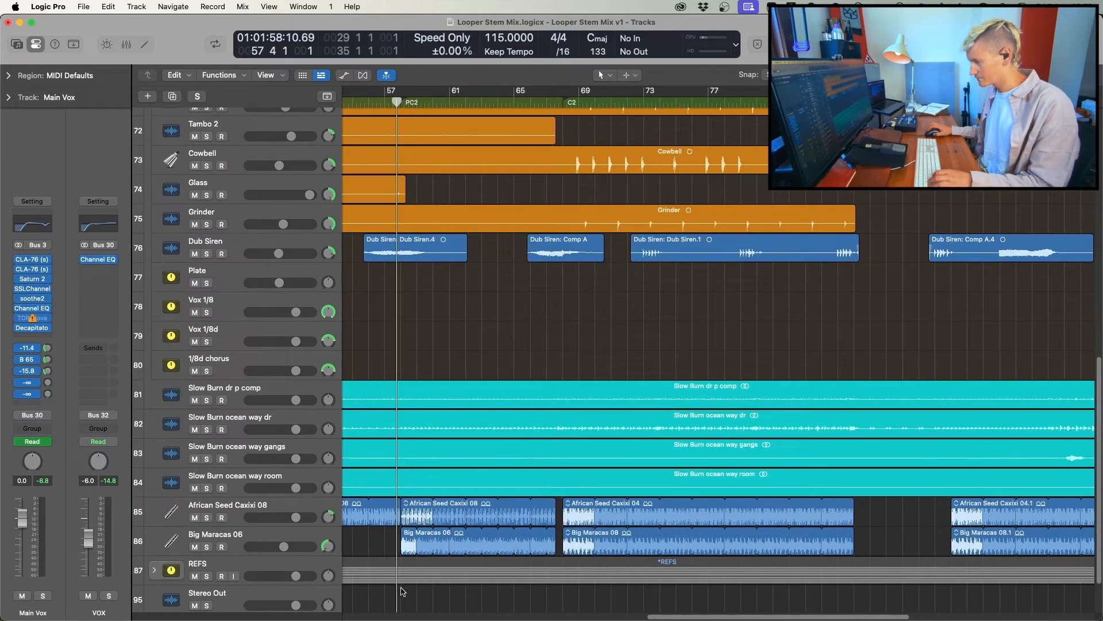
left_click(192, 547)
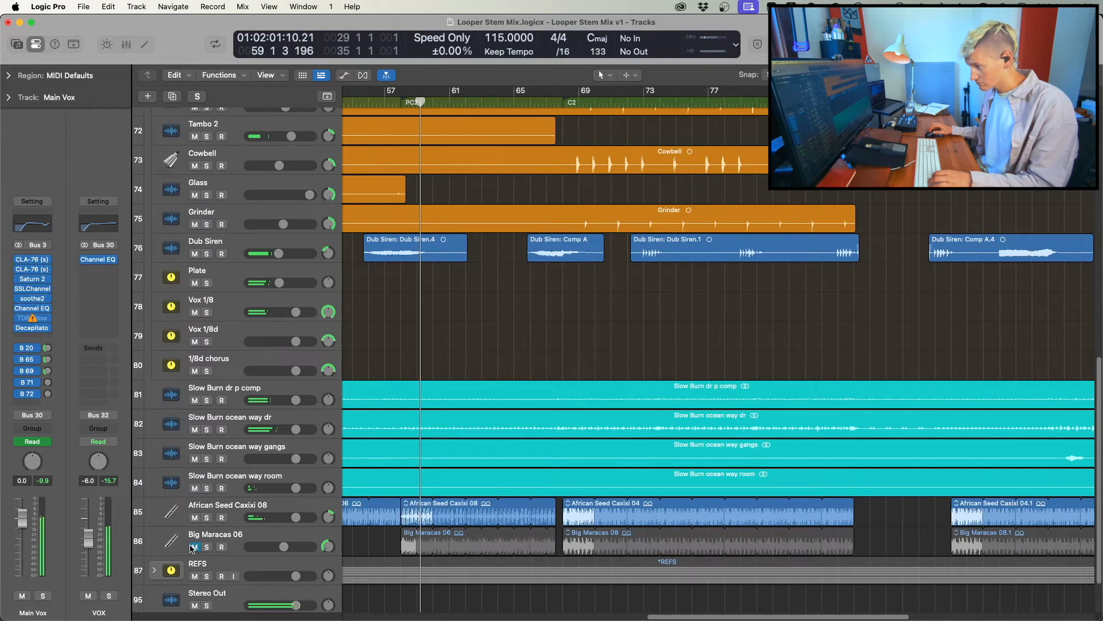
Unmute Big Maracas 06 and briefly toggle its solo during pre-chorus 2 playback.
left_click(193, 547)
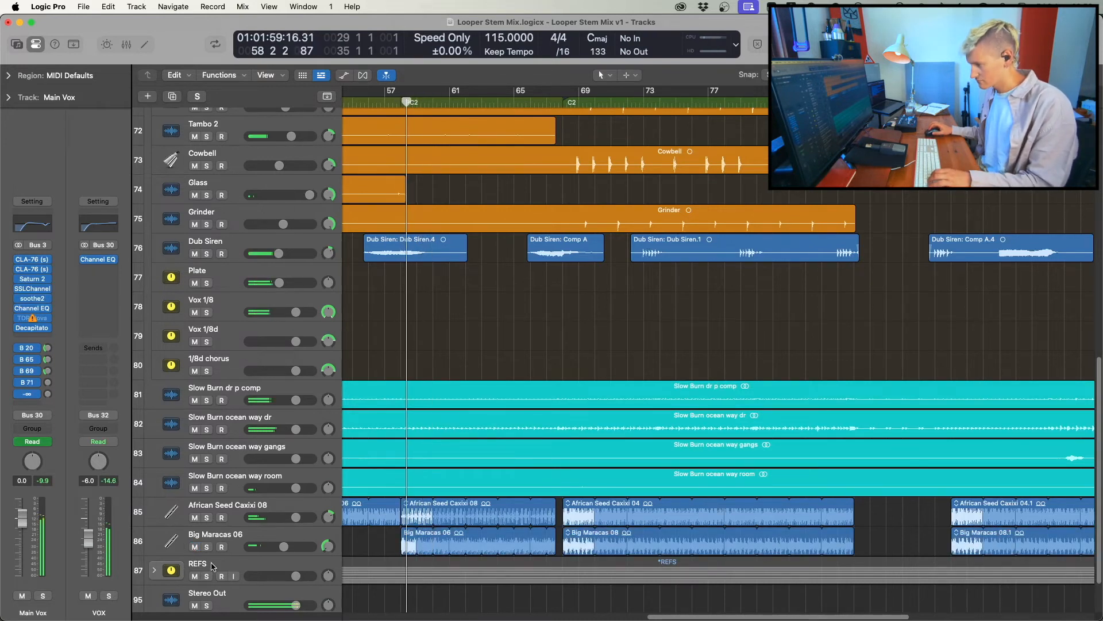
left_click(233, 533)
key("s")
key("s")
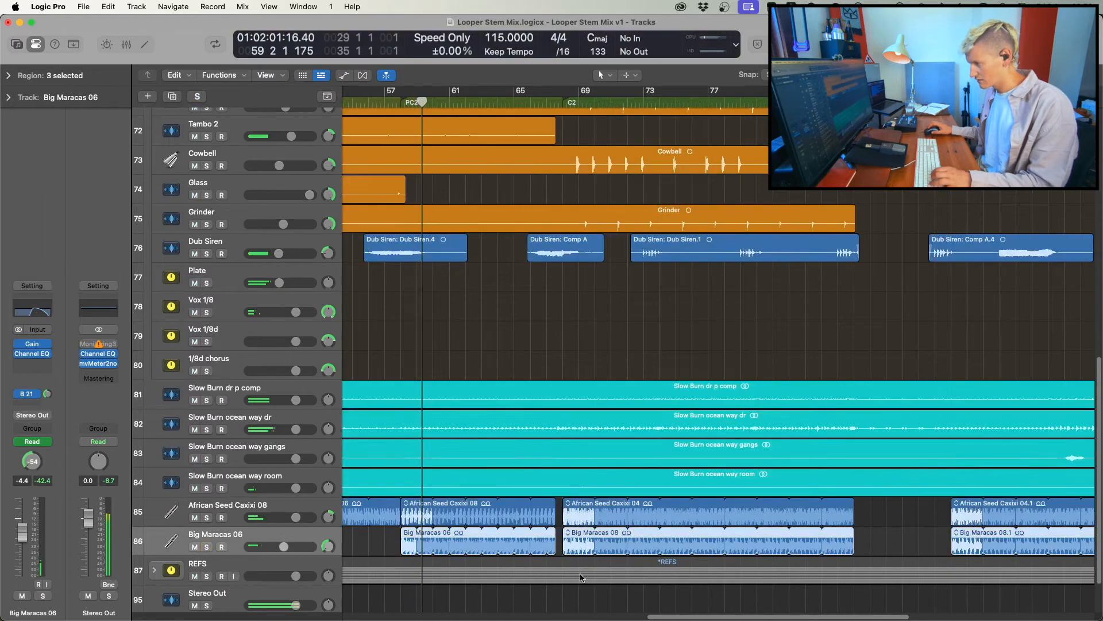
Play the full mix from the end of pre-chorus 2 into chorus 2, reviewing the tracks from percussion up to vocals.
left_click(463, 592)
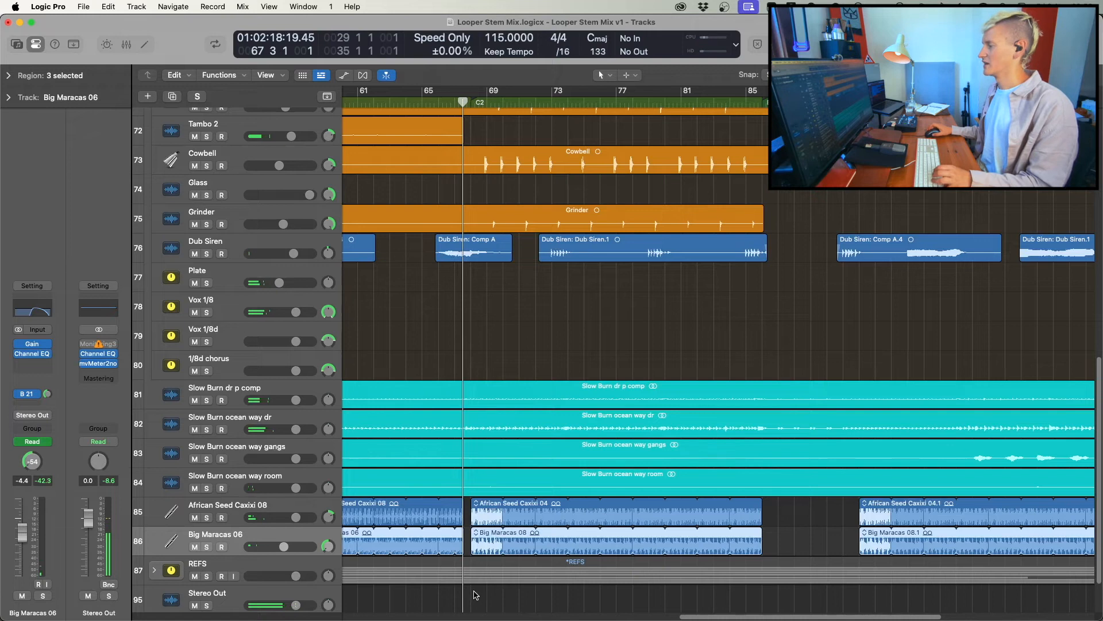
left_click(423, 599)
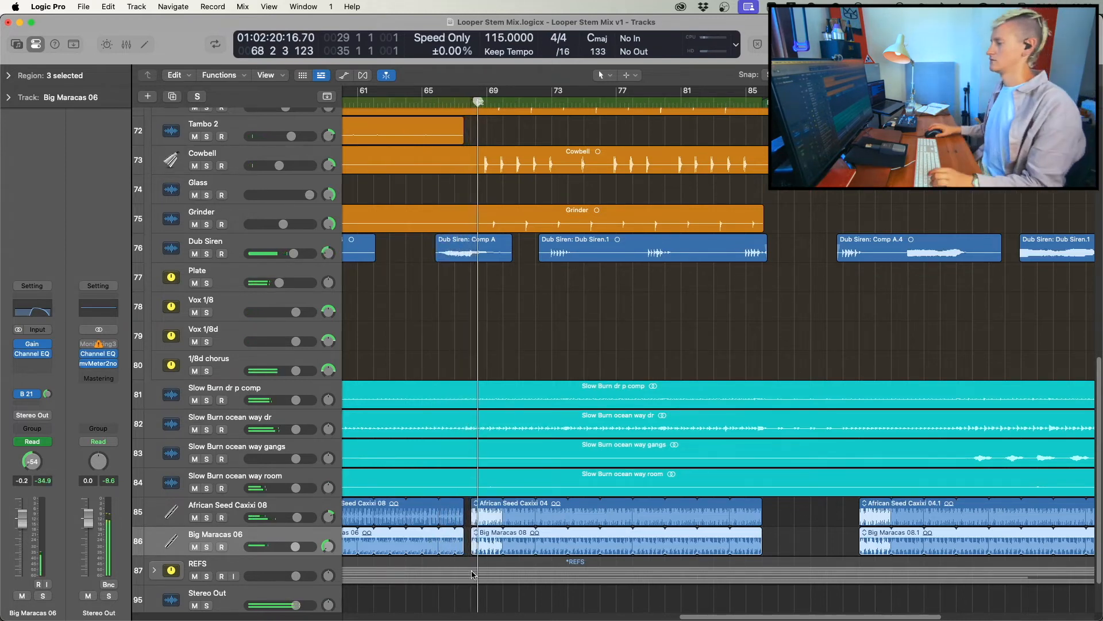
scroll(517, 490, "up", 1)
scroll(518, 490, "up", 15)
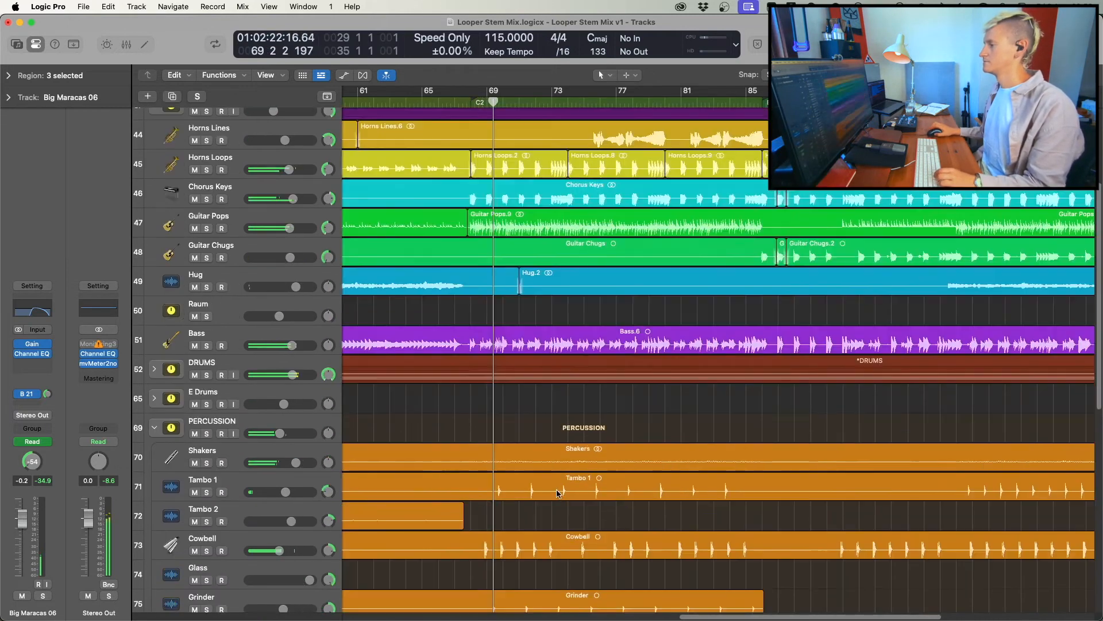
scroll(557, 488, "right", 5)
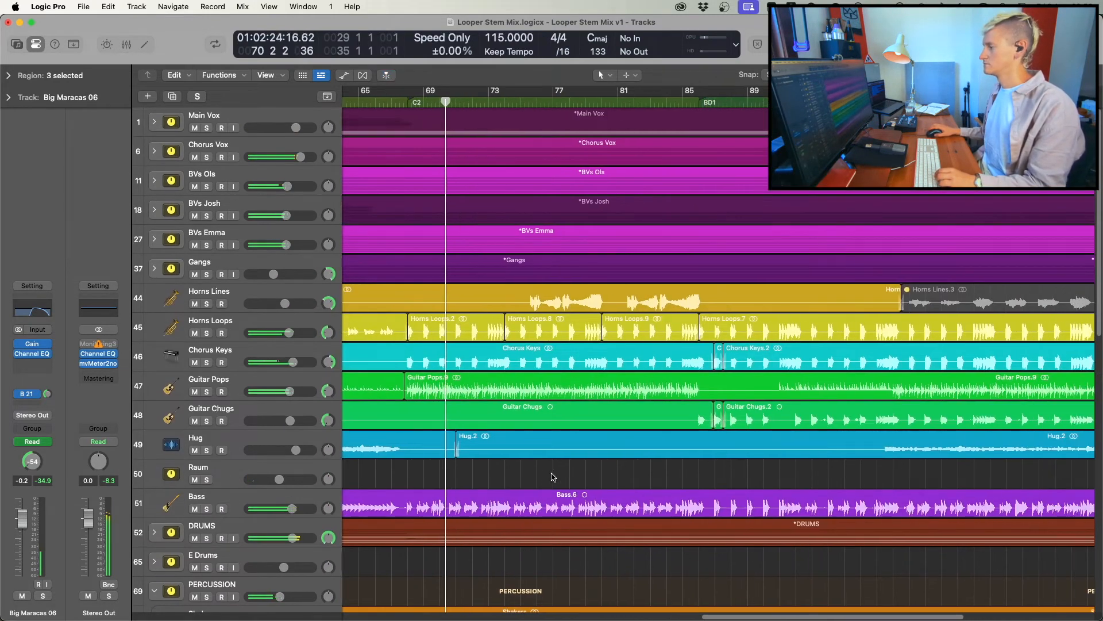
left_click(541, 467)
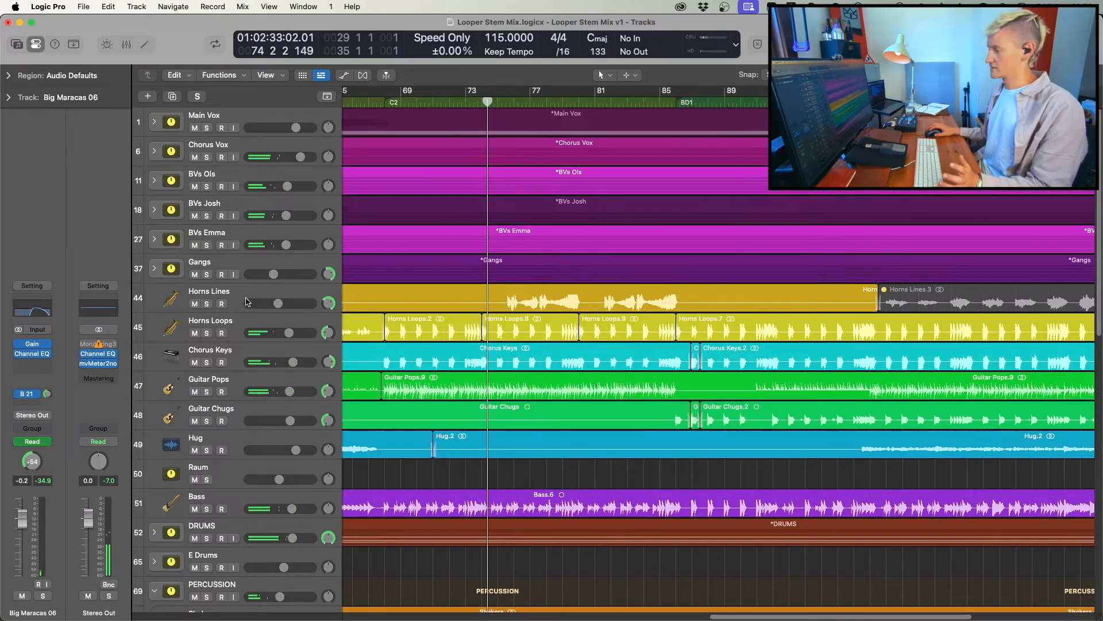
Solo Horns Lines and Horns Loops and audition them together through chorus 2 from around bar 74.
left_click(207, 304)
left_click(206, 333)
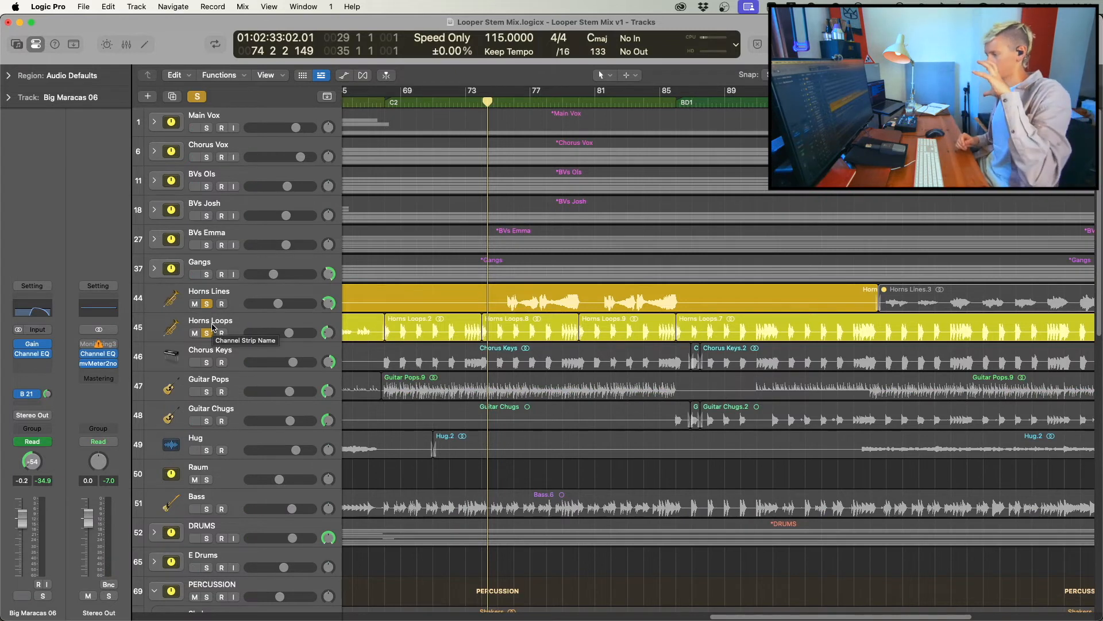
key("comma")
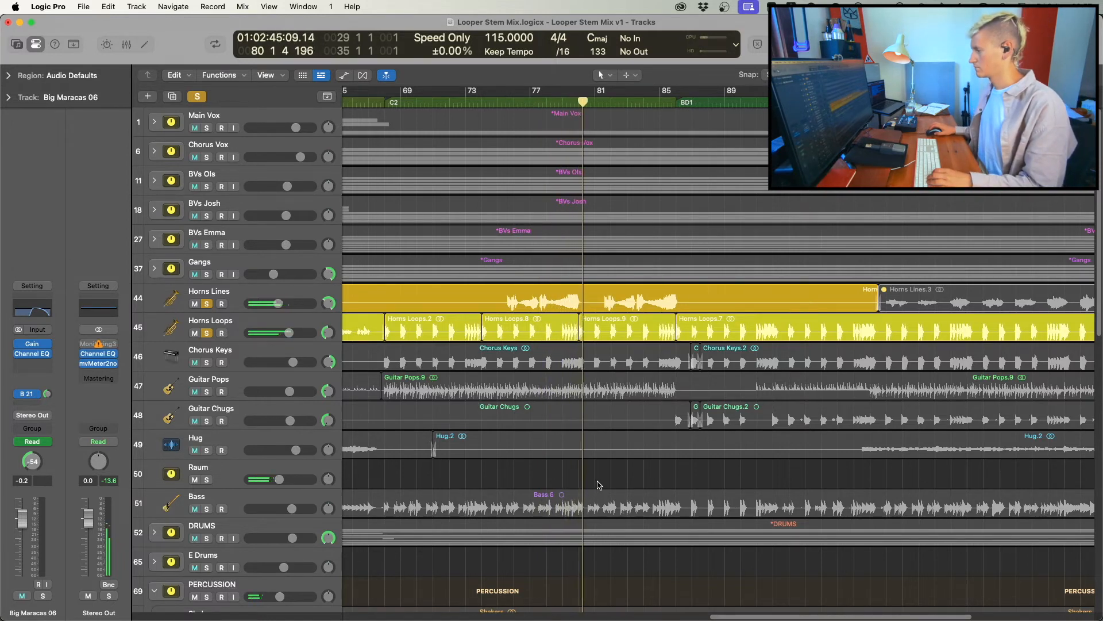
Show track automation, display the Insert 3 Bypass (Single EQ) lane on Horns Loops, and hide automation again.
key("a")
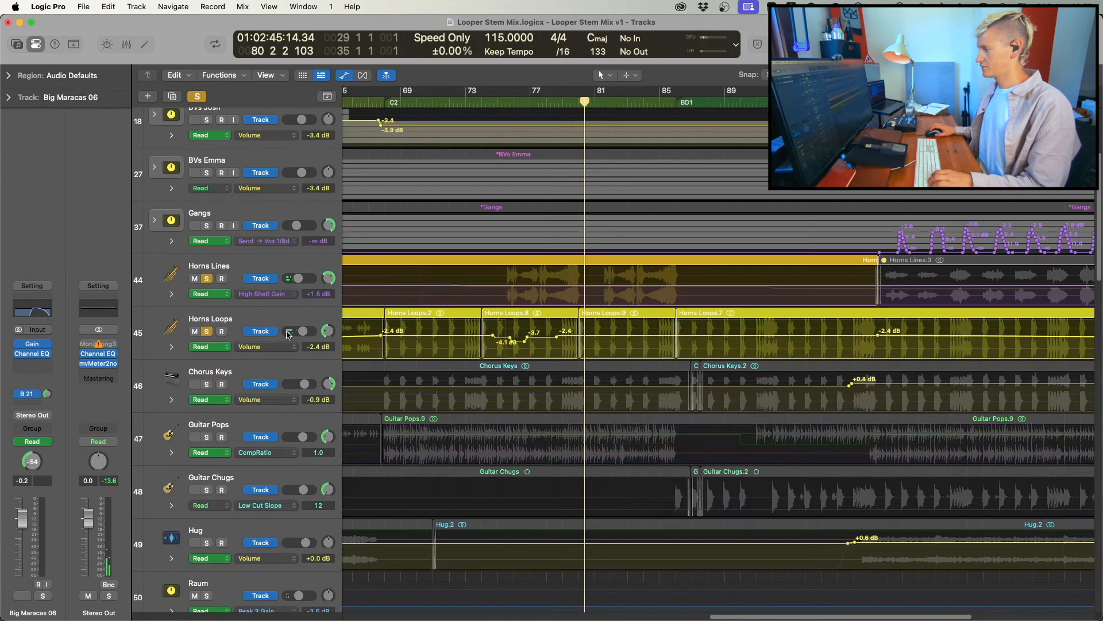
left_click(267, 347)
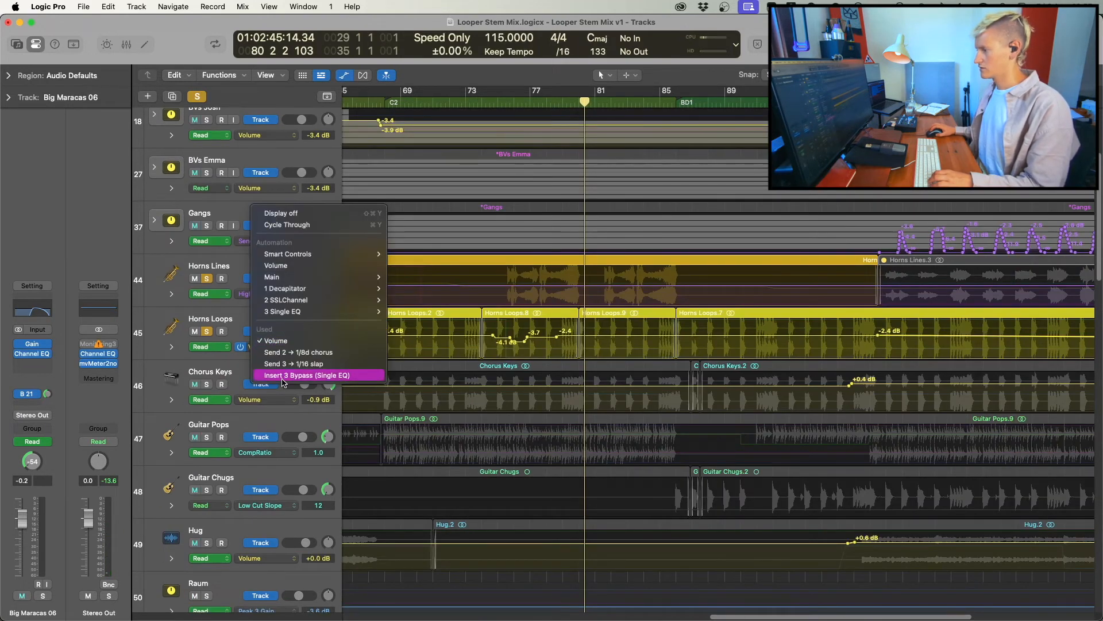
left_click(283, 376)
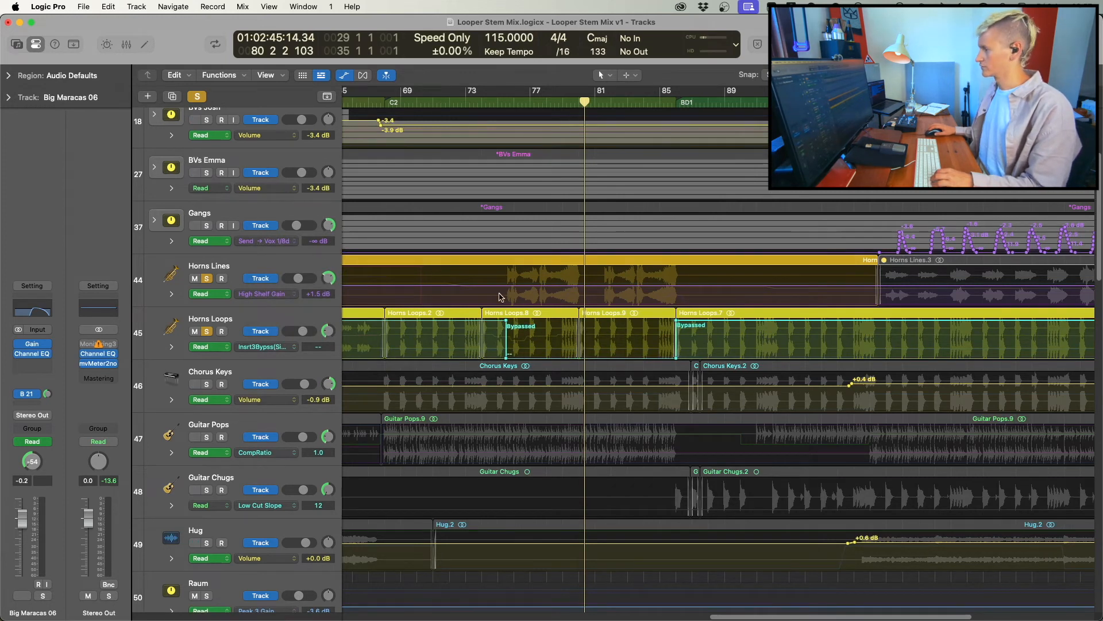
key("a")
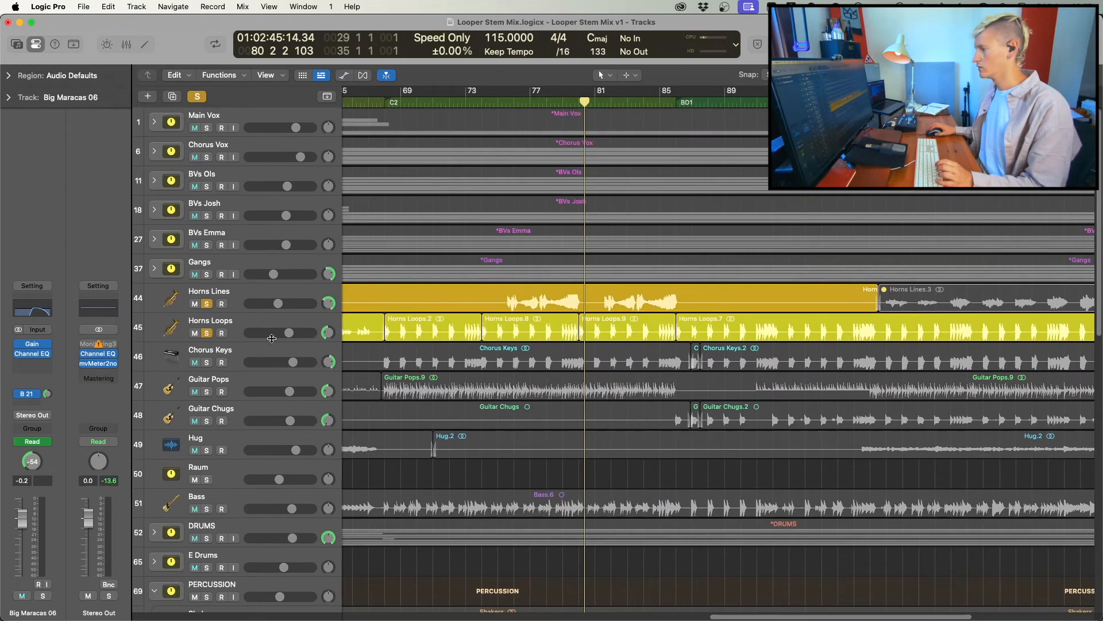
Unsolo Horns Lines to audition Horns Loops alone in chorus 2, clear its solo, and return the playhead to bar 74.
left_click(207, 305)
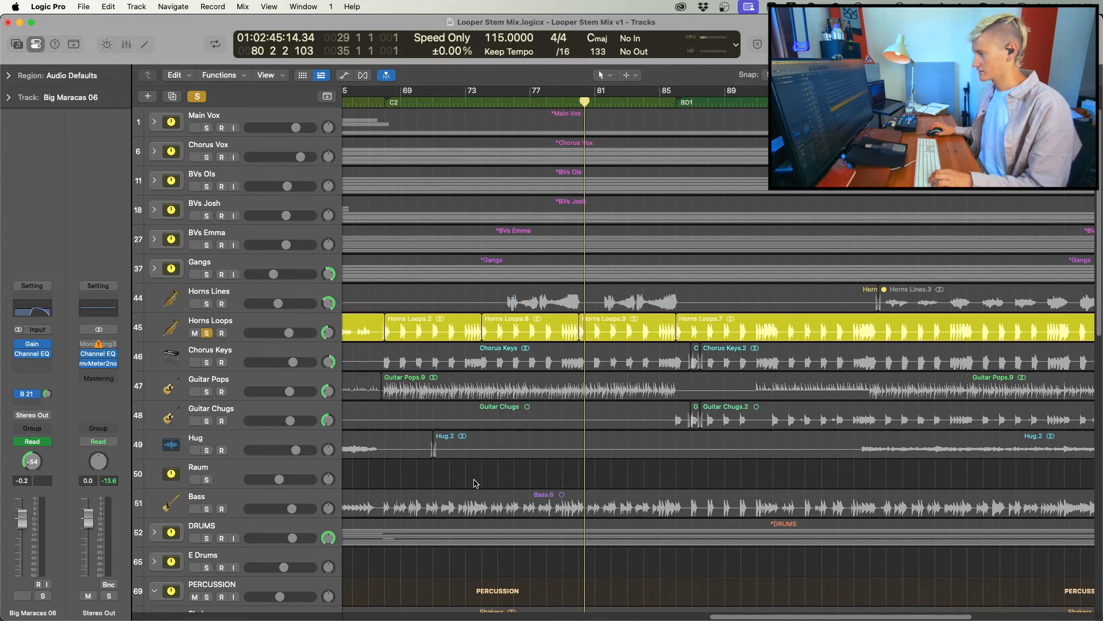
left_click(474, 481)
key("space")
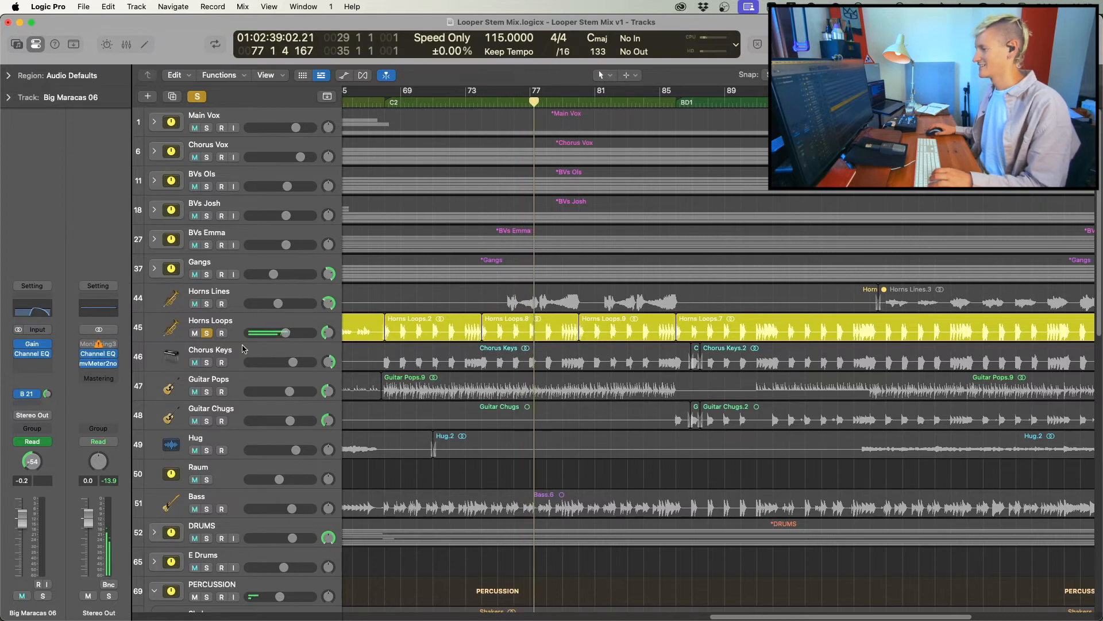
left_click(207, 333)
left_click(481, 484)
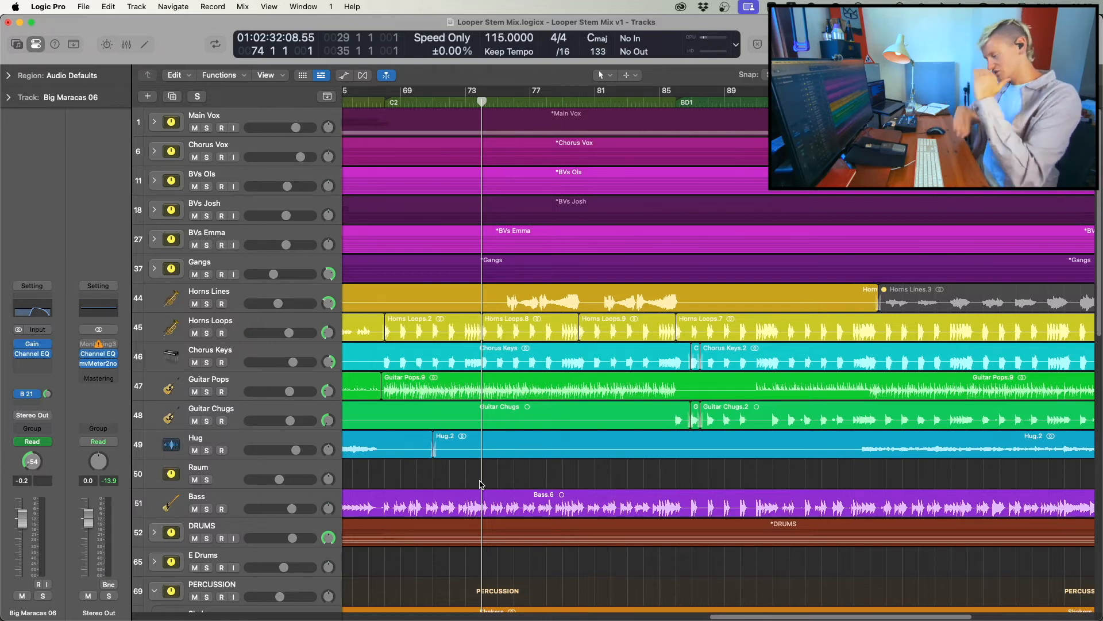
Look over the chorus 2 arrangement from percussion up to the vocal stacks and play the full mix from bar 74.
scroll(481, 484, "down", 10)
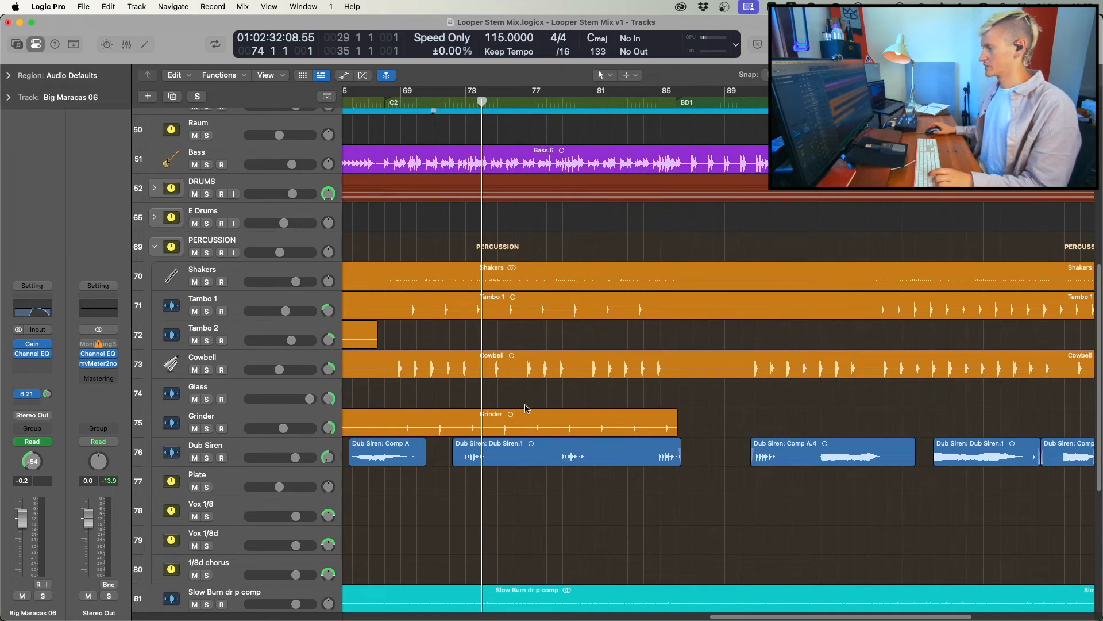
scroll(534, 440, "up", 3)
scroll(558, 514, "down", 5)
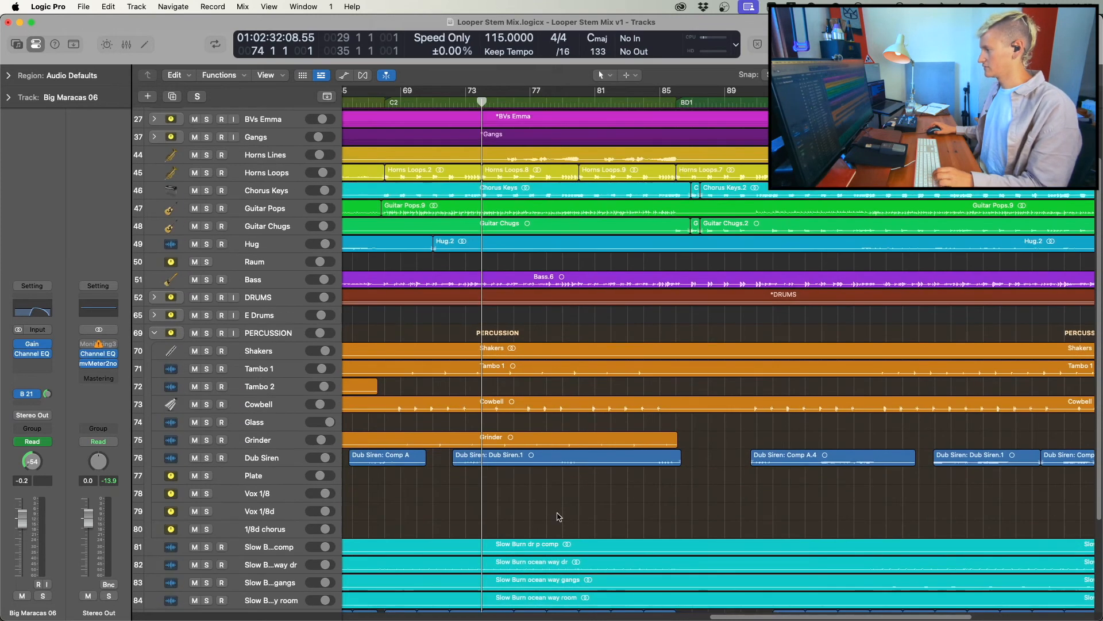
scroll(557, 515, "up", 3)
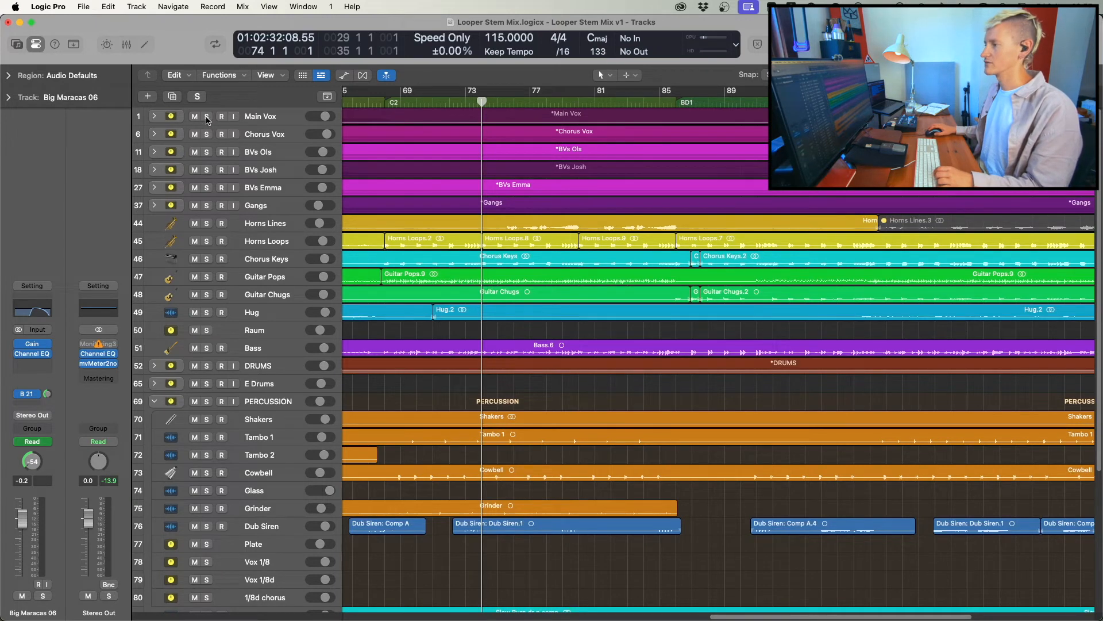
scroll(487, 355, "up", 5)
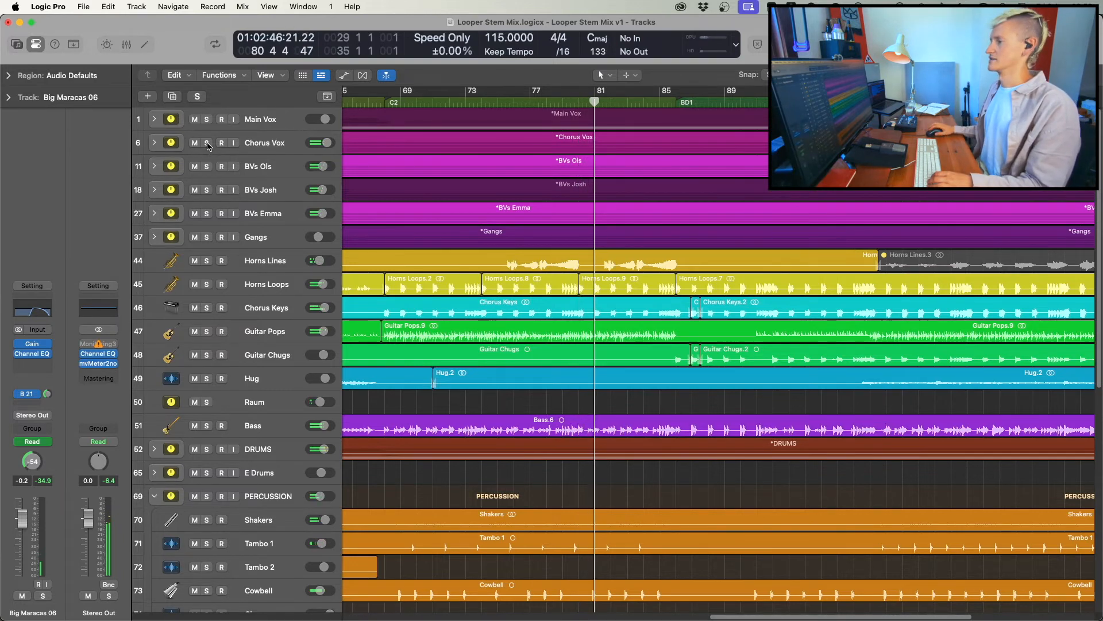
Audition the Chorus Vox, all backing vocal and Gangs stacks soloed together from just before bar 79, and clear the solos.
left_click_drag(207, 143, 207, 246)
left_click(561, 101)
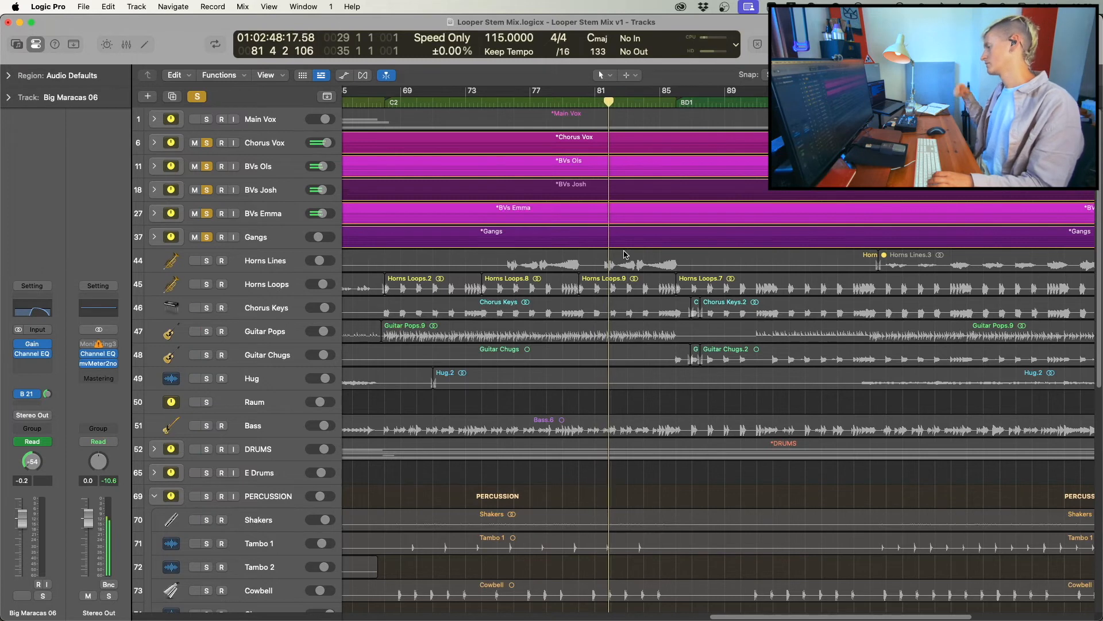
key("ctrl+alt+super+s")
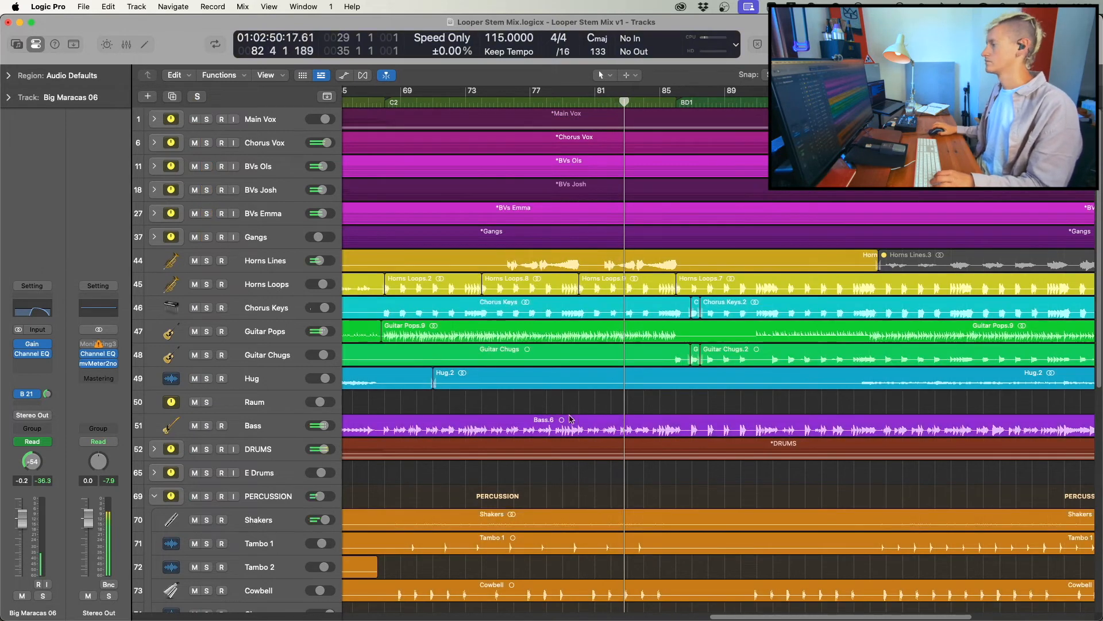
Follow the full mix from chorus 2 into BD1, look over its tracks, and set the playhead to bar 86.
scroll(571, 420, "right", 5)
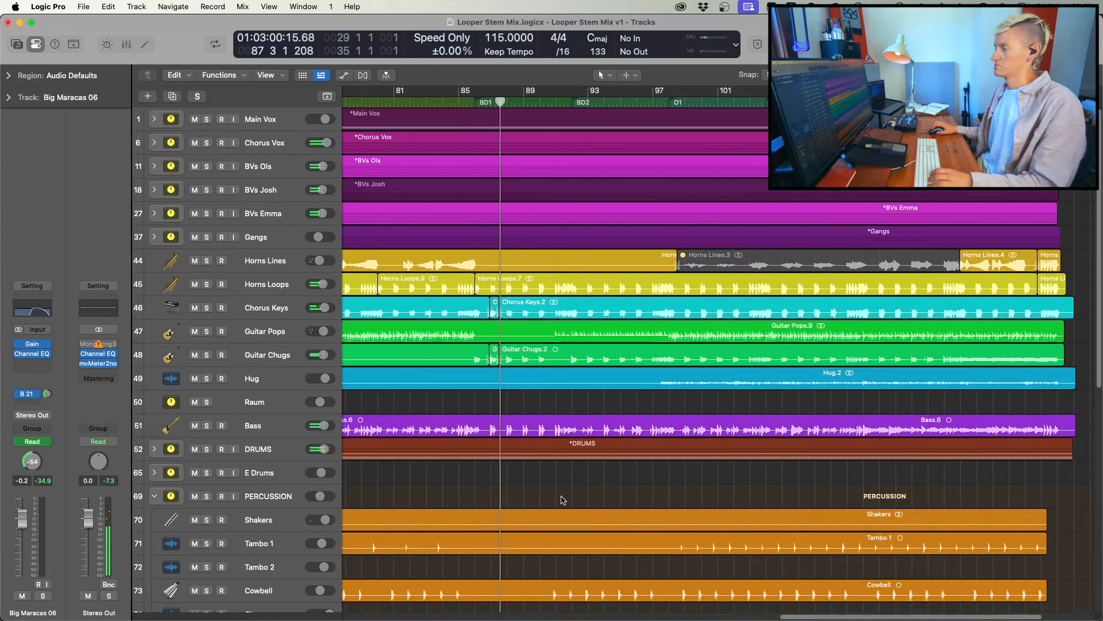
scroll(562, 499, "down", 10)
scroll(194, 138, "up", 10)
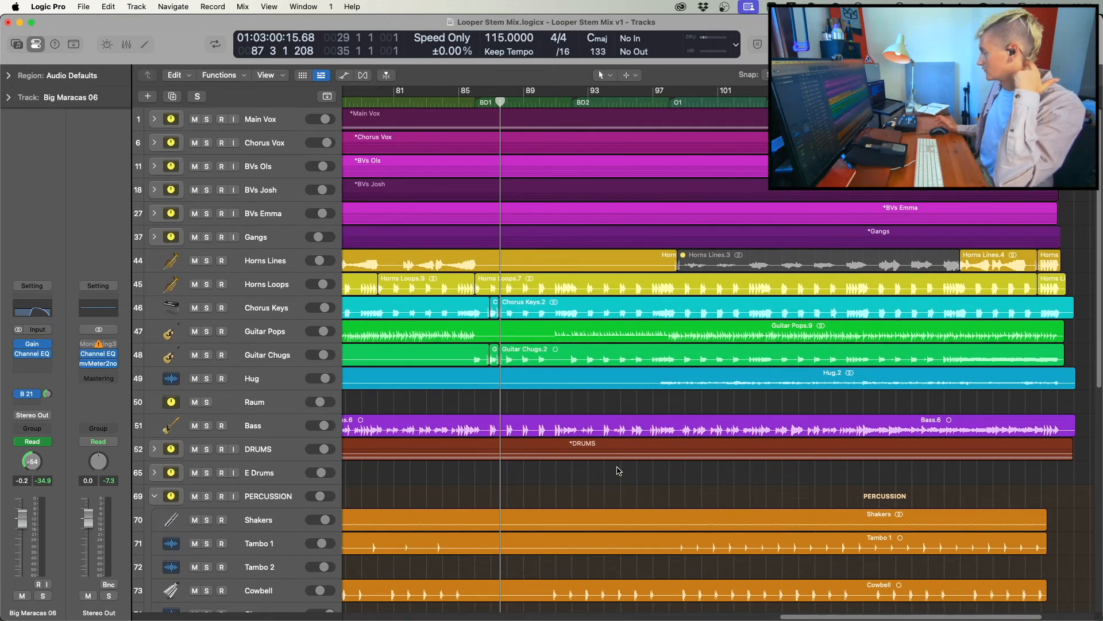
left_click(472, 472)
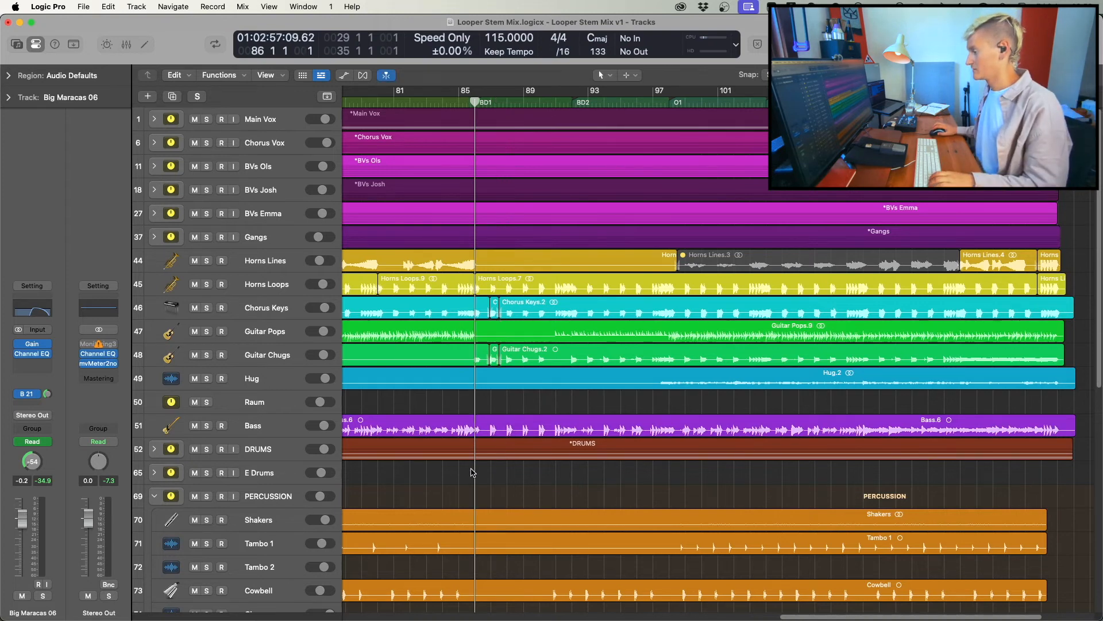
Examine which vocal, instrument, percussion and caxixi and maracas loop tracks have regions at the start of BD1.
scroll(500, 500, "down", 10)
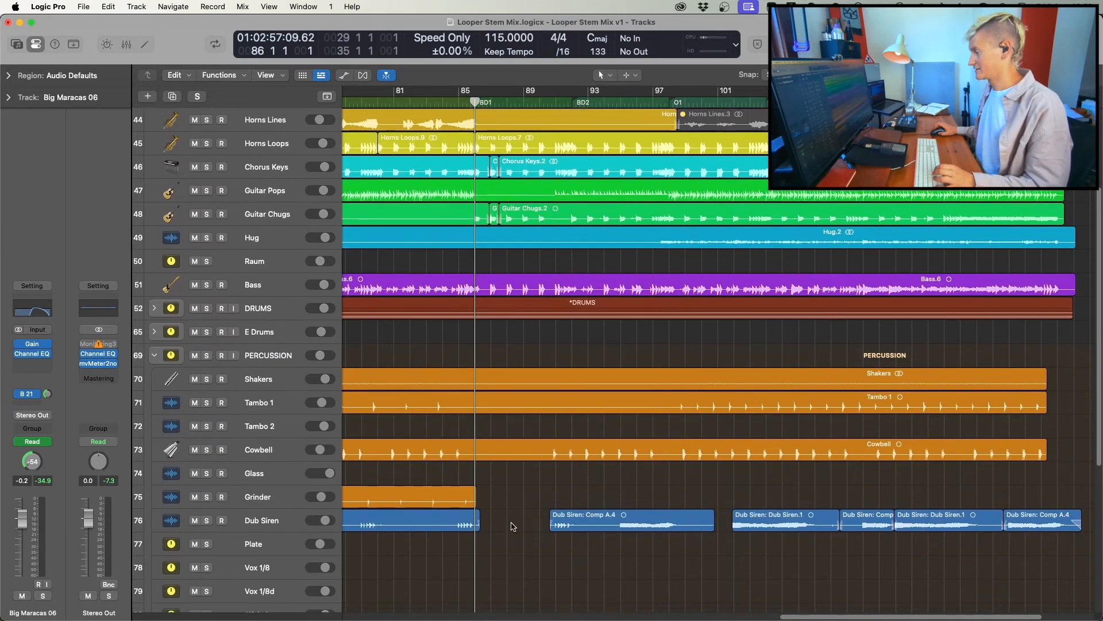
scroll(529, 538, "up", 6)
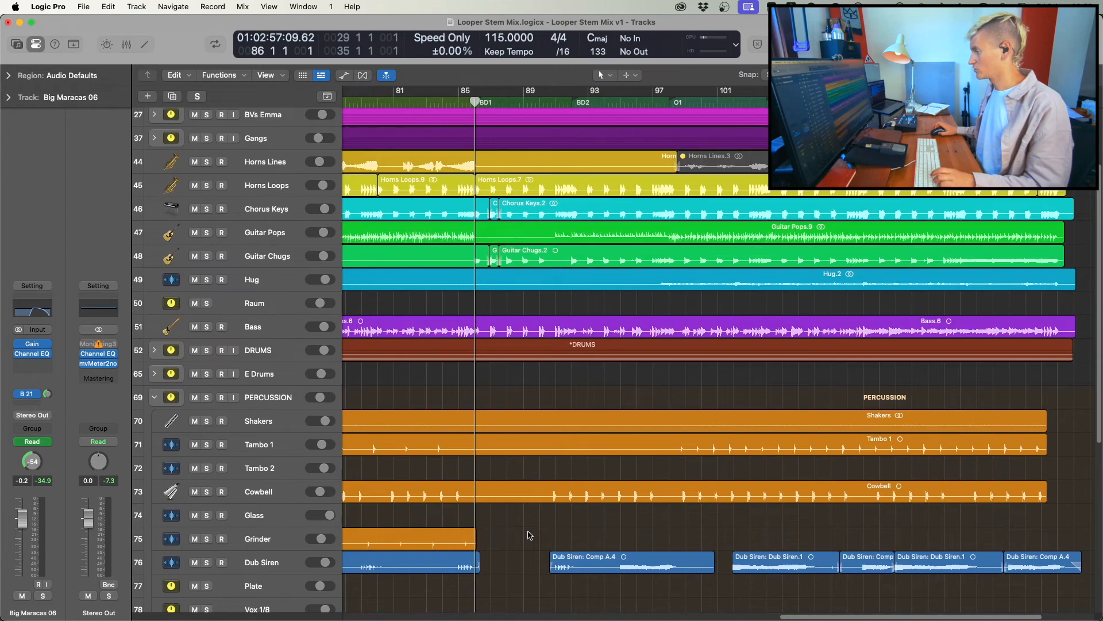
scroll(529, 534, "up", 2)
scroll(530, 532, "up", 2)
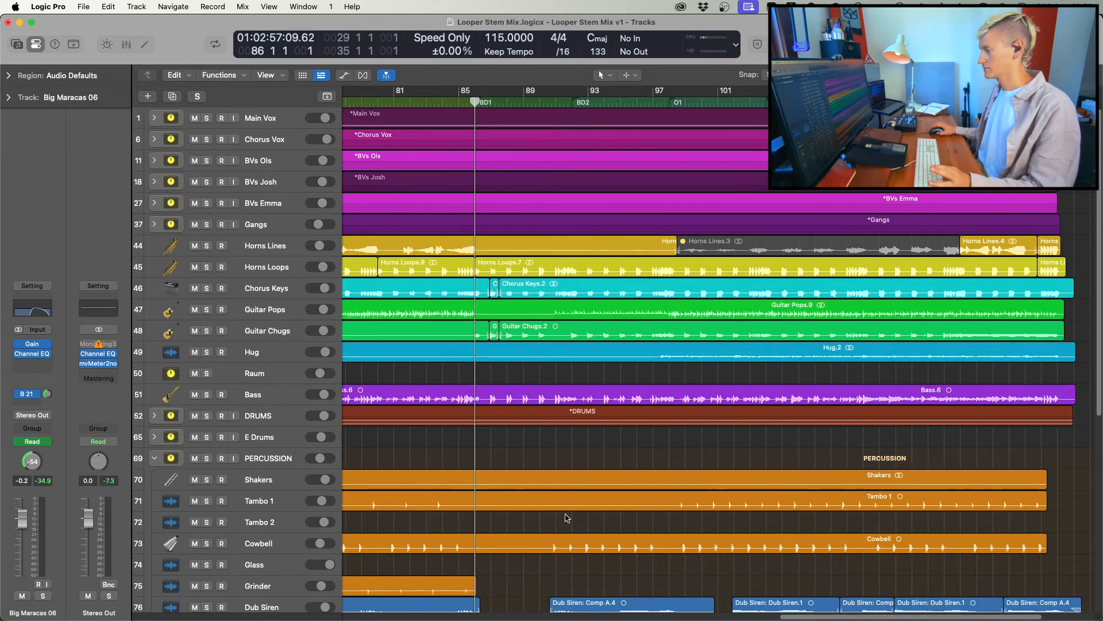
scroll(568, 517, "down", 5)
scroll(540, 545, "down", 5)
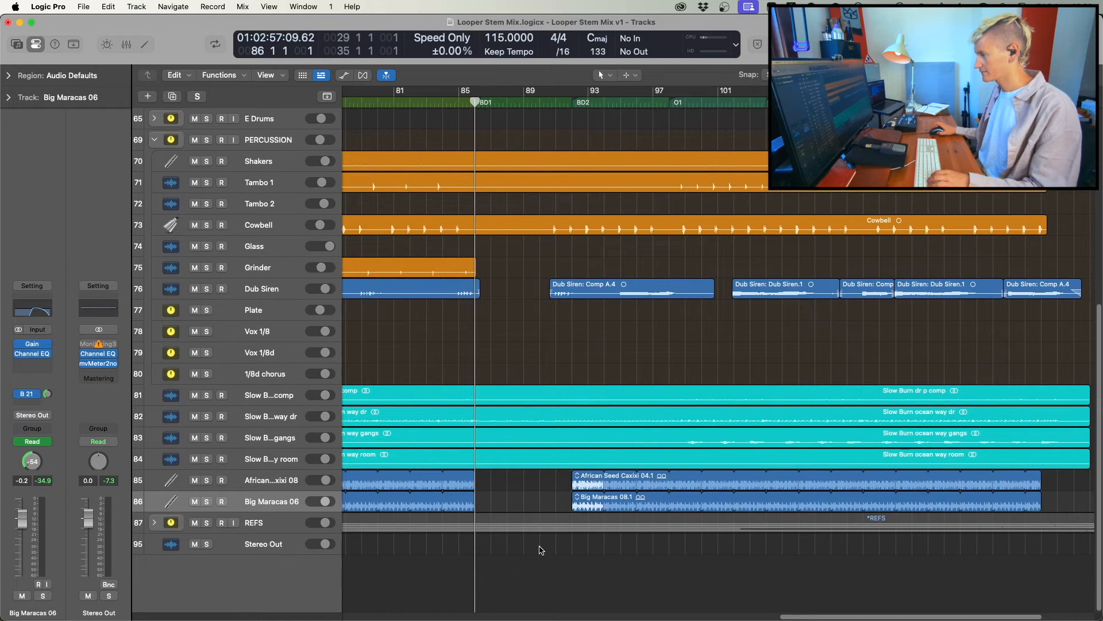
scroll(543, 547, "up", 6)
Play the full mix from bar 86 through BD1 and BD2 into O1, reviewing the percussion, instrument and vocal tracks.
key("space")
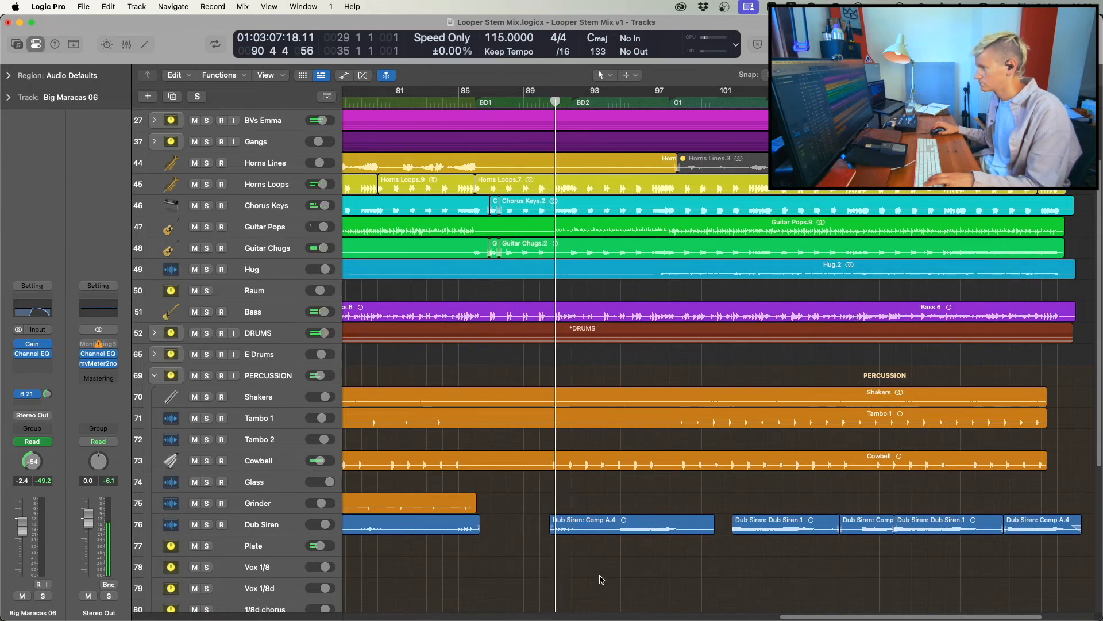
scroll(601, 577, "up", 2)
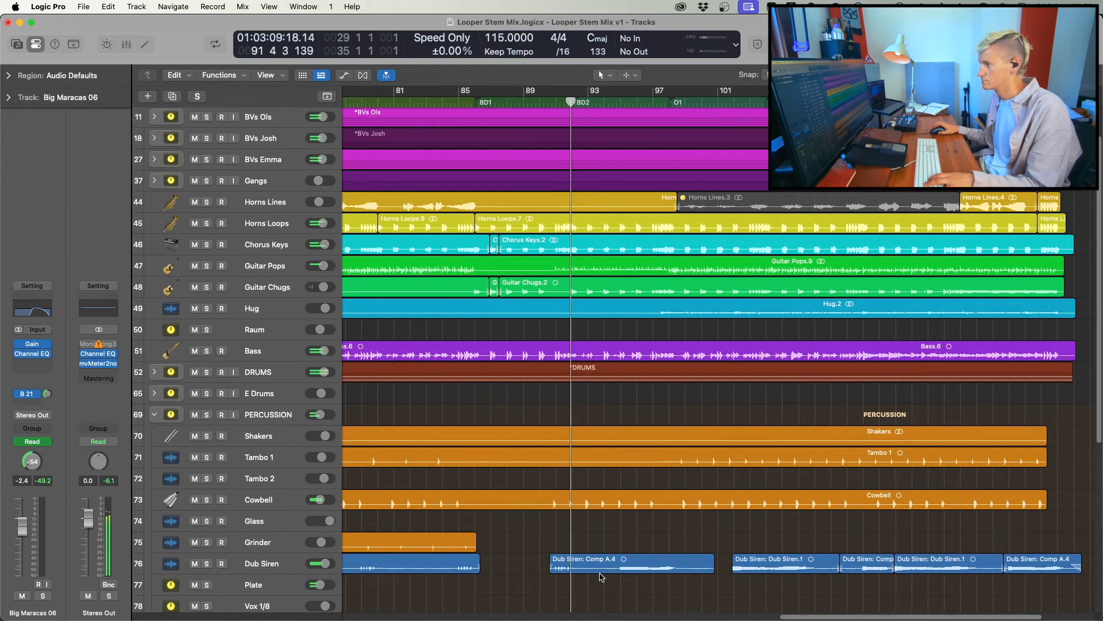
scroll(615, 577, "up", 2)
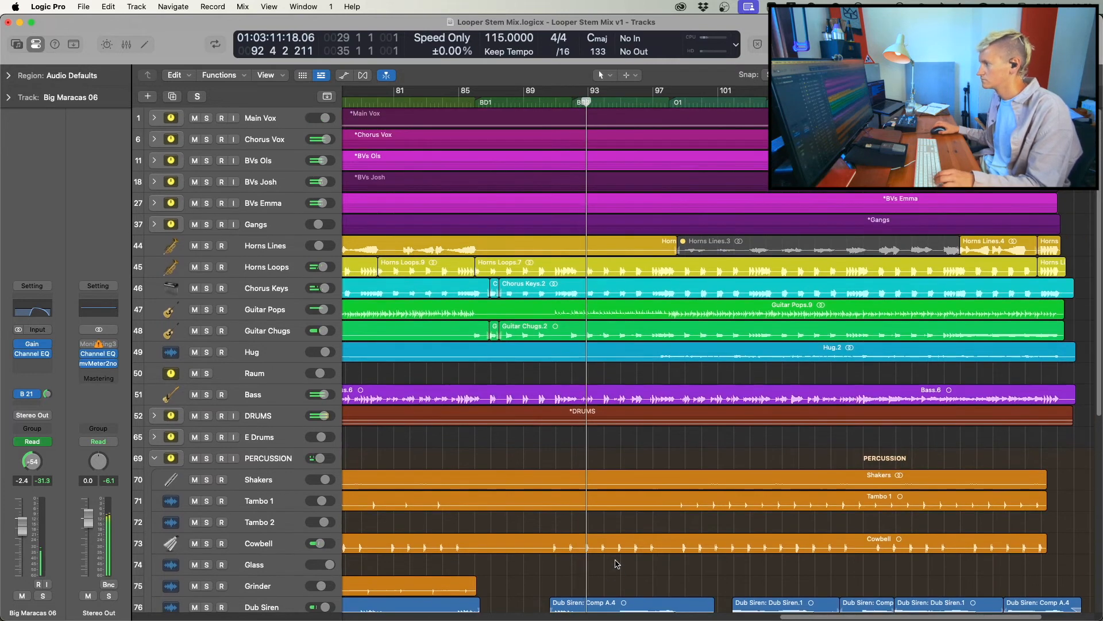
scroll(613, 552, "up", 2)
scroll(612, 545, "right", 5)
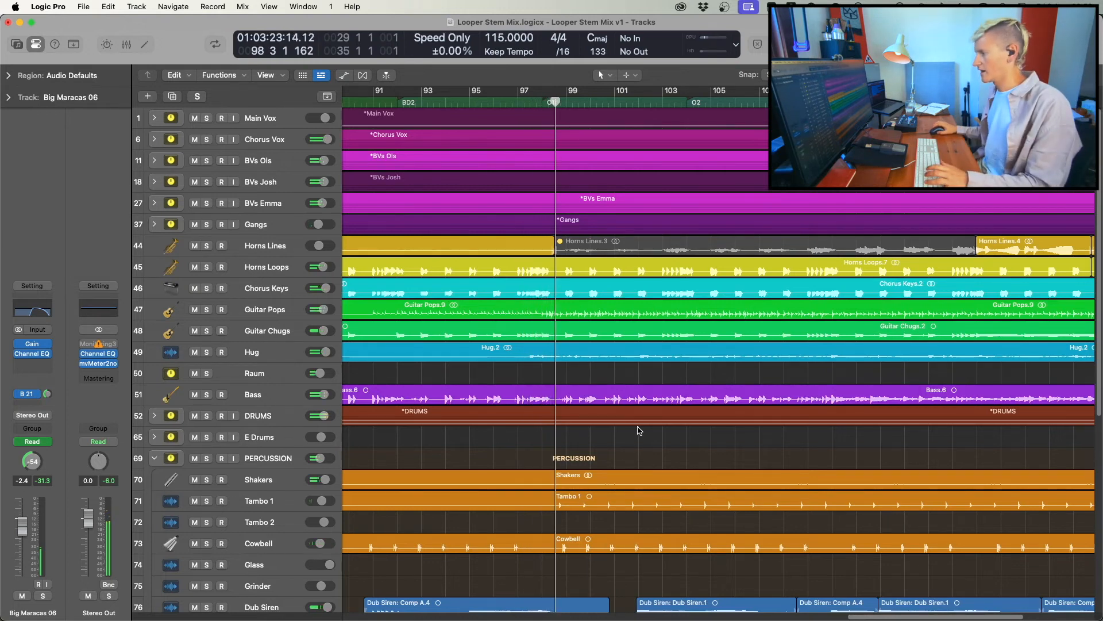
Audition the Guitar Chugs track soloed from bar 97 into O1, and clear its solo.
left_click(519, 374, "shift")
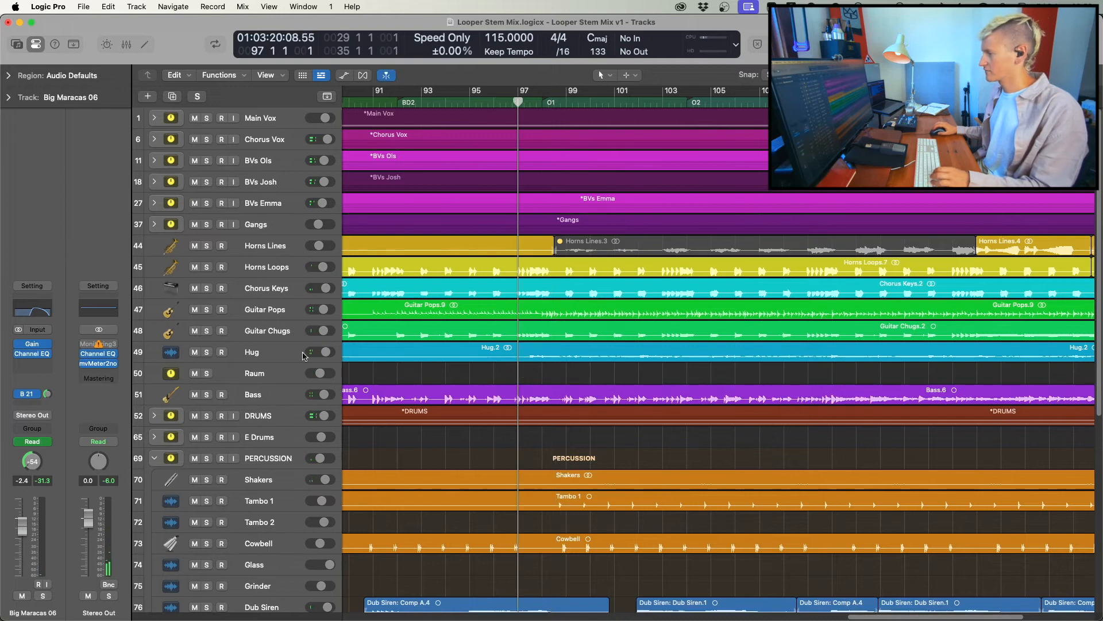
left_click(205, 331)
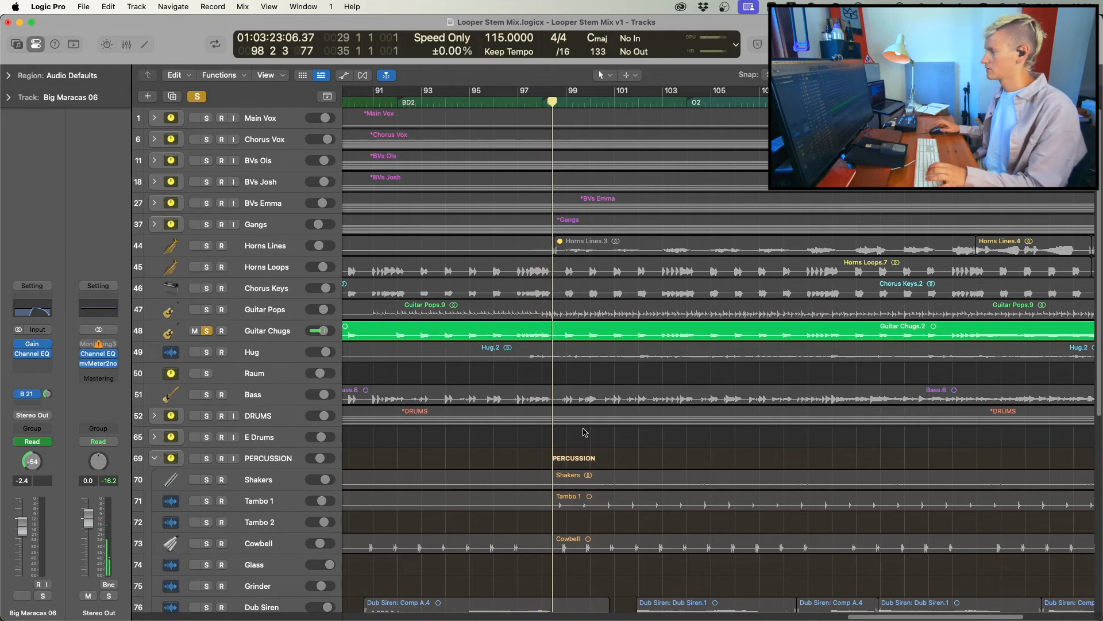
left_click(208, 331)
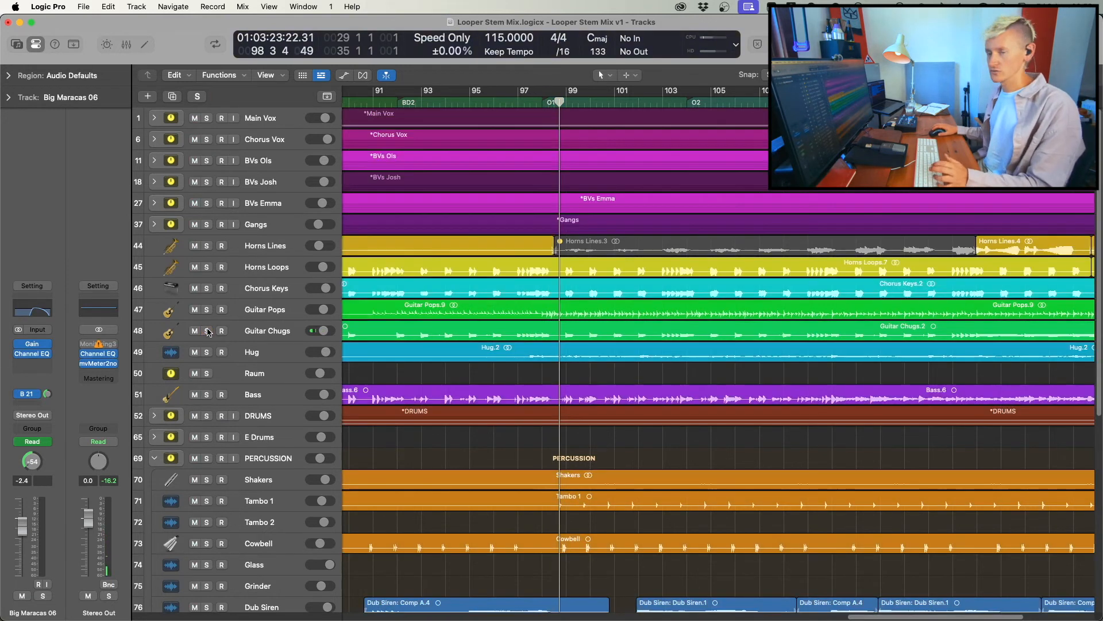
Set the playhead to bar 98, look over the tracks in O1, and audition the Hug track soloed up to O2 before clearing its solo.
left_click(543, 369, "shift")
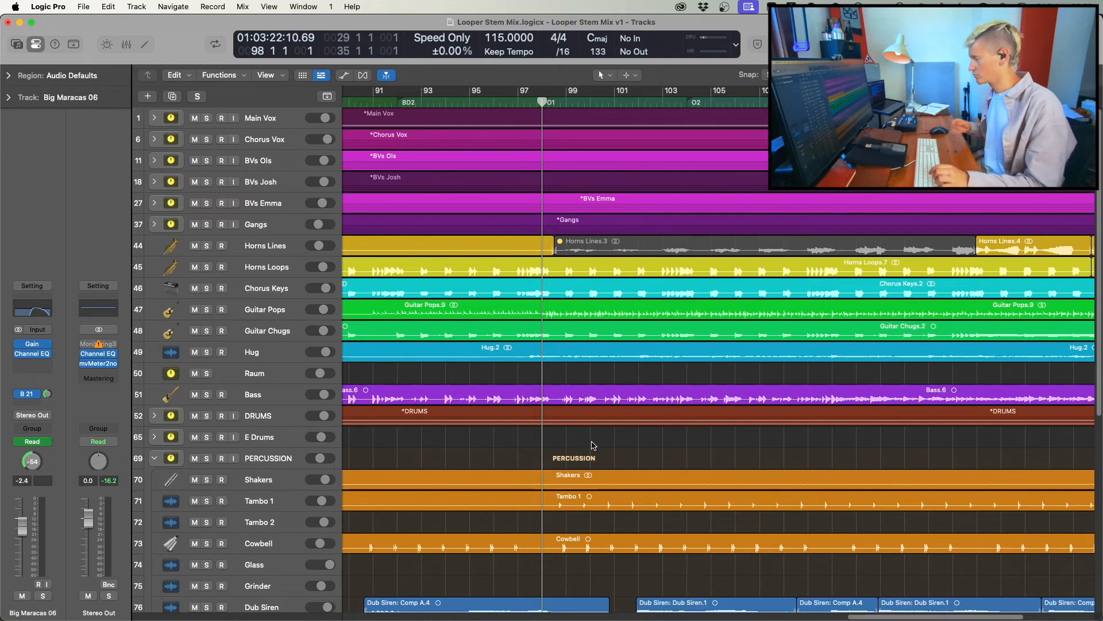
scroll(594, 442, "down", 10)
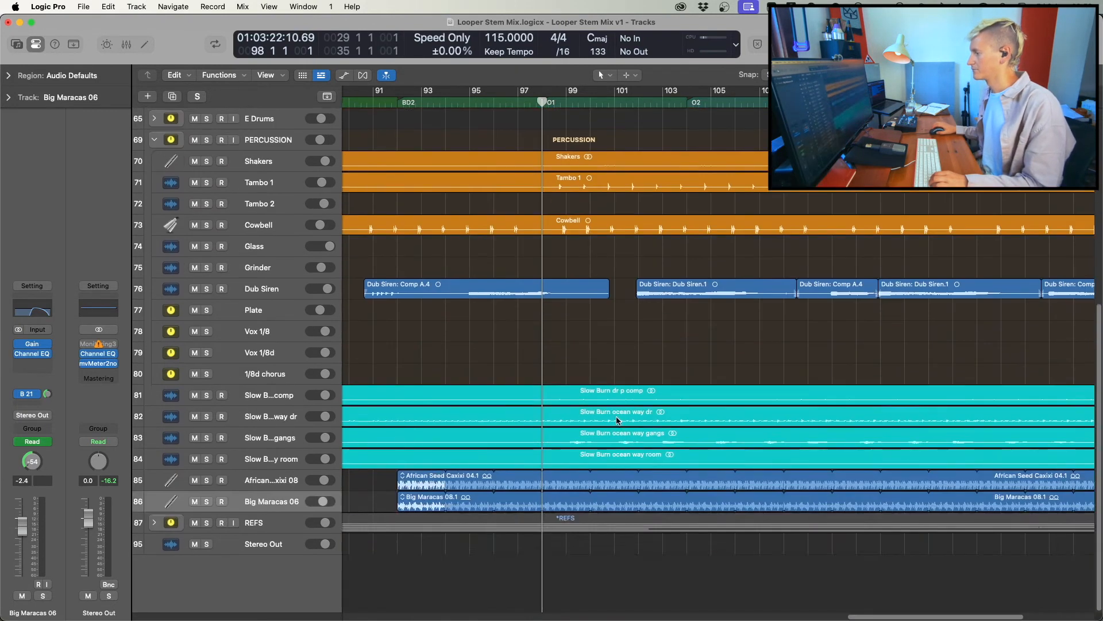
scroll(603, 402, "up", 8)
scroll(605, 390, "up", 3)
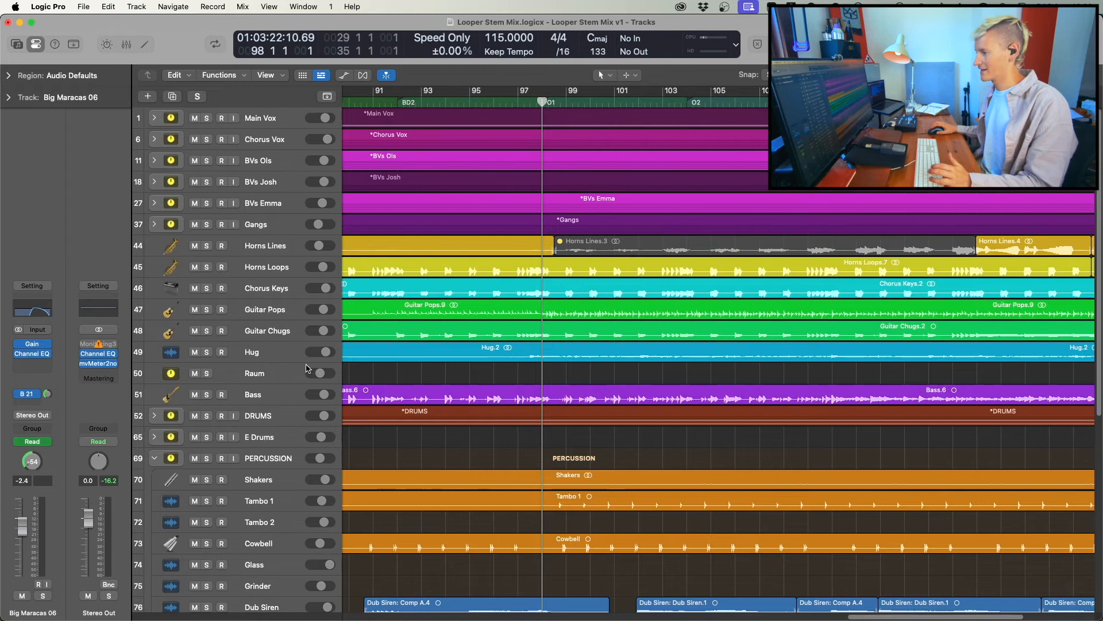
left_click(206, 353)
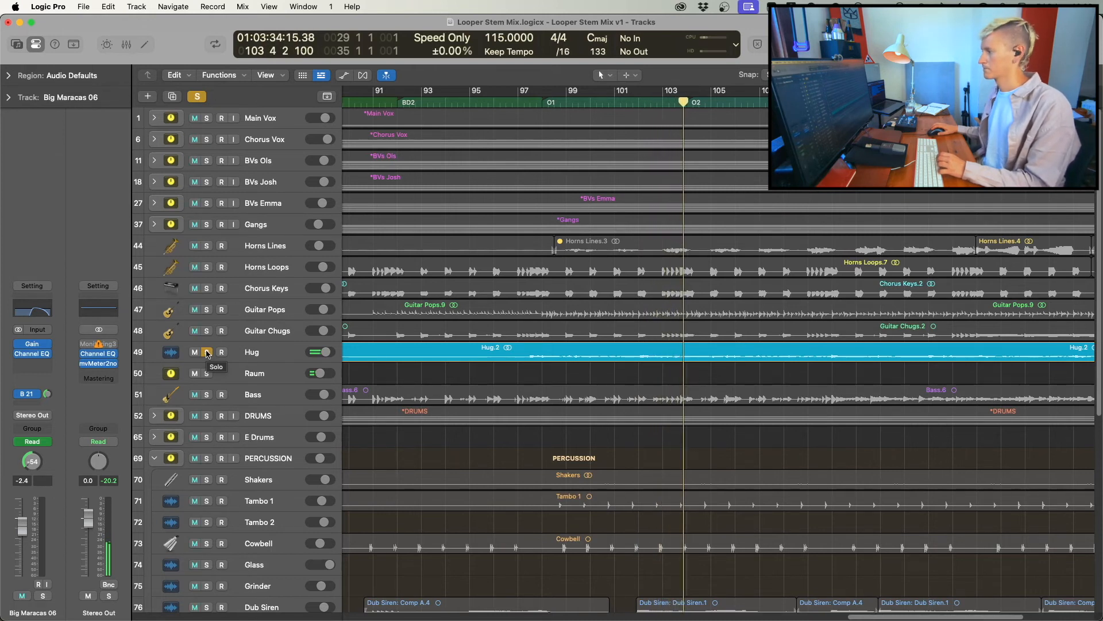
left_click(207, 352)
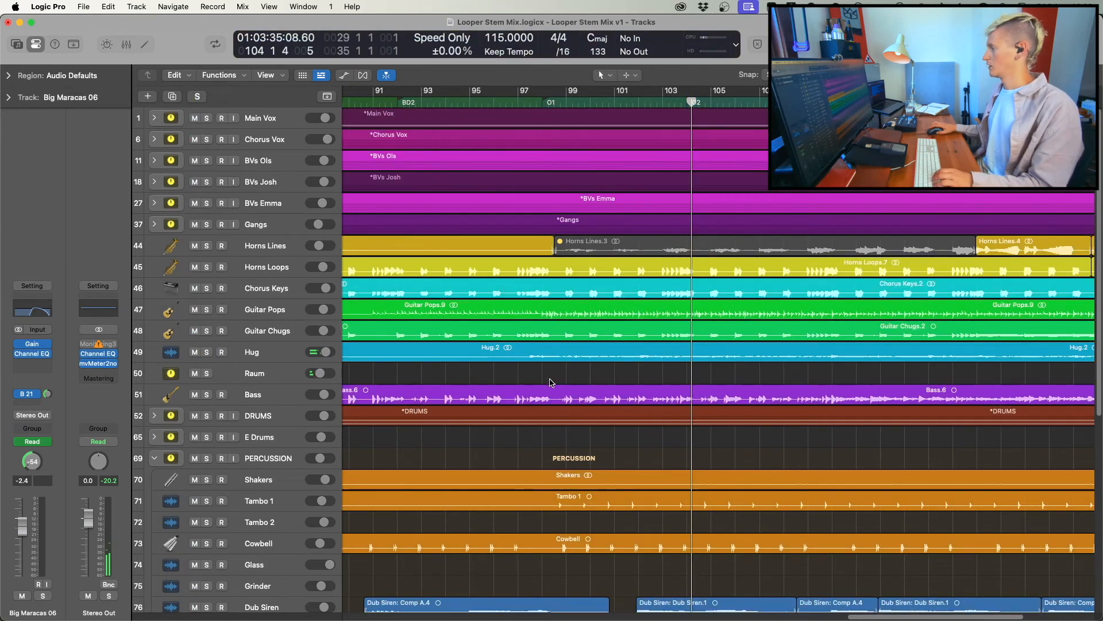
Solo the Hug track again and audition it from bar 97 on, skipping ahead through the outro sections to the end.
scroll(568, 377, "right", 4)
left_click(427, 372)
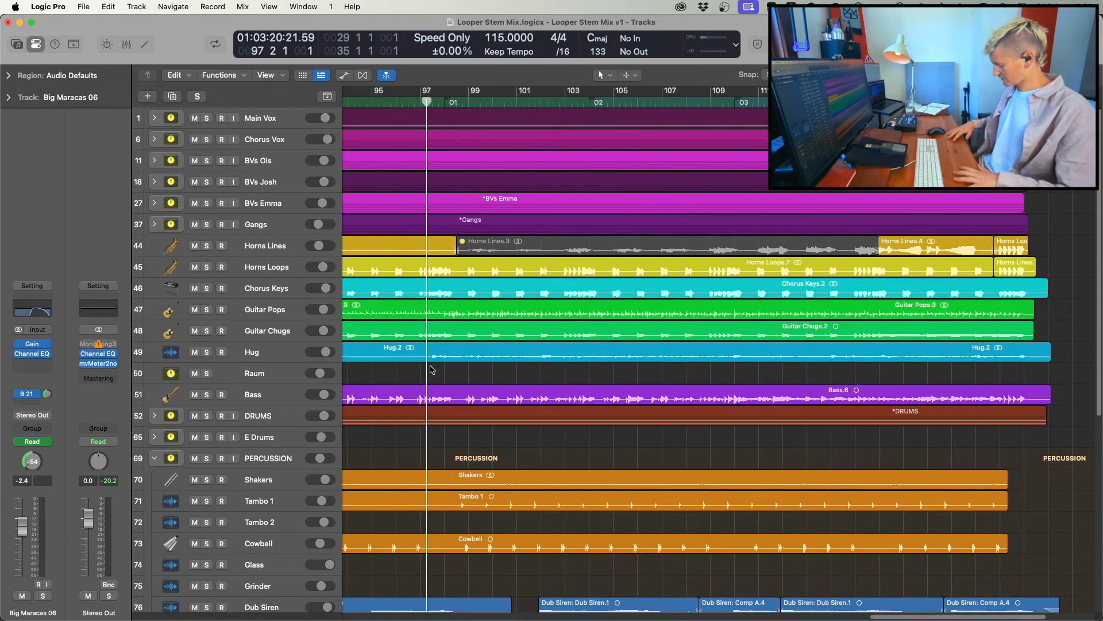
left_click(211, 353)
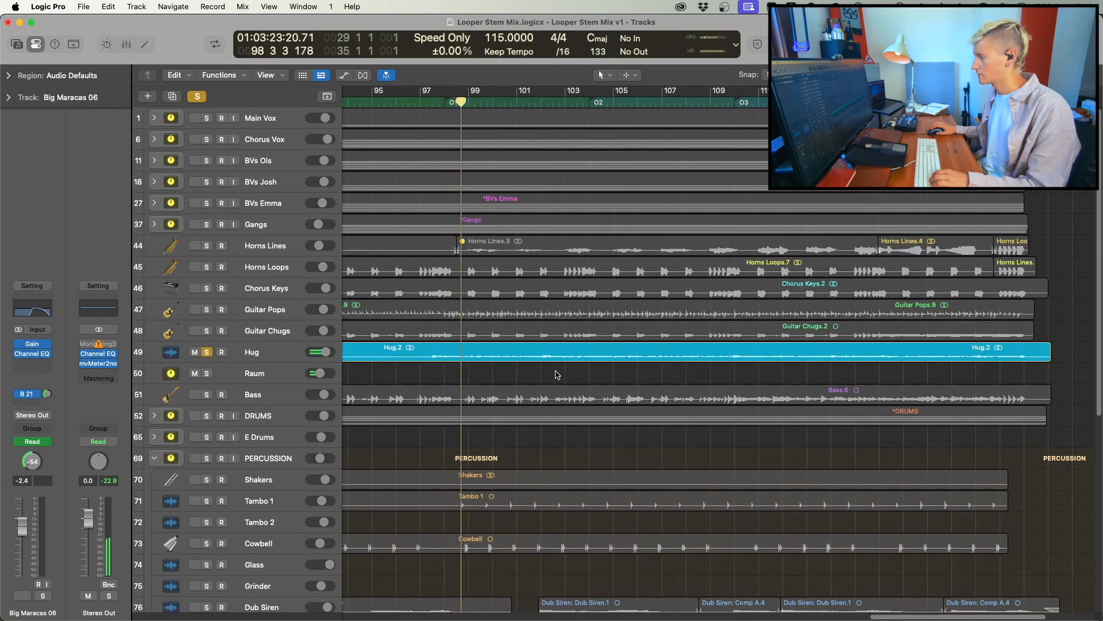
left_click(590, 369)
scroll(624, 448, "right", 3)
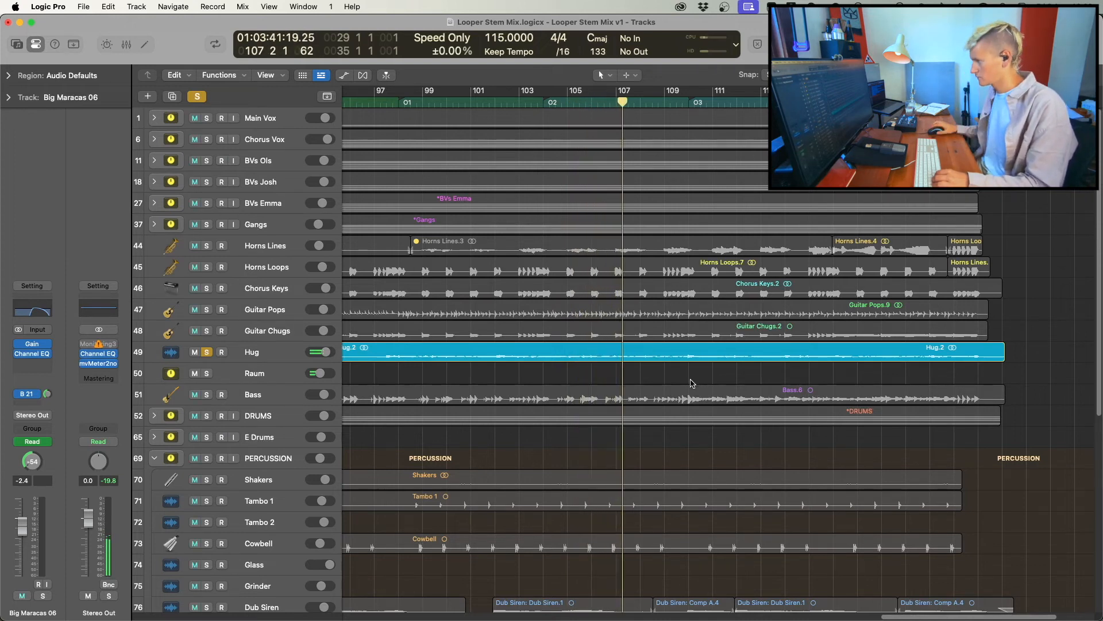
scroll(661, 385, "right", 6)
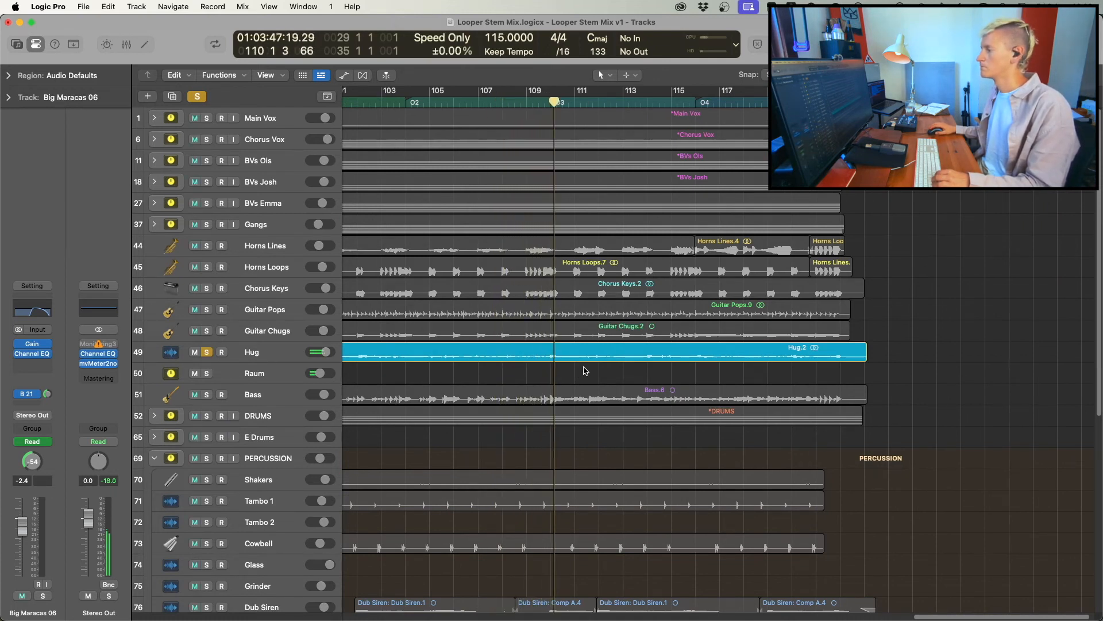
left_click(698, 372)
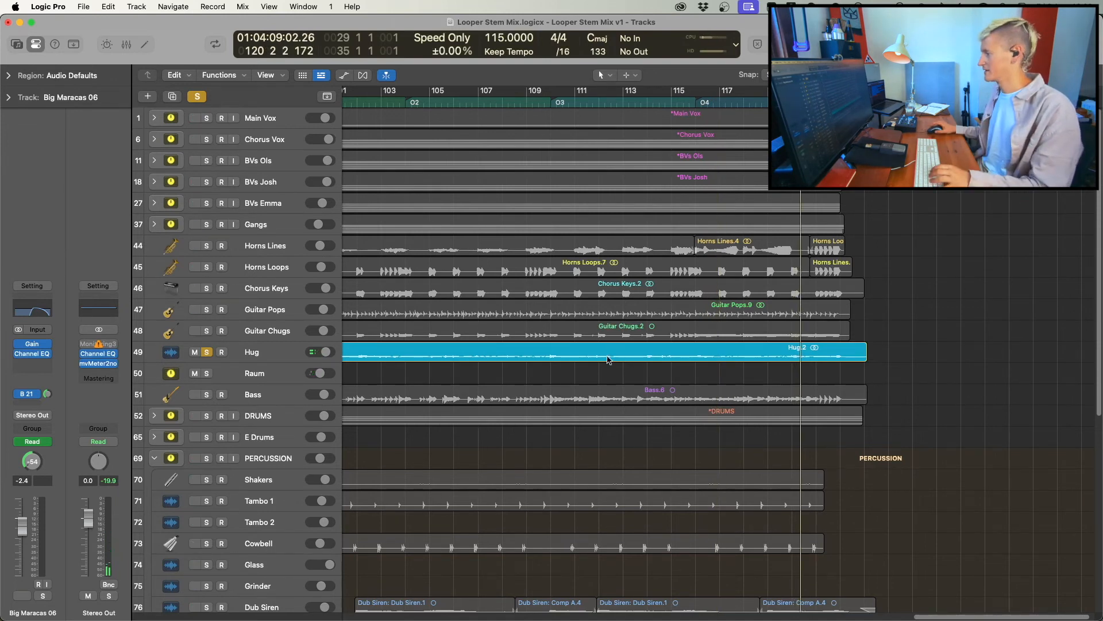
Switch the solo from Hug to Horns Loops and audition it from around O1, skipping ahead through O2 and O3 into O4.
scroll(609, 360, "left", 5)
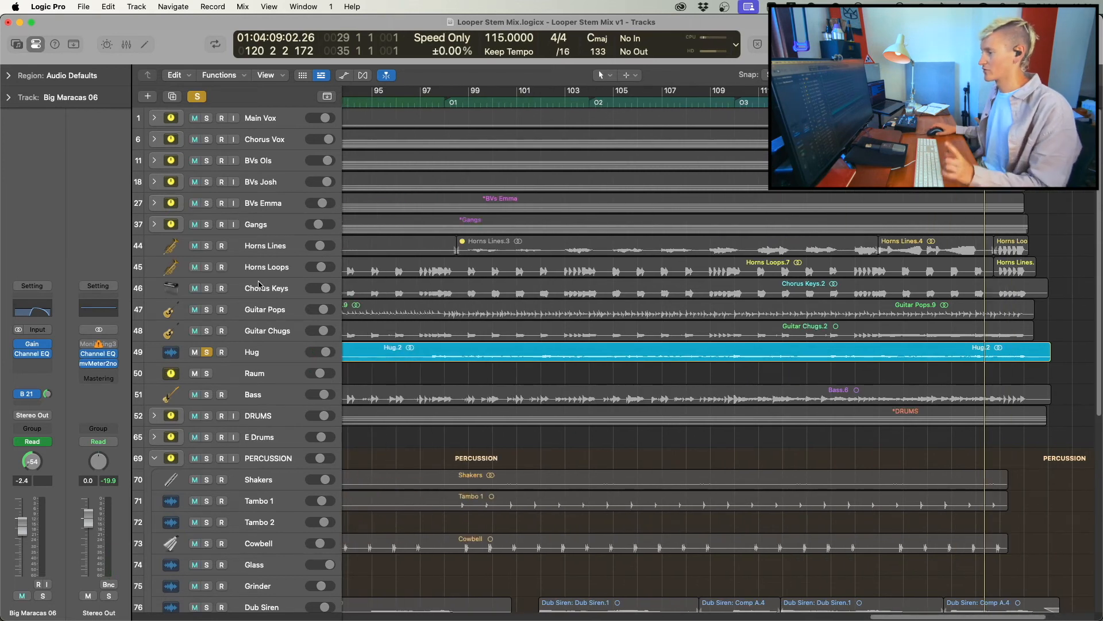
left_click(211, 270)
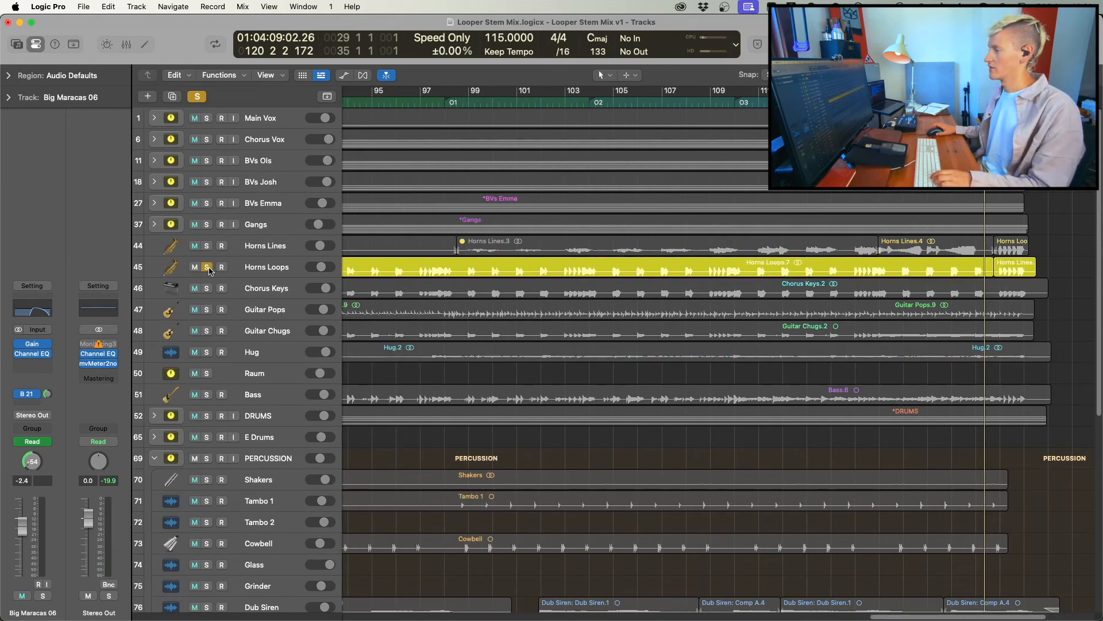
scroll(475, 387, "left", 1)
left_click(467, 372)
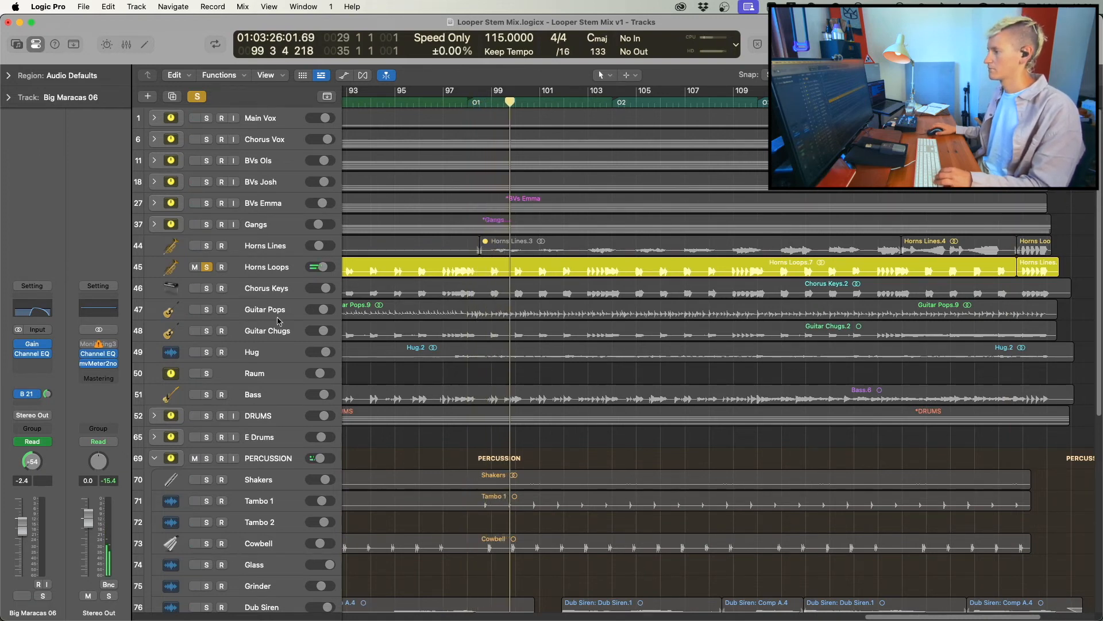
left_click(610, 374)
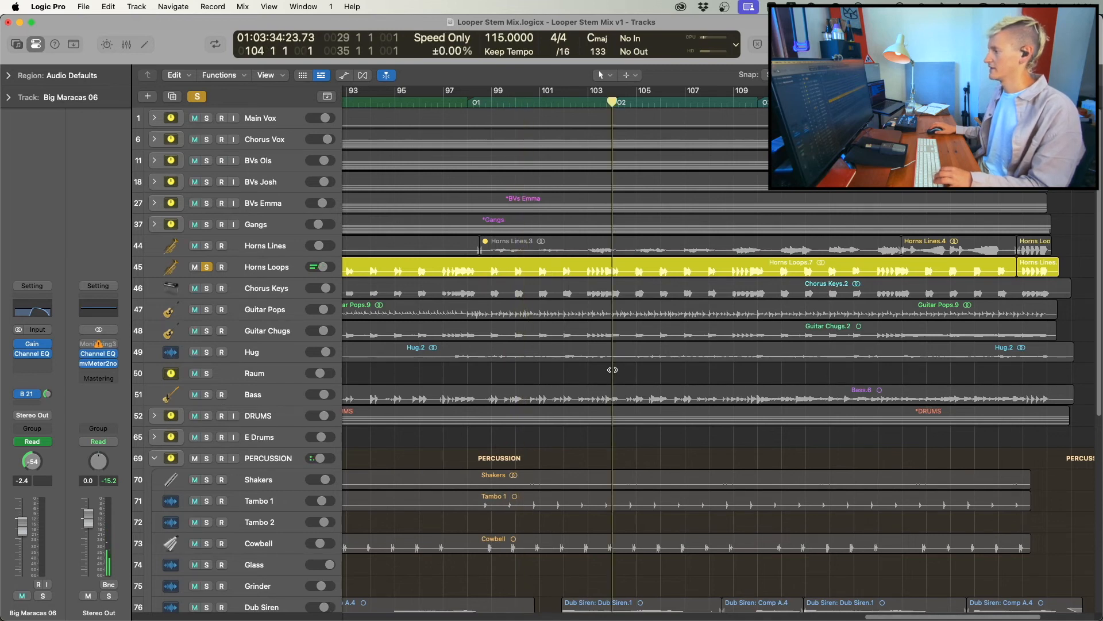
left_click(723, 376)
scroll(721, 438, "right", 10)
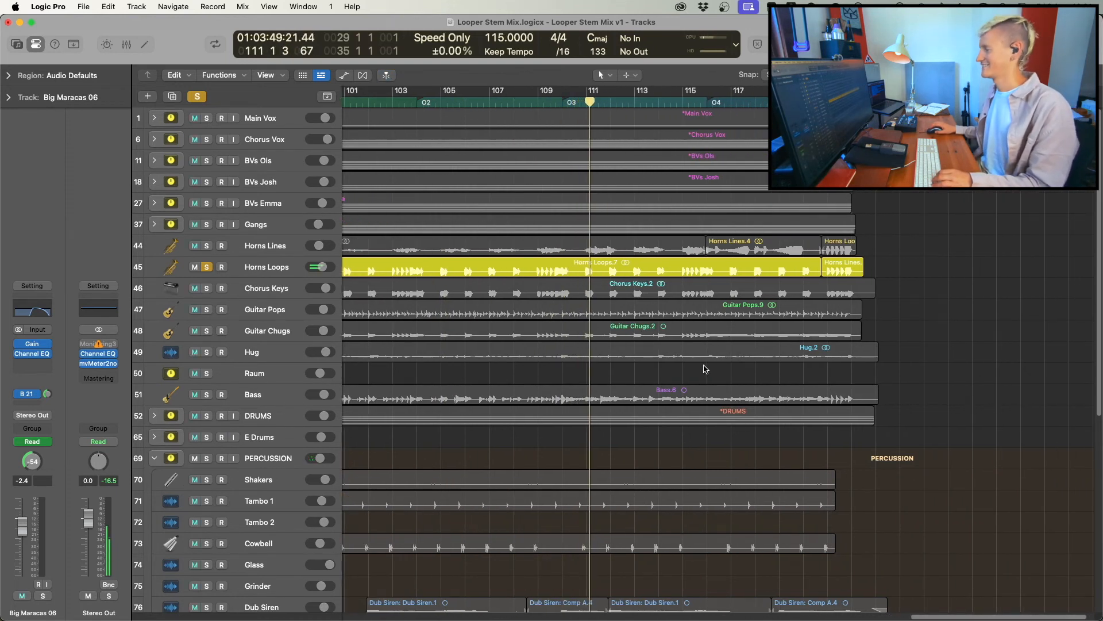
left_click(707, 372)
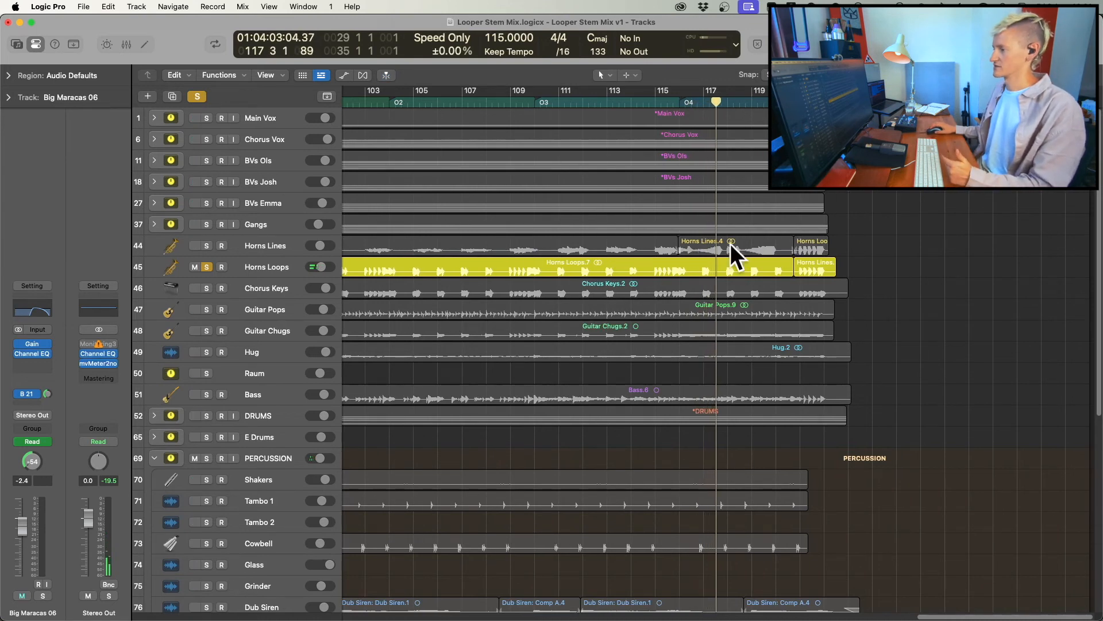
Add Horns Lines to the solo, audition both horn tracks to the end of O4, and clear the solos.
left_click(207, 246)
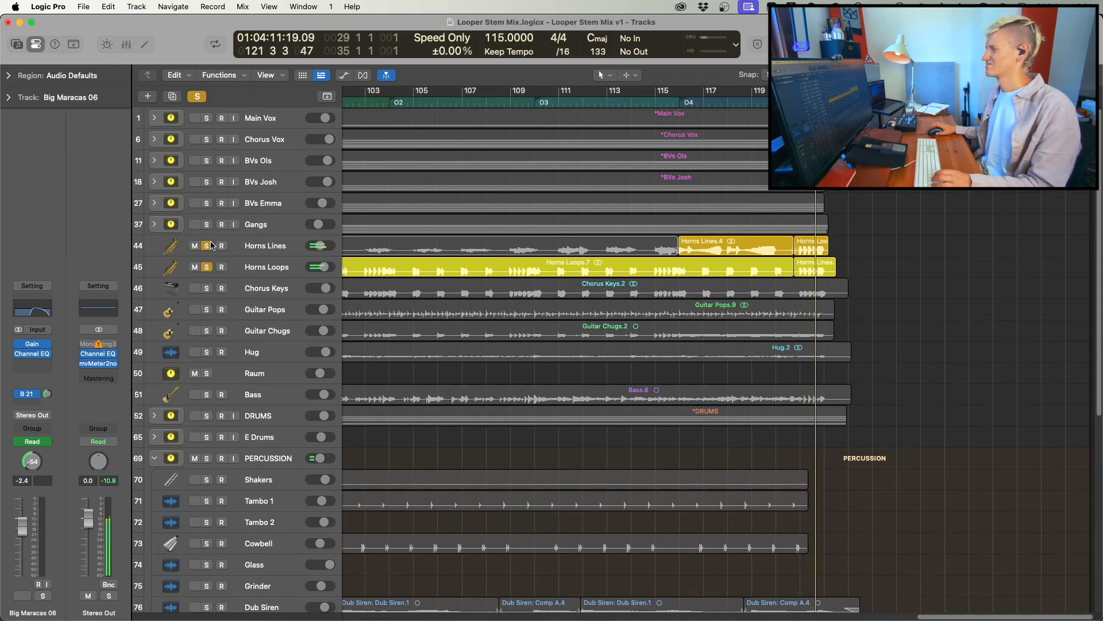
key("space")
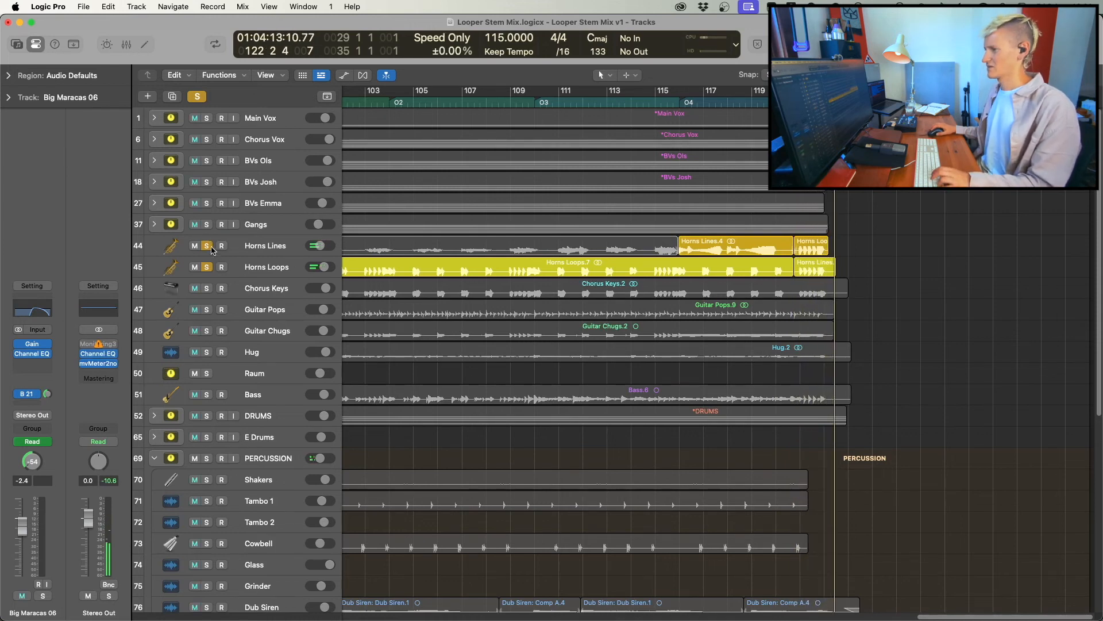
left_click(206, 246, "alt")
Audition Guitar Pops soloed from bar 96, adding Guitar Chugs and Bass to the solo through the outro, and clear all solos.
scroll(540, 416, "left", 5)
key("super+Left")
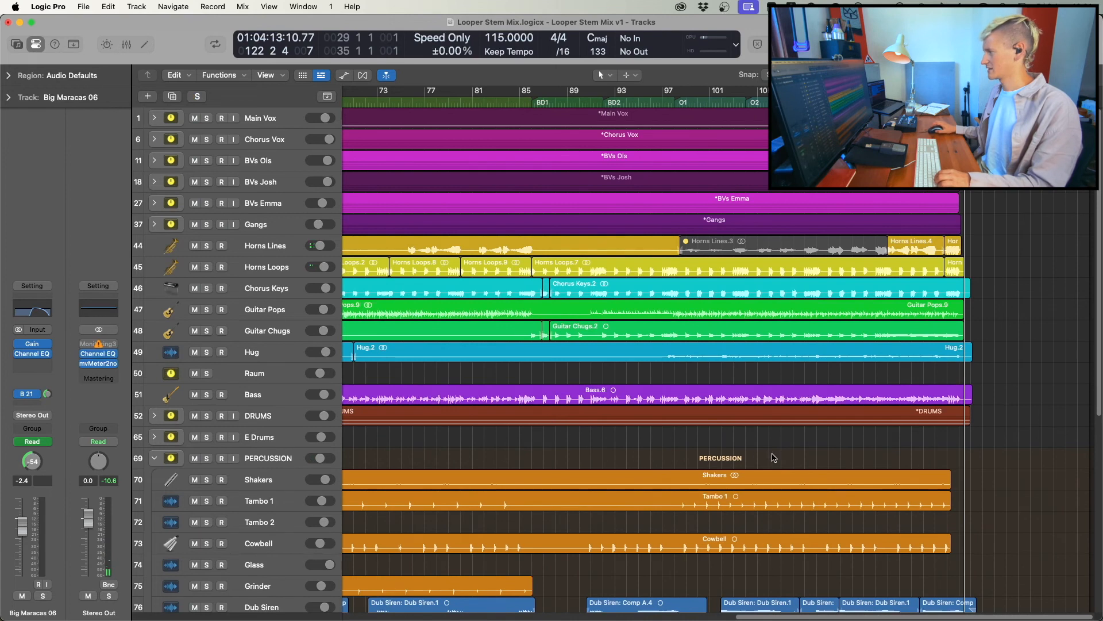
left_click(706, 378)
left_click(673, 376)
left_click(651, 377)
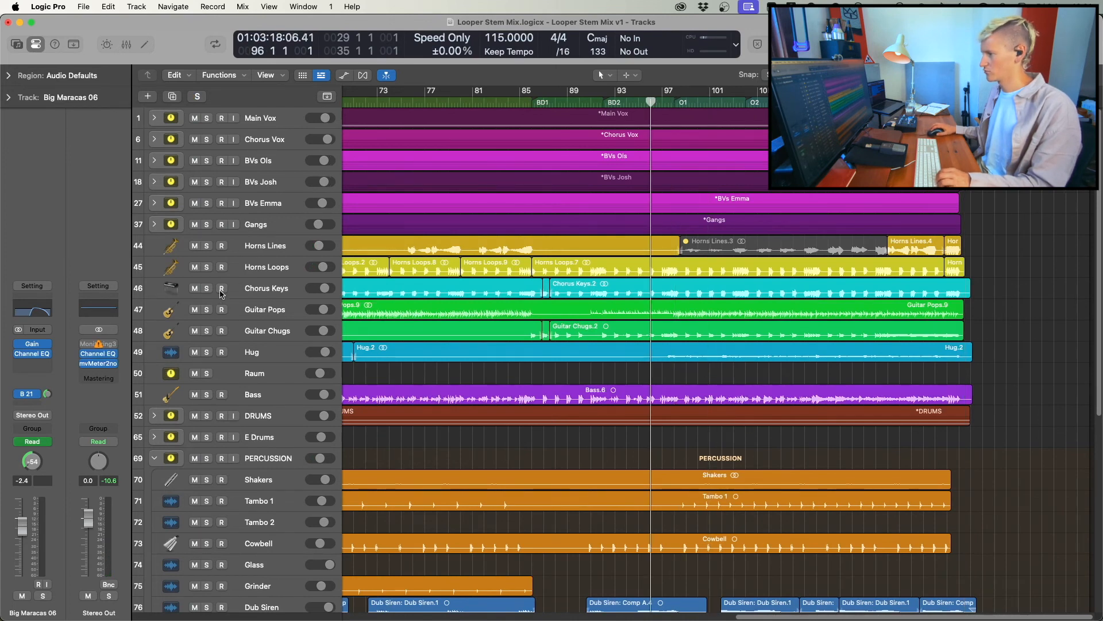
left_click(206, 310)
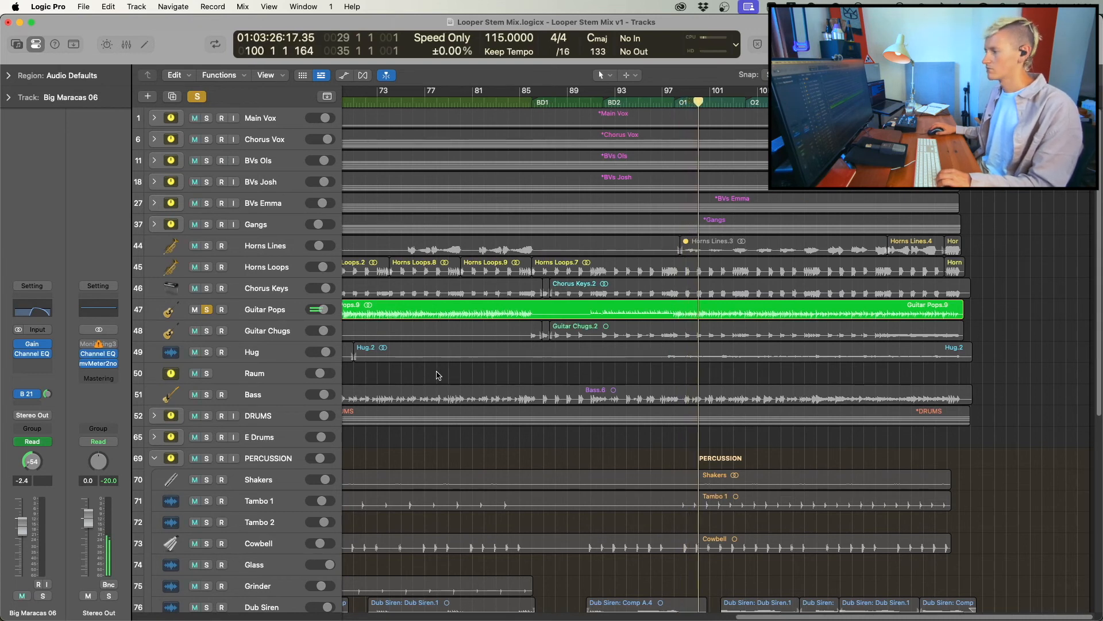
left_click(207, 330)
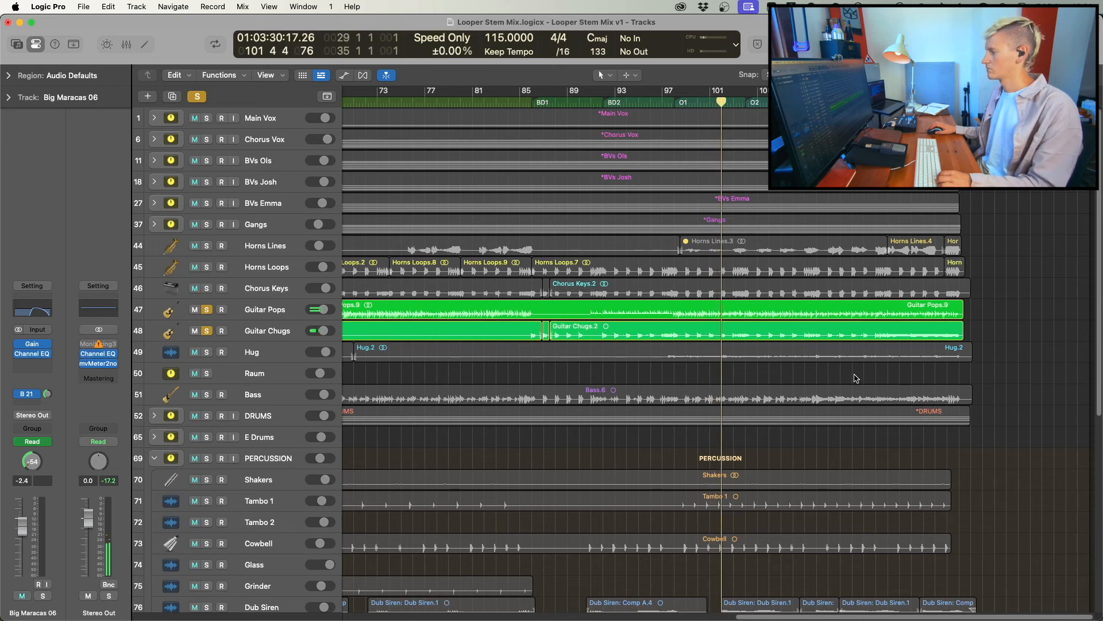
left_click(207, 395)
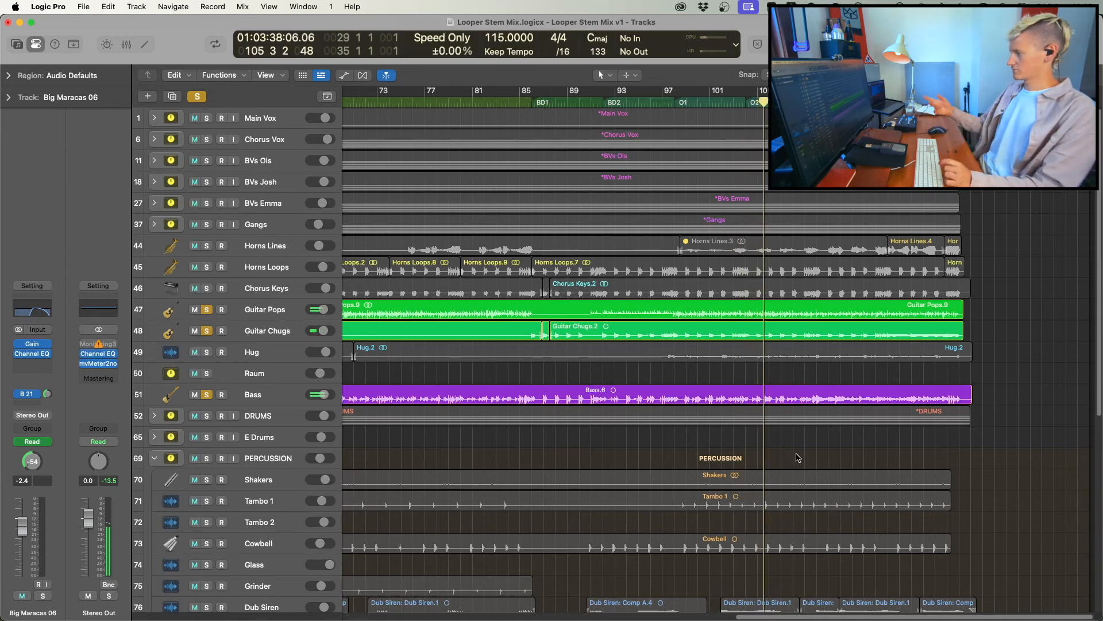
left_click(875, 371)
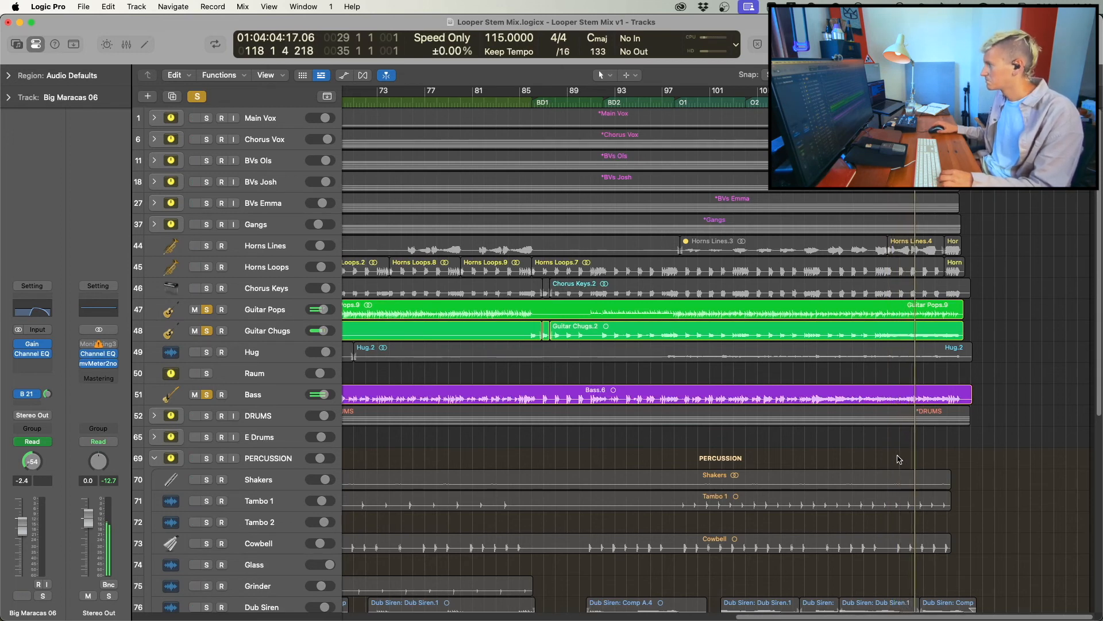
left_click(207, 310, "alt")
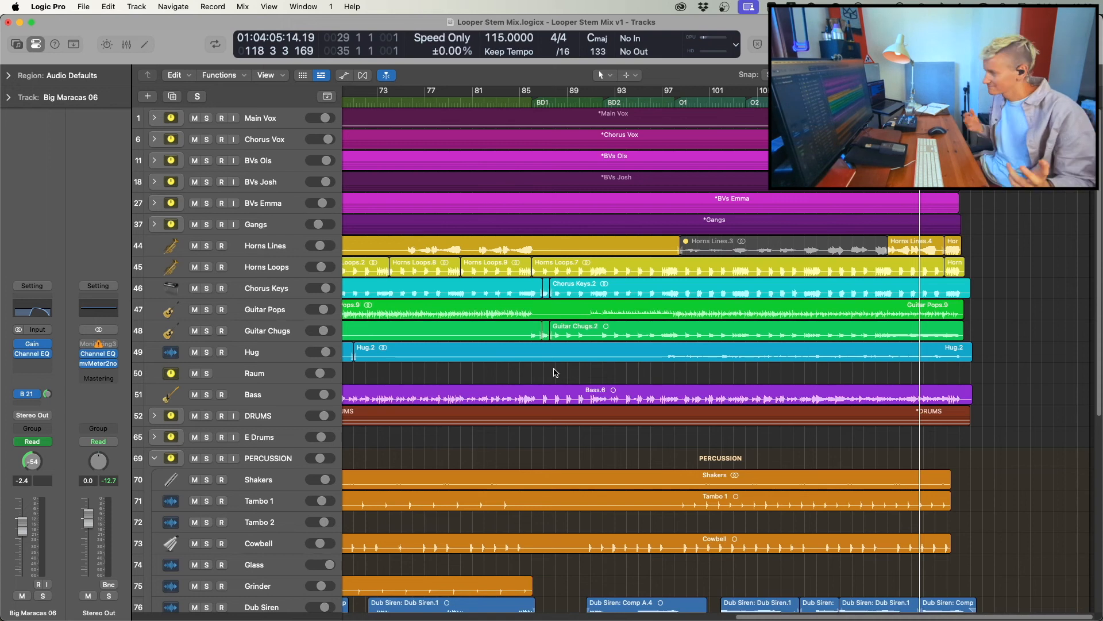
Play the full mix from bar 85 through the breakdowns and outro to the end, looking over the lower tracks.
left_click(519, 100)
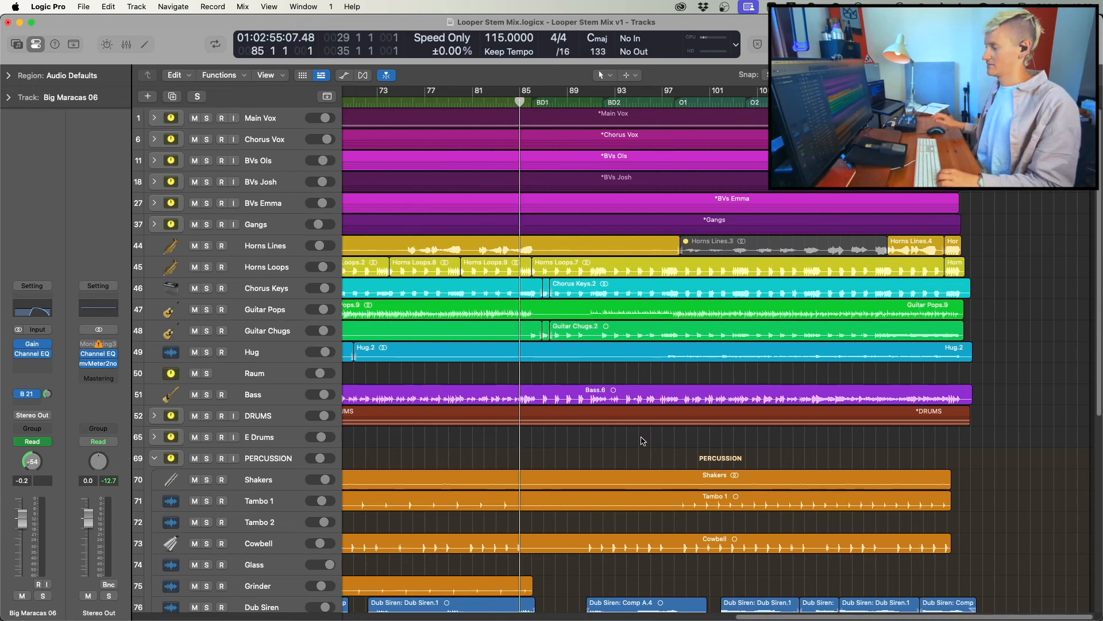
scroll(643, 441, "down", 6)
scroll(747, 539, "up", 6)
key("space")
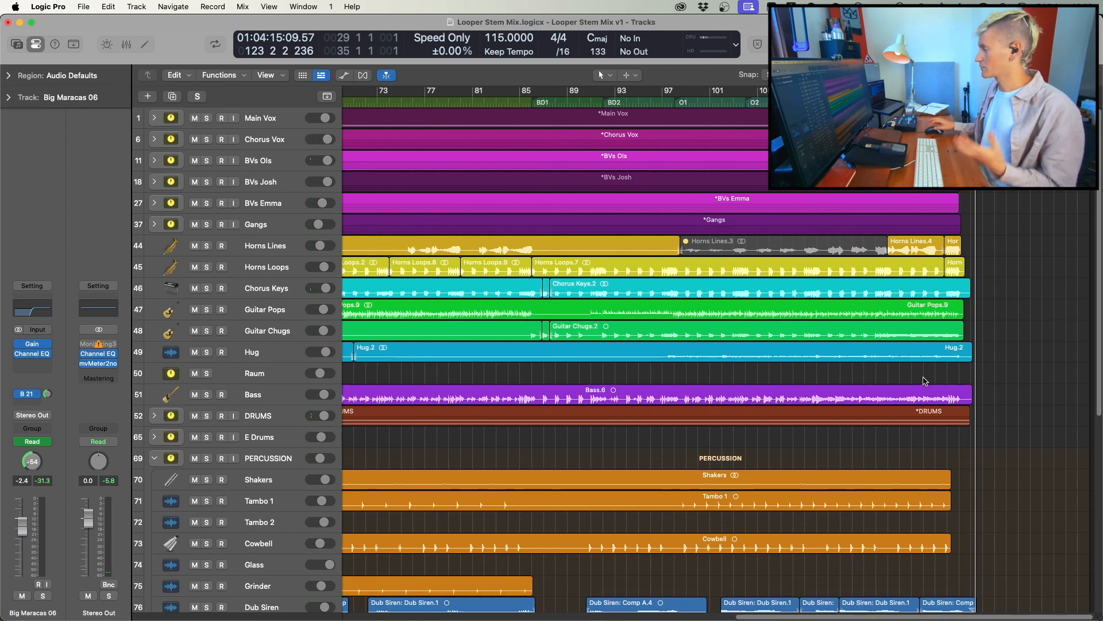
Audition the Gangs stack soloed from bar 98, viewing its individual SB GANG and Gangs mic tracks, and clear the solo.
left_click(680, 373)
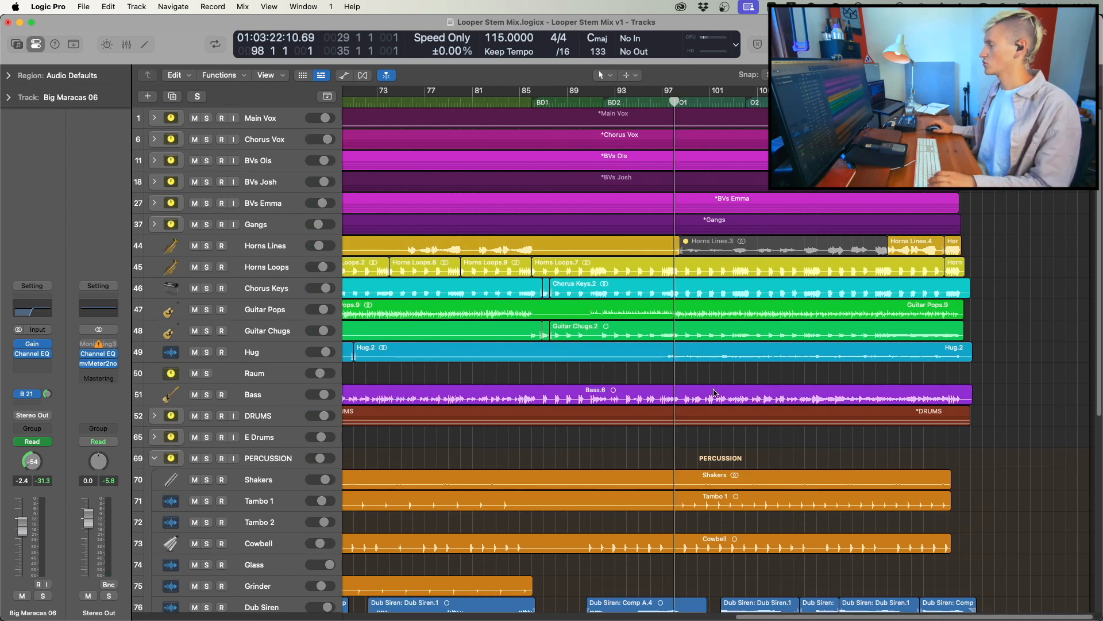
left_click(154, 224)
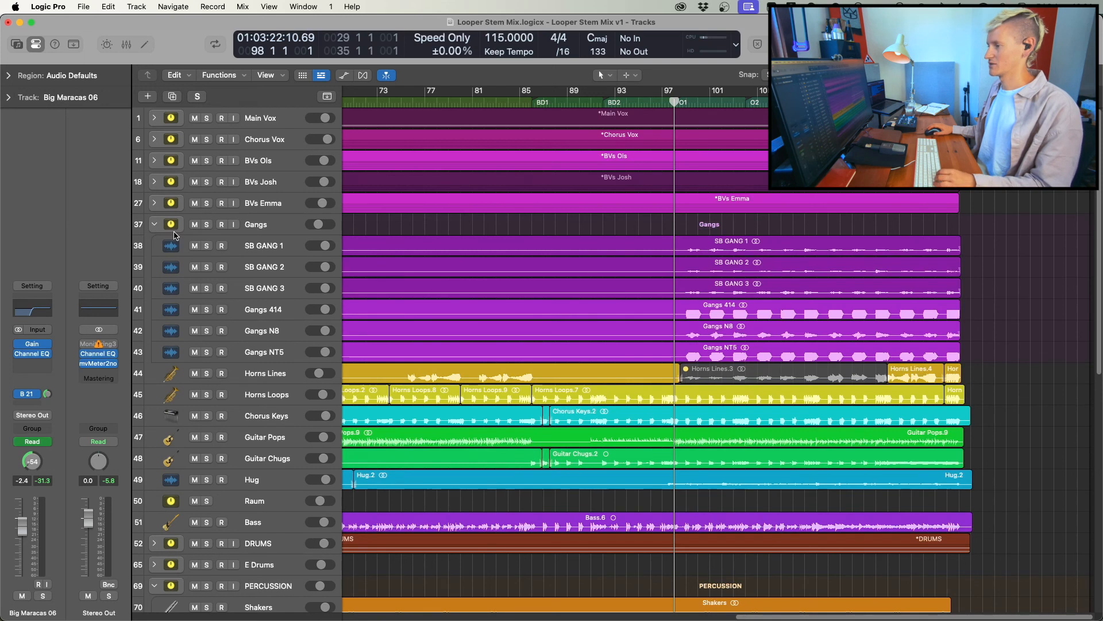
left_click(208, 225)
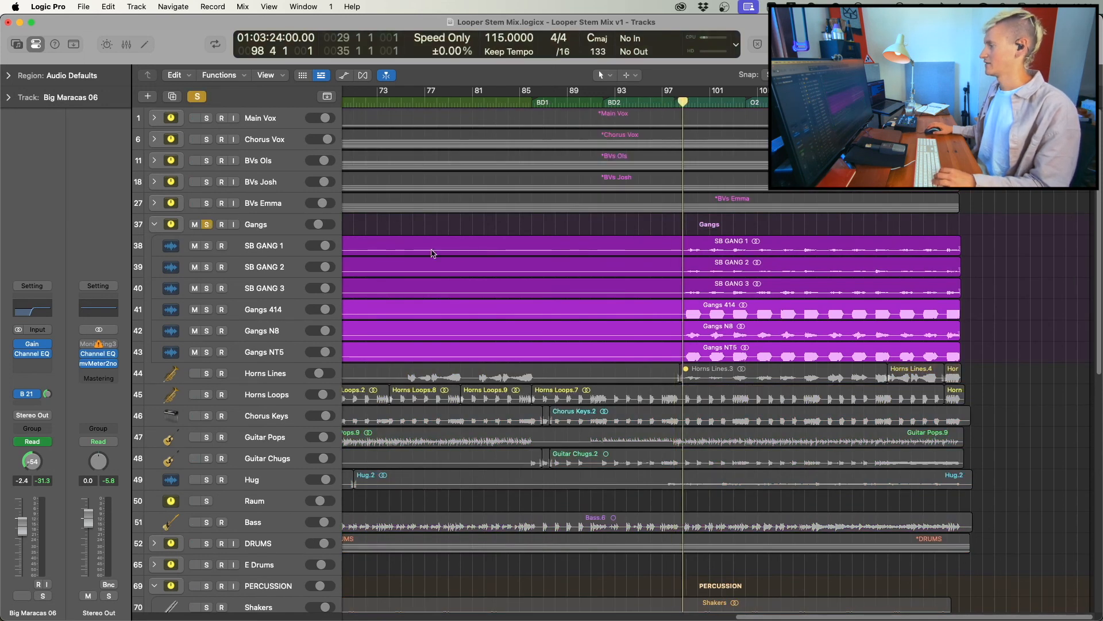
left_click(154, 225)
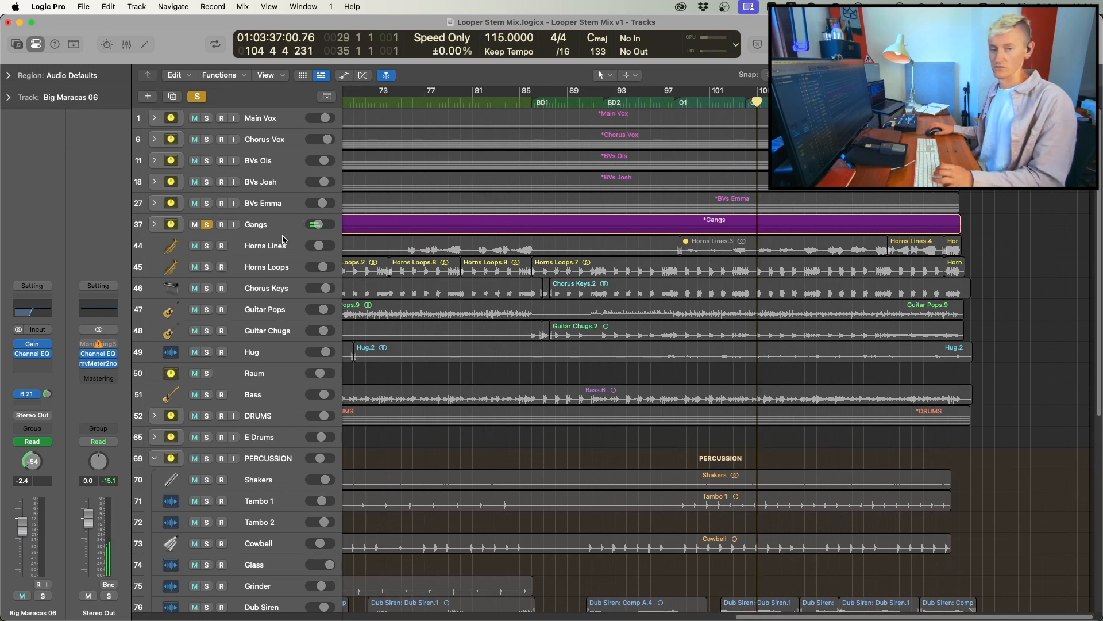
left_click(203, 224)
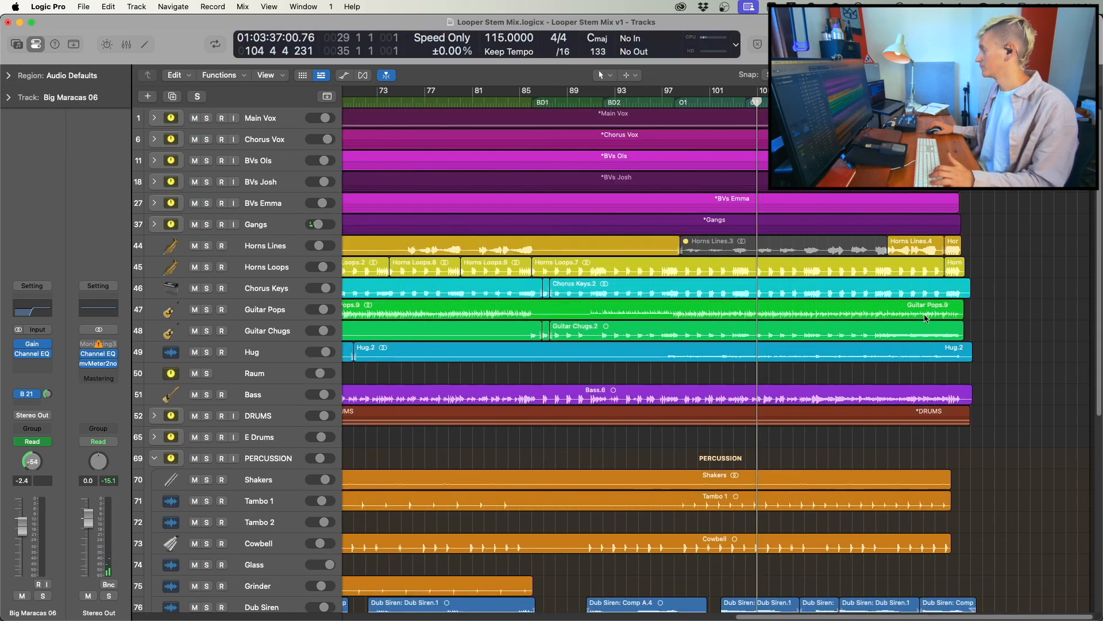
Audition Horns Lines soloed from bar 116 through the last outro section and clear the solo.
left_click(889, 373)
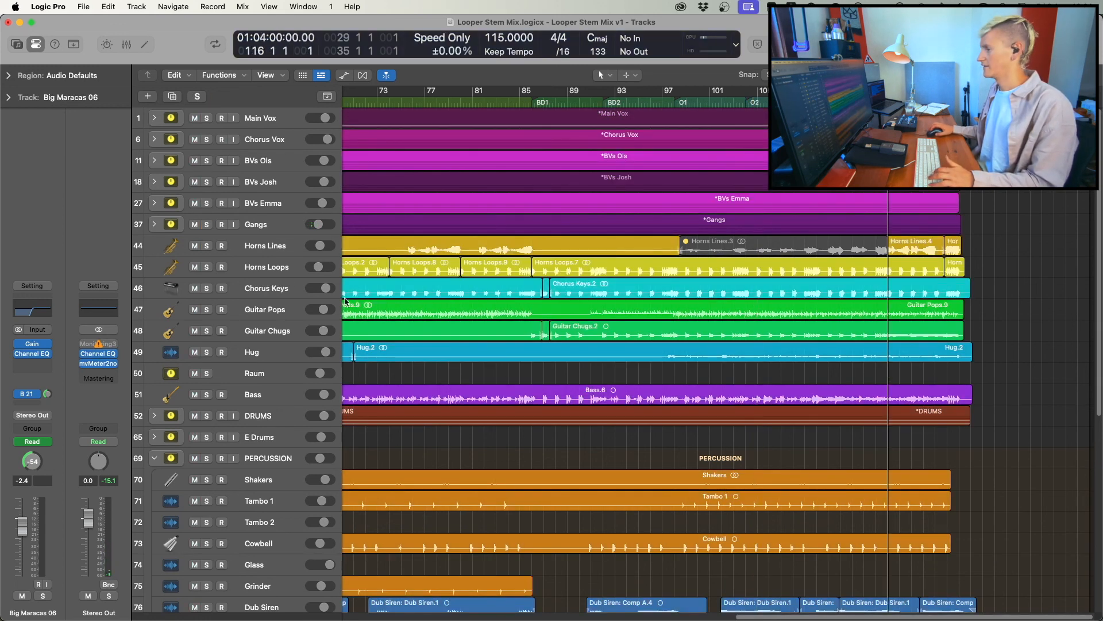
left_click(206, 246)
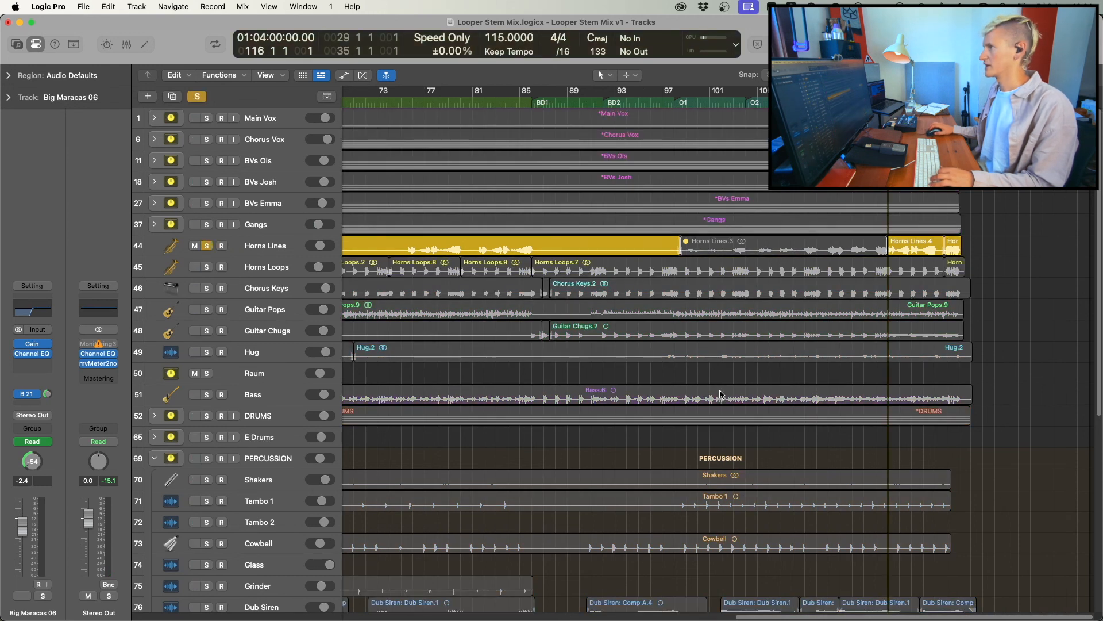
key("space")
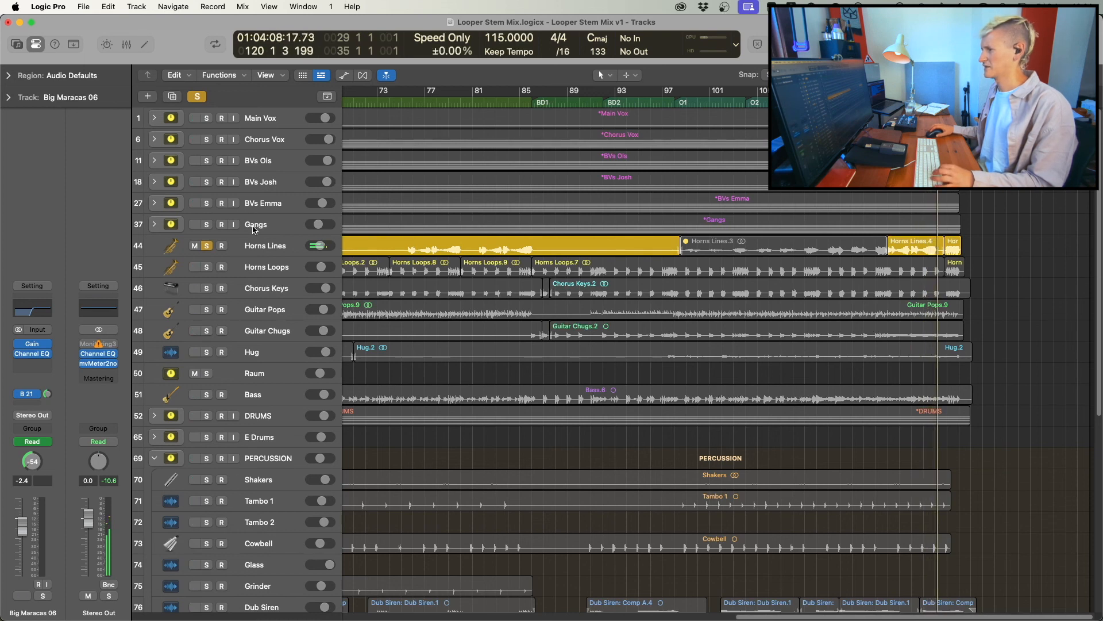
left_click(203, 248)
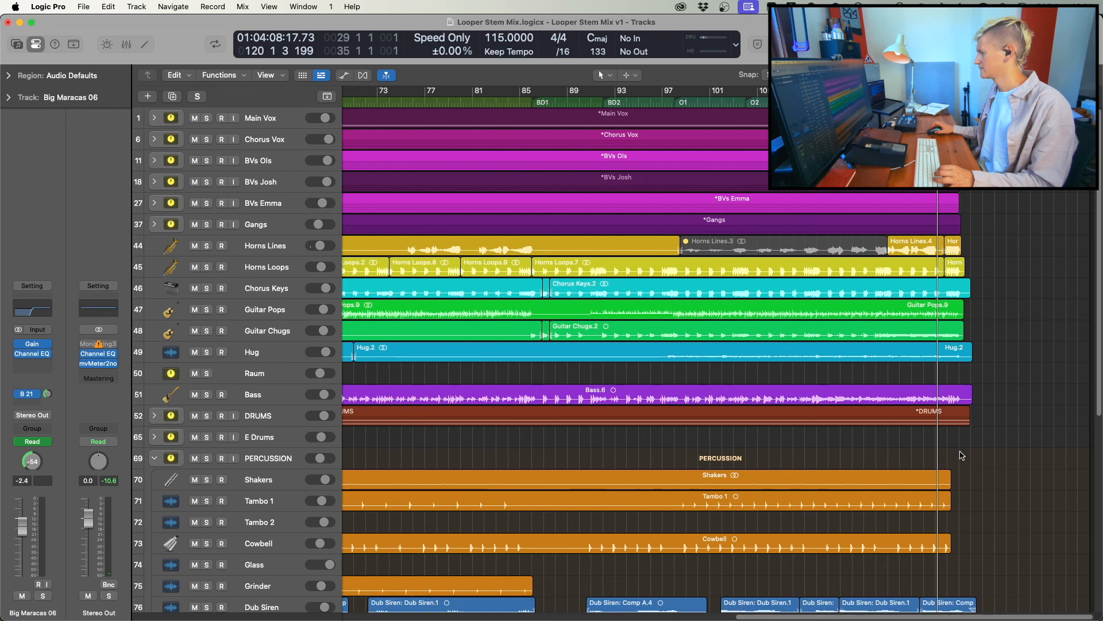
Place the playhead at bar 119 and fit the whole arrangement in view, with shorter tracks showing everything from Main Vox to Stereo Out.
scroll(961, 453, "down", 5)
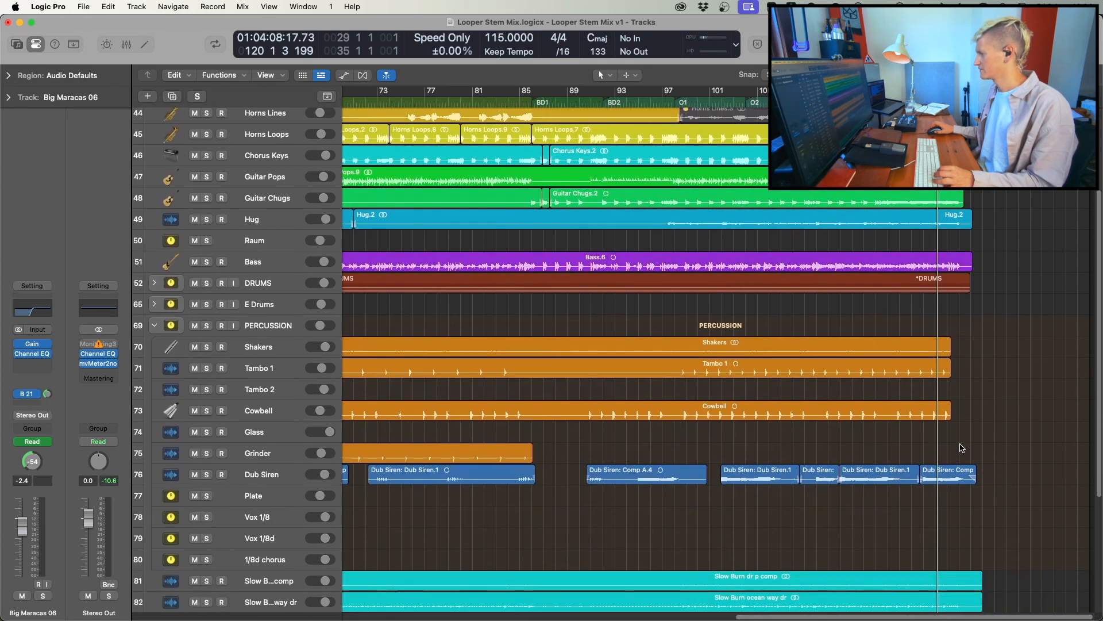
left_click(821, 316)
left_click(888, 498)
left_click(929, 499)
scroll(929, 506, "up", 5)
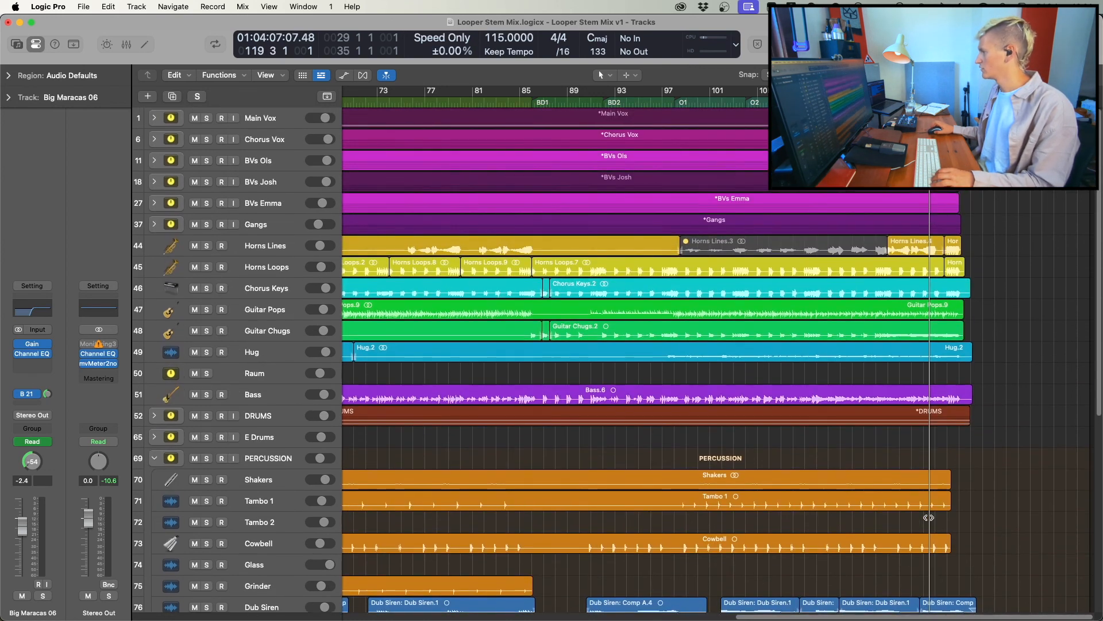
left_click(834, 474)
left_click(822, 461)
key("z")
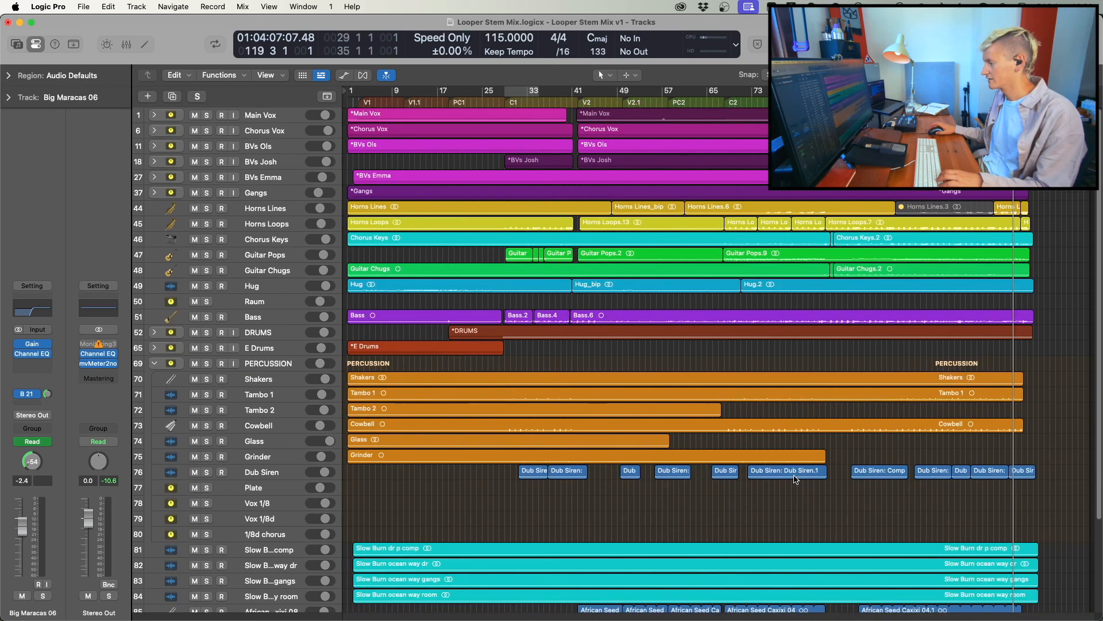
key("super+Up")
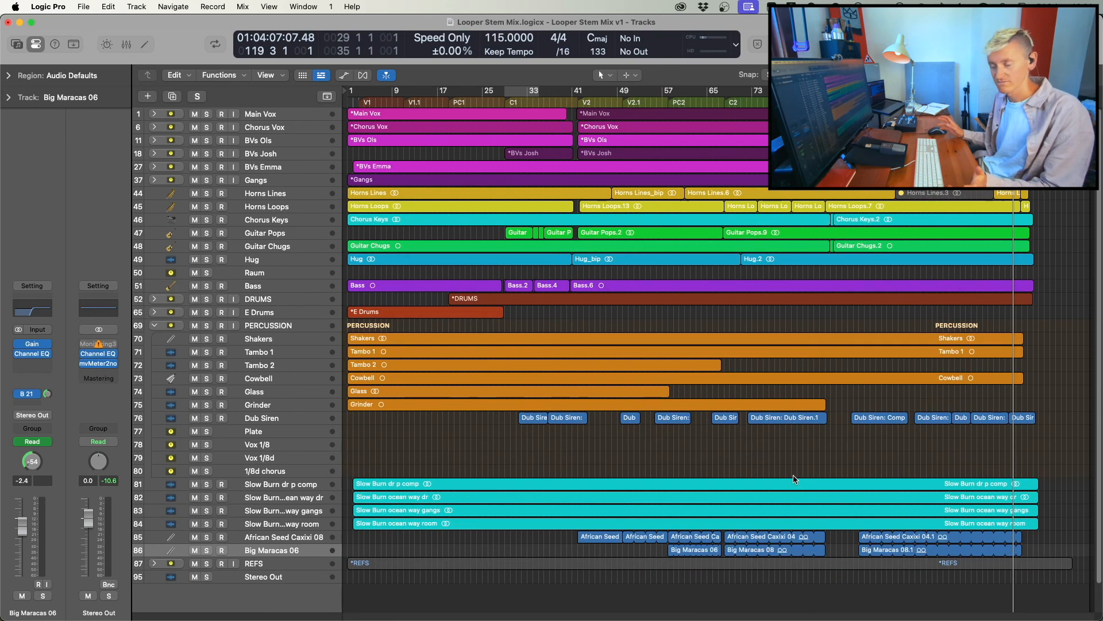